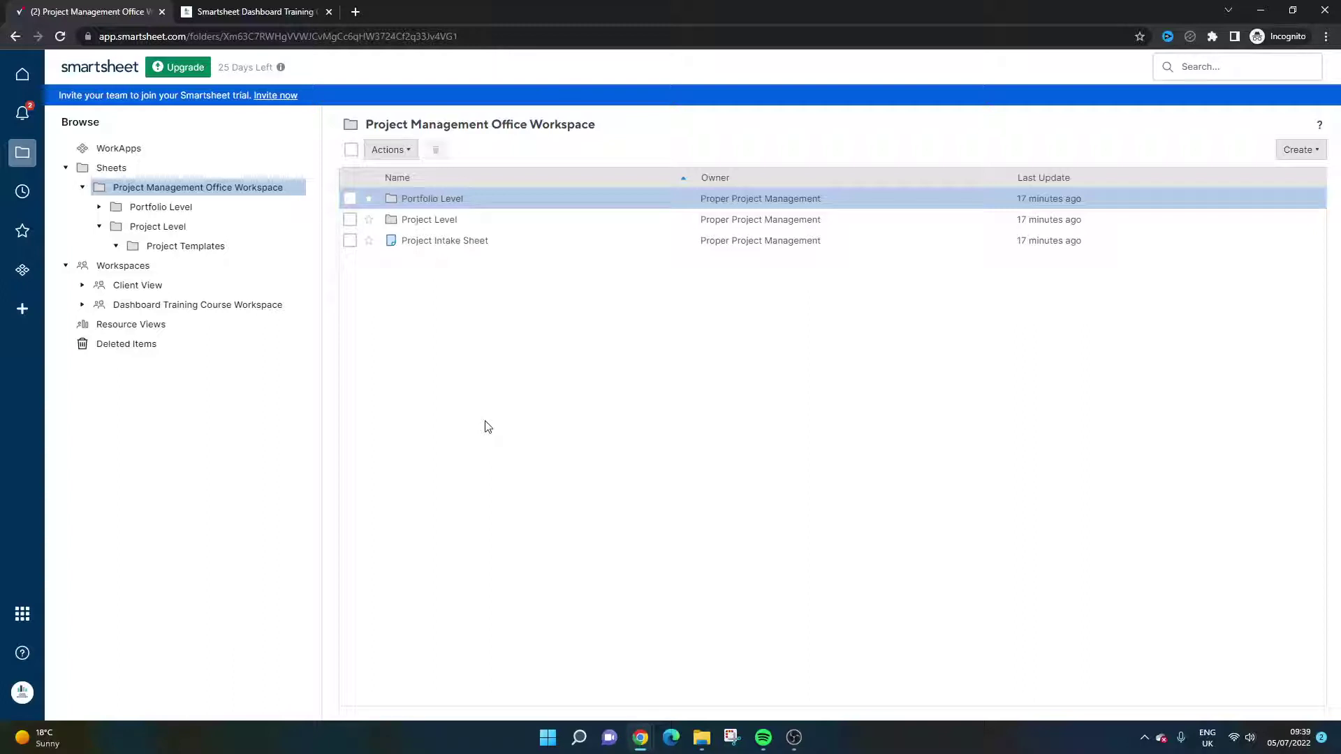
Switch to the Smartsheet Dashboard Training Course tab and read down through its introduction.
left_click(277, 12)
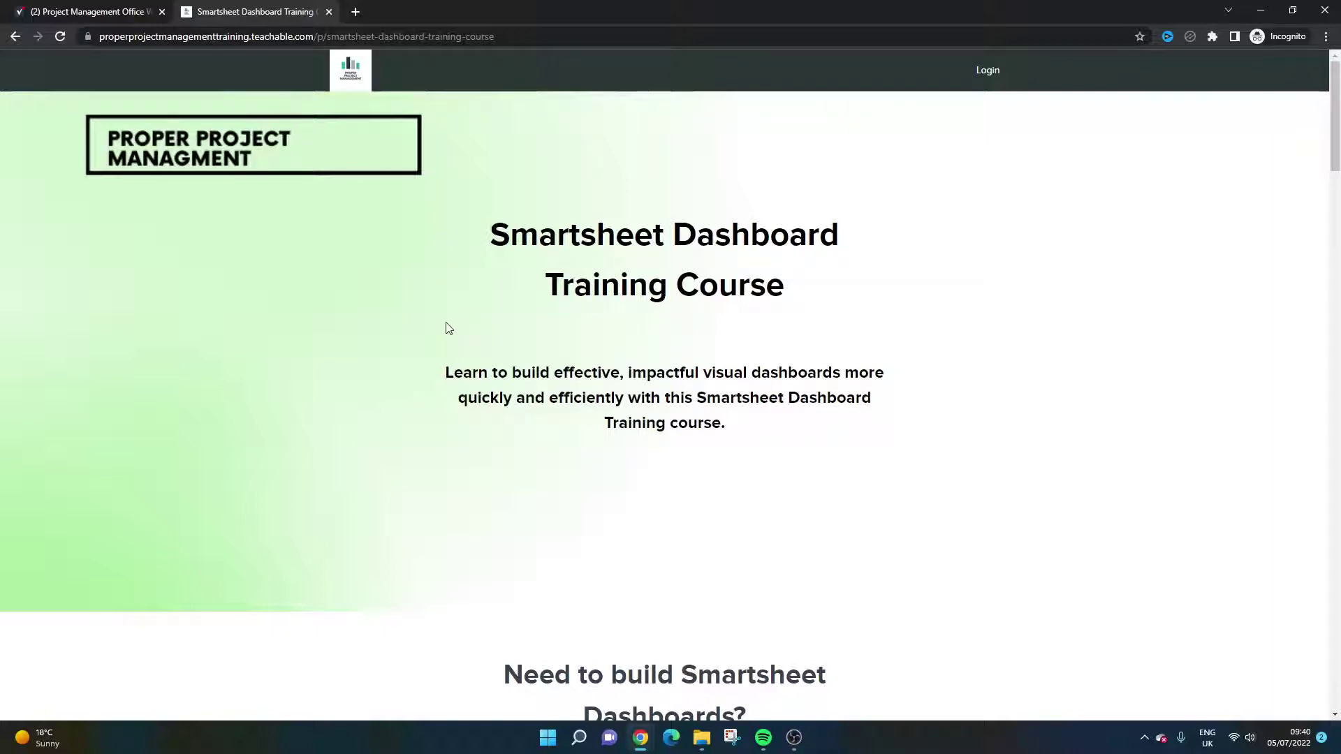
scroll(440, 329, "down", 5)
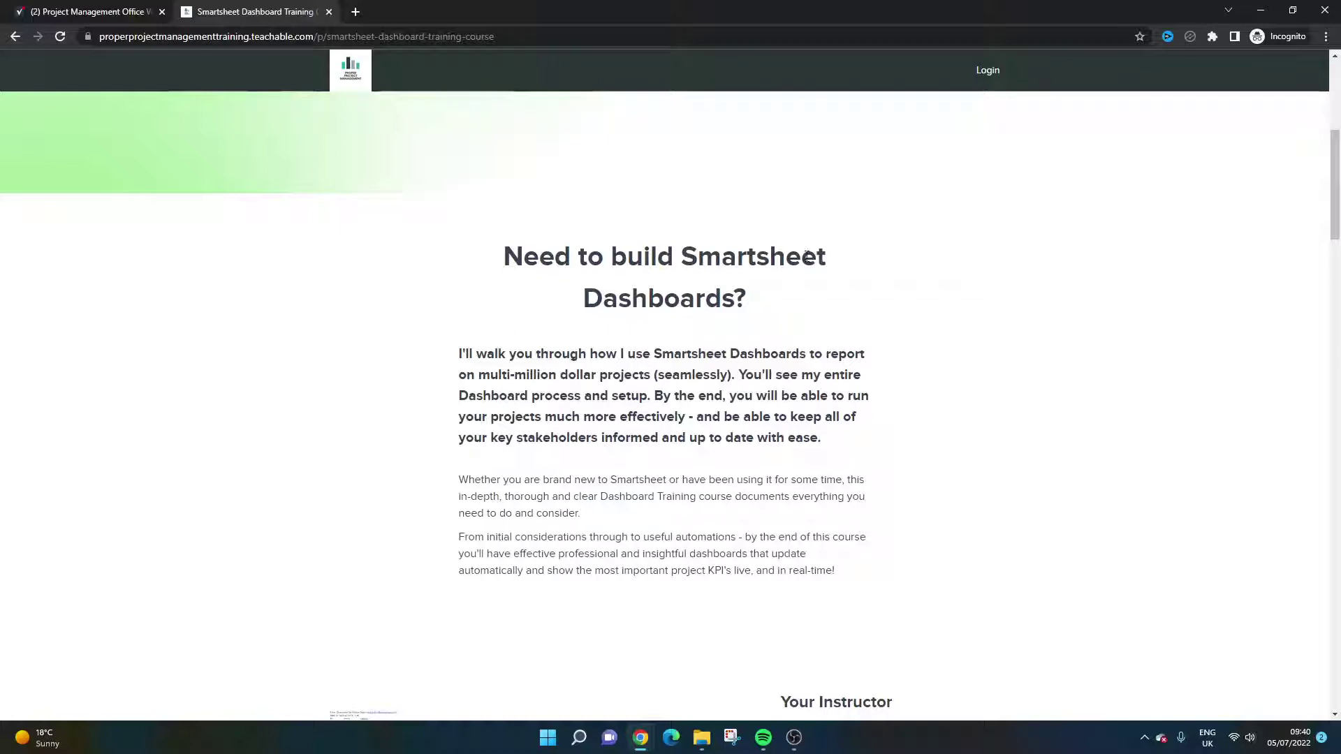
left_click_drag(1338, 143, 1337, 152)
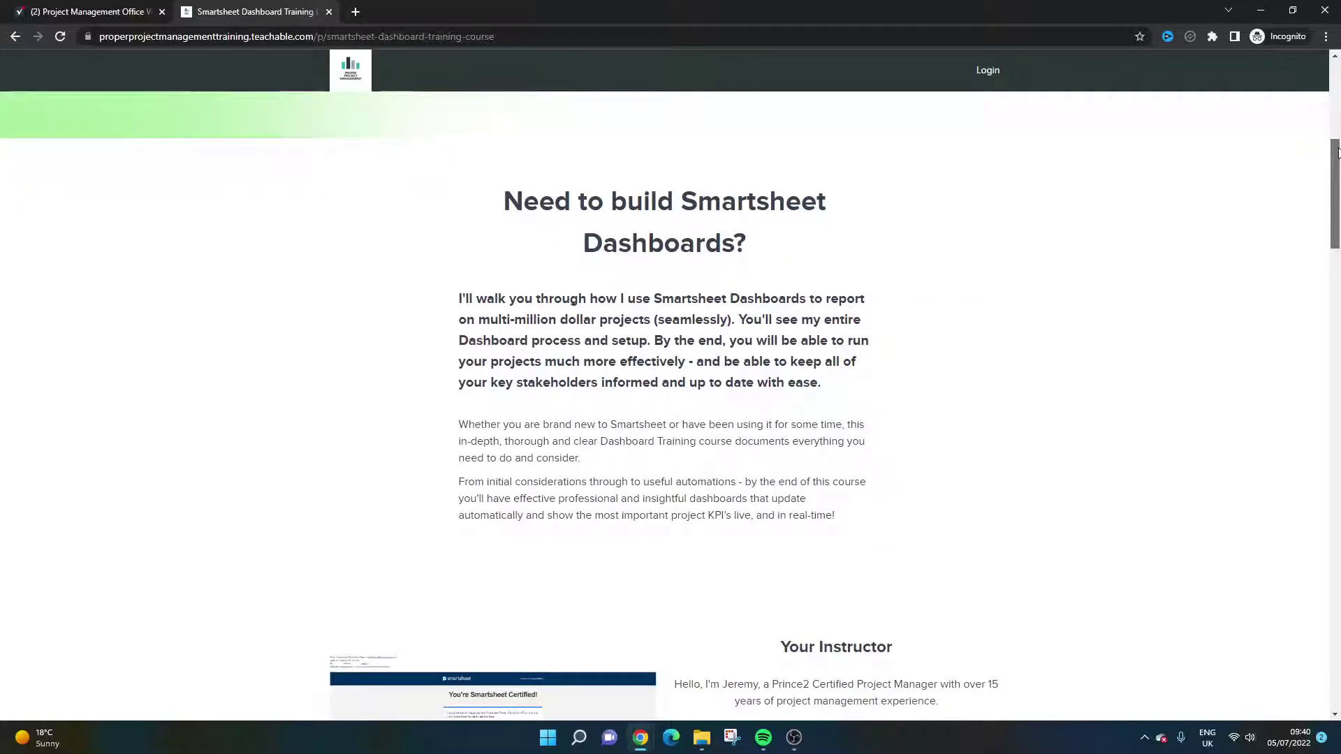
left_click_drag(1338, 152, 1337, 115)
Switch back to the Smartsheet tab showing the Project Management Office Workspace.
left_click(91, 11)
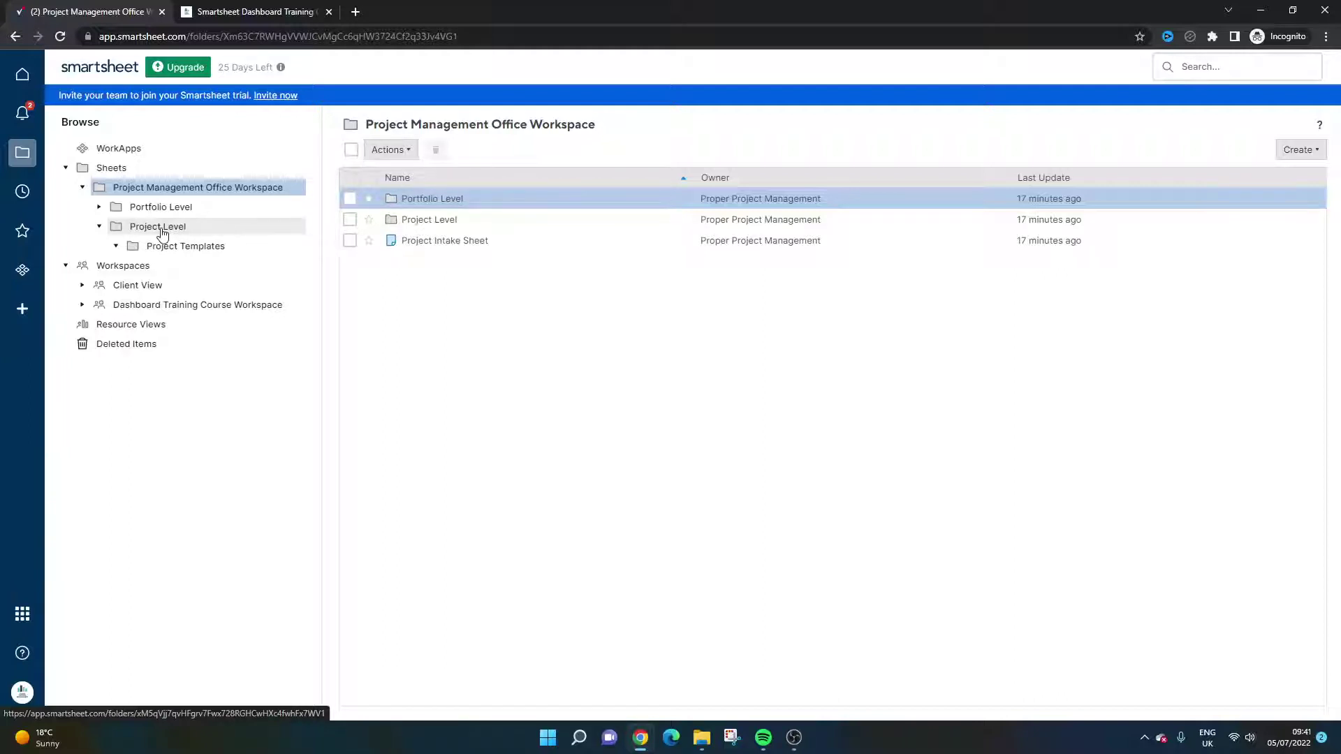
Open Project Level > Project Templates, view the Project Tracking & Rollup dashboard, then return to the folder list.
left_click(162, 234)
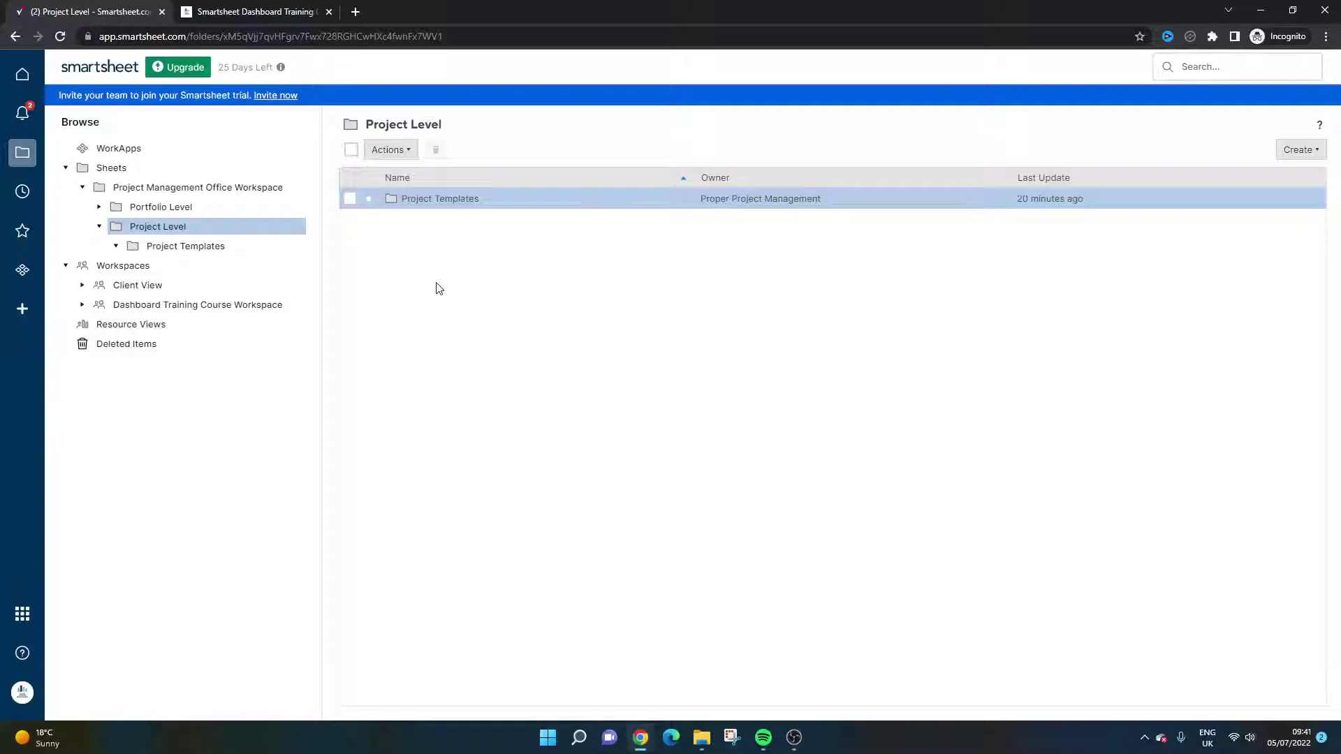
left_click(225, 249)
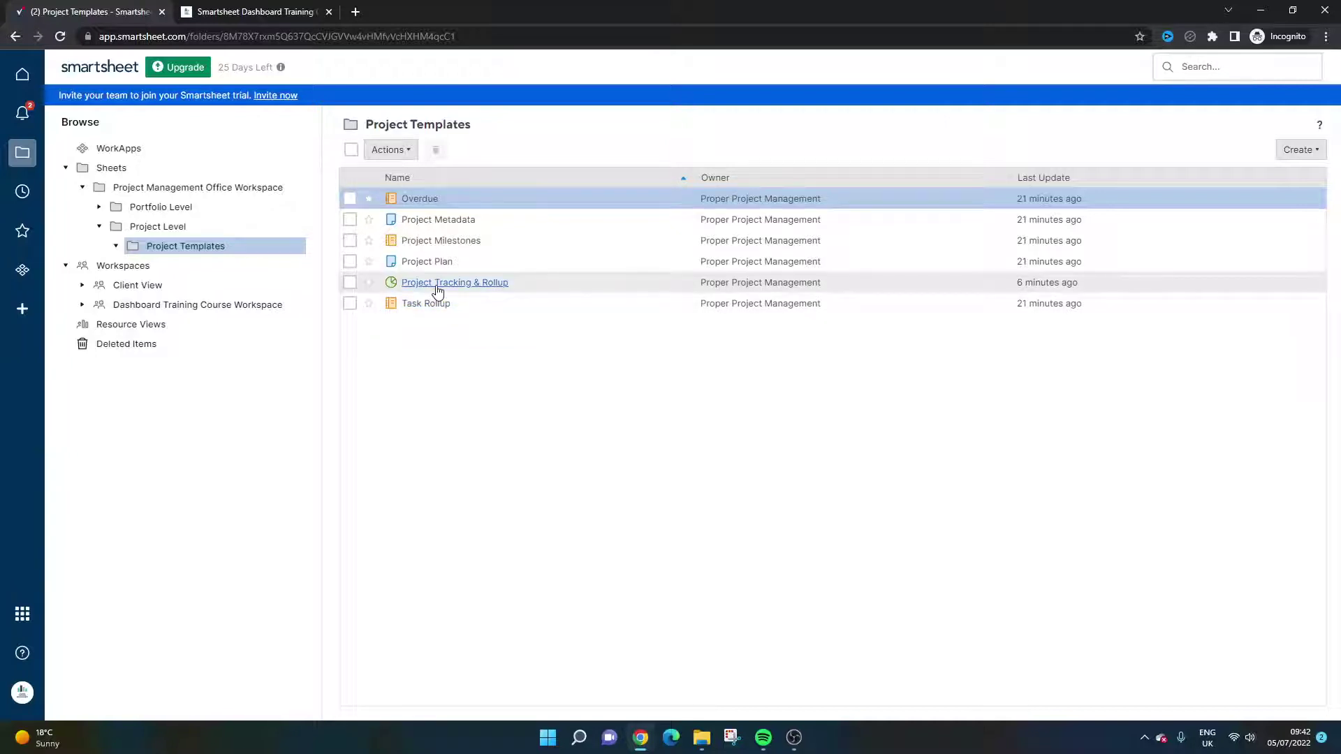
left_click(438, 287)
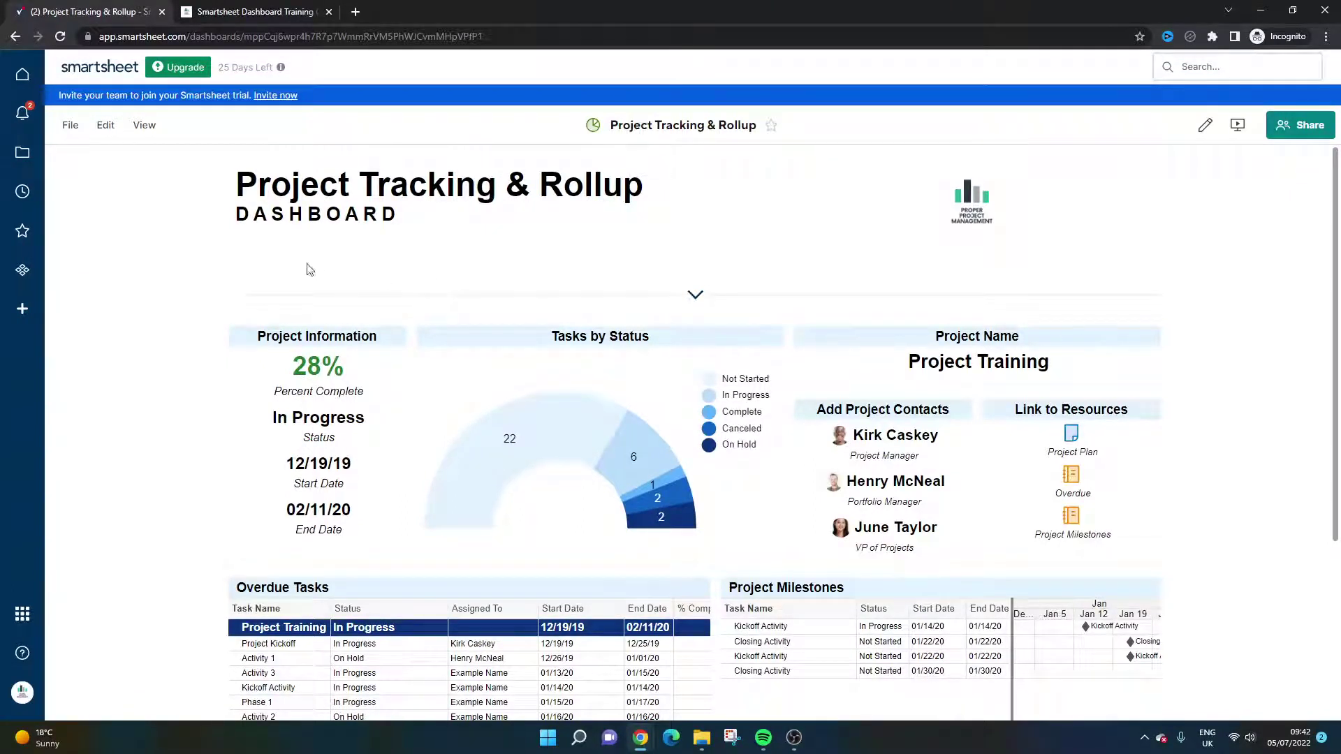
left_click(15, 36)
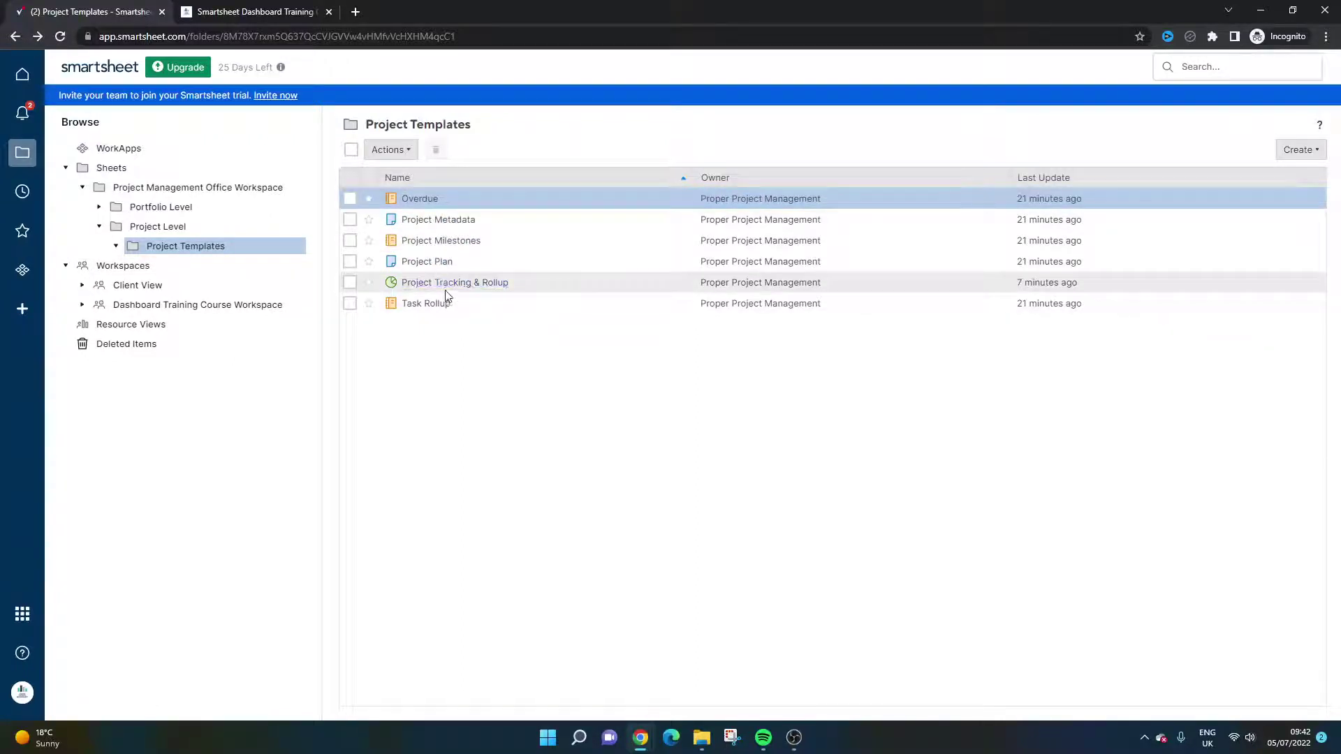
left_click(439, 221)
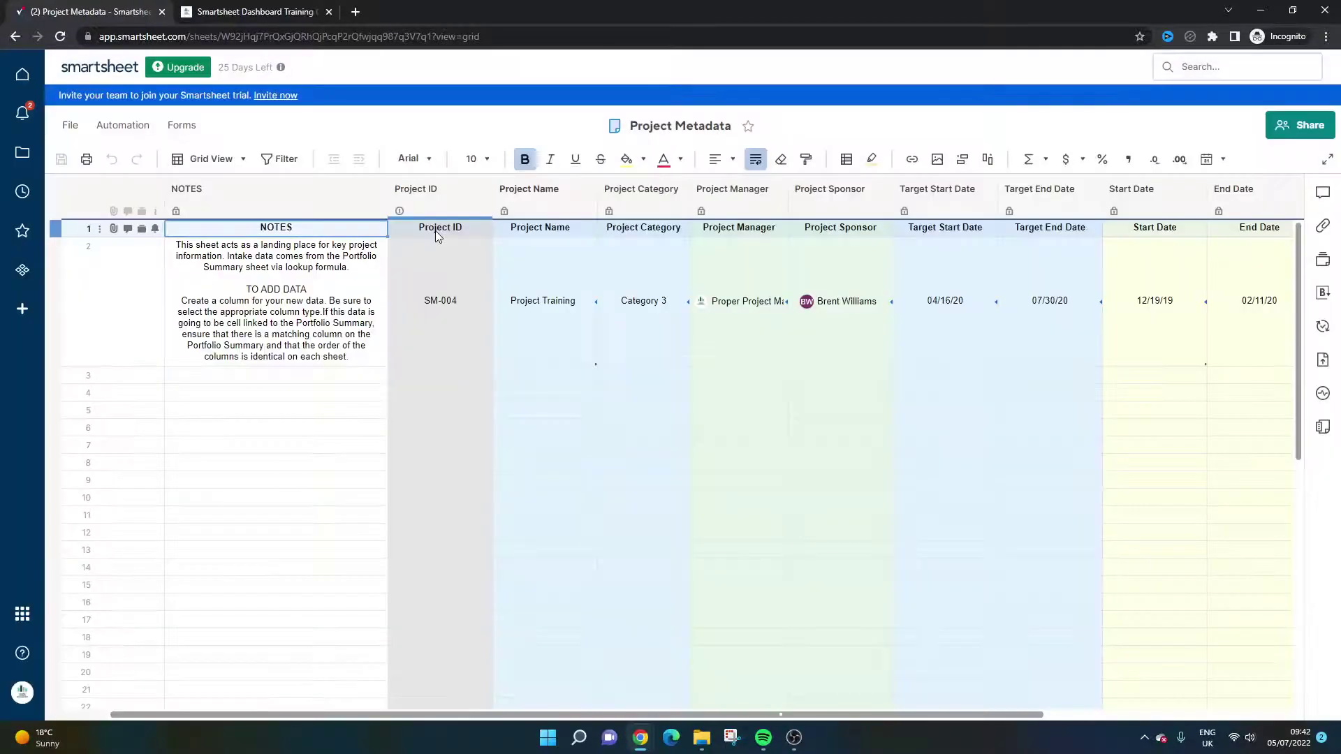
left_click(281, 258)
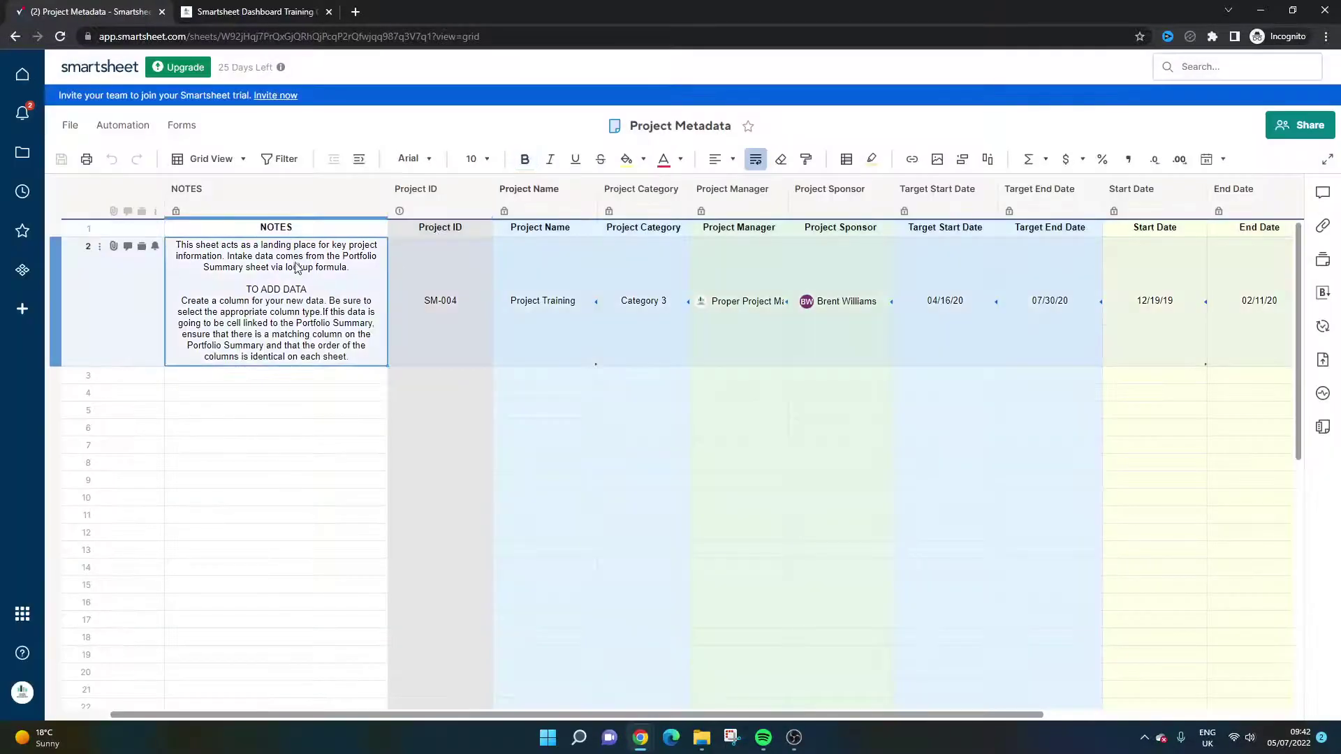
left_click(274, 299)
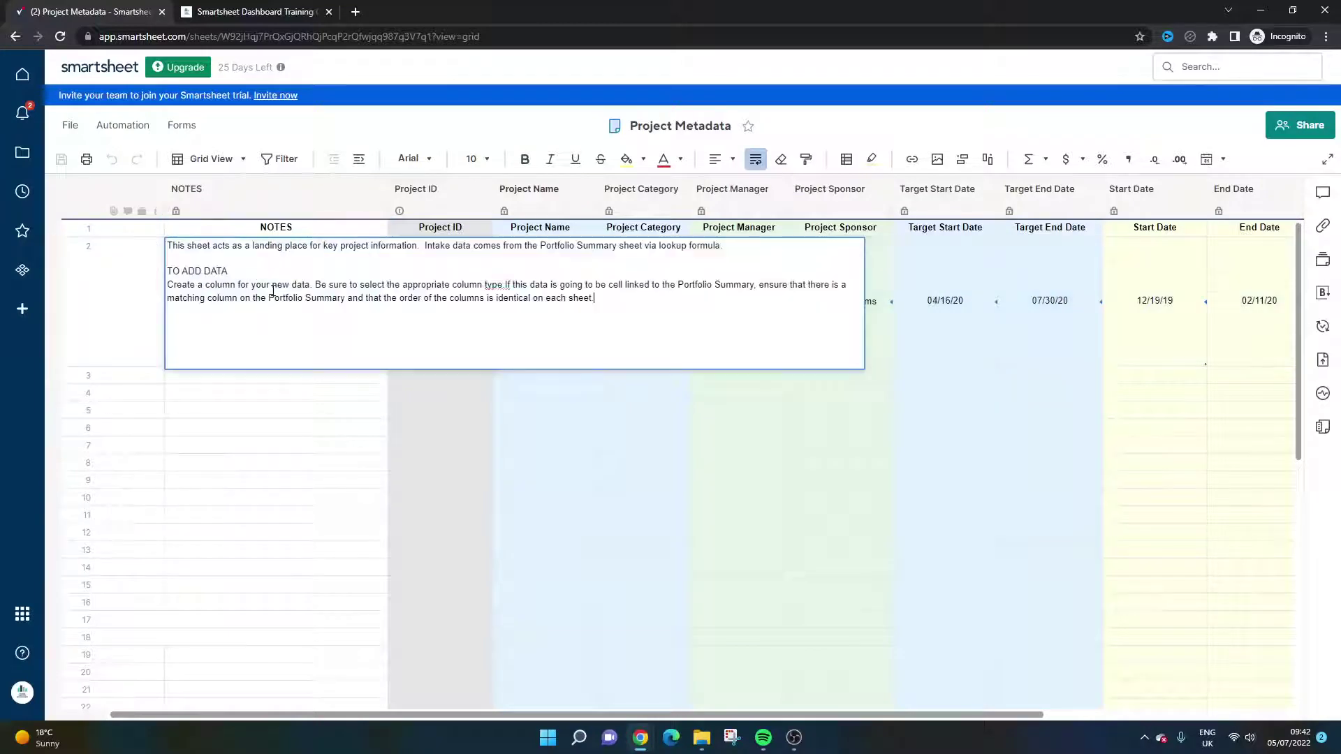
left_click(279, 410)
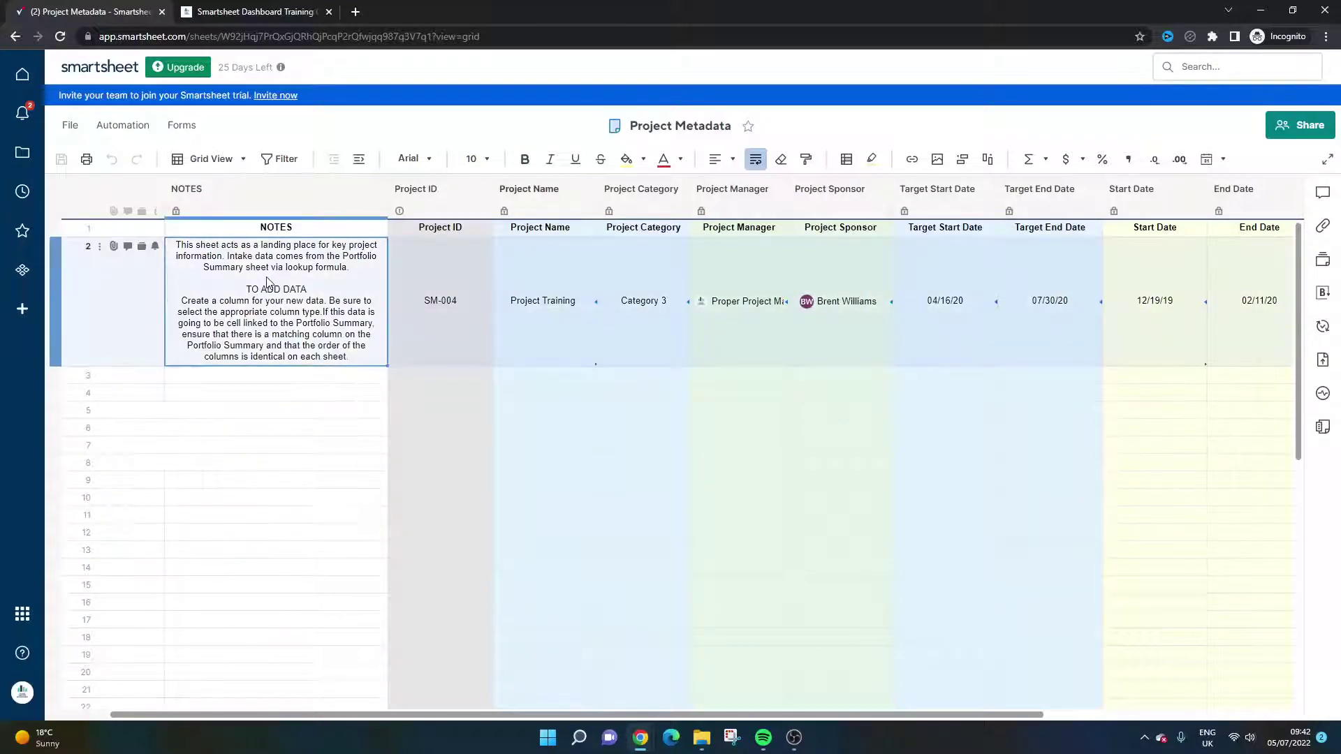
double_click(268, 283)
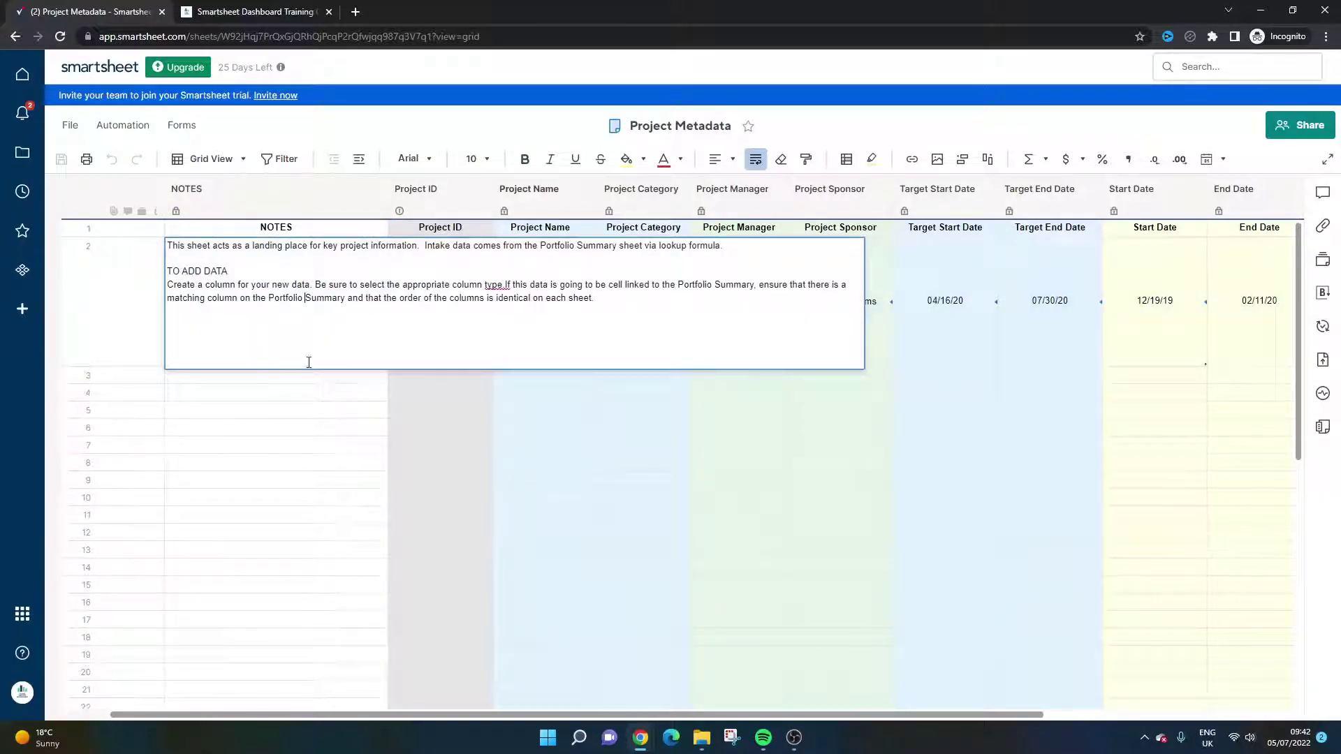
left_click(301, 391)
left_click(405, 301)
left_click(531, 307)
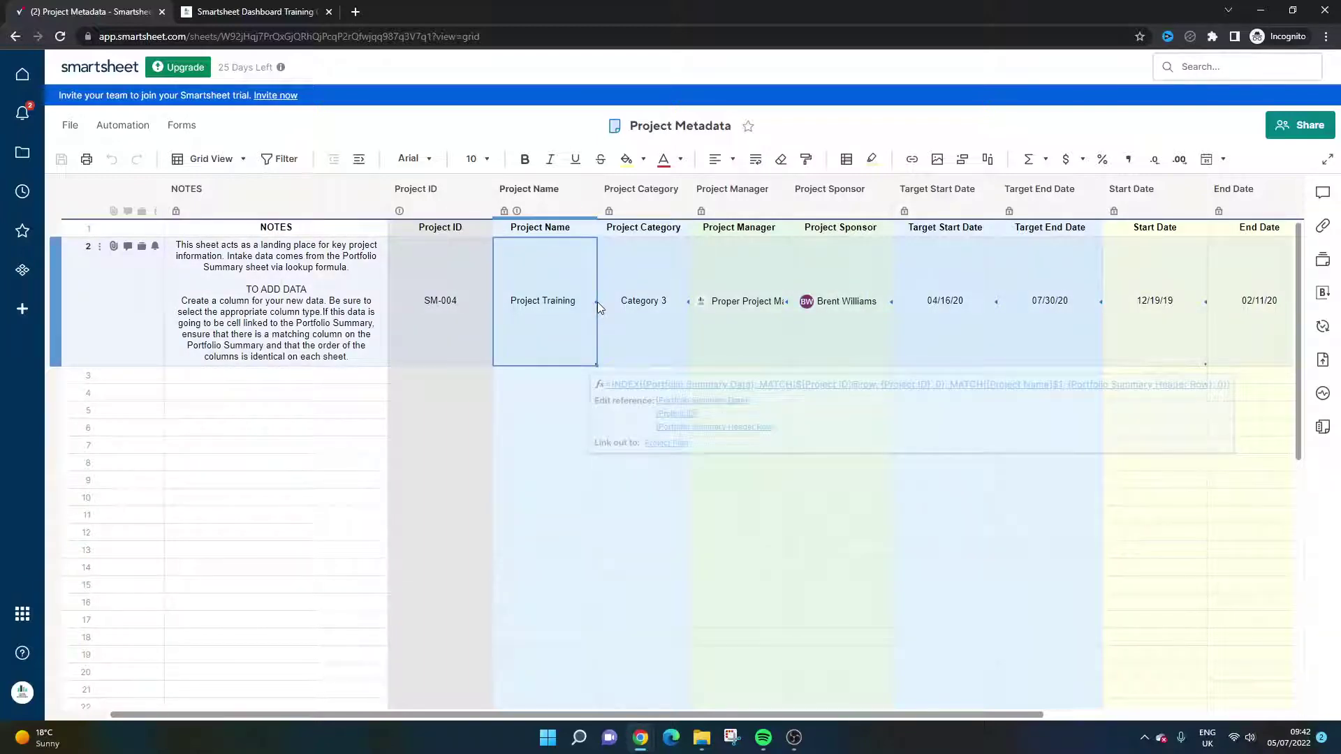
key("Right")
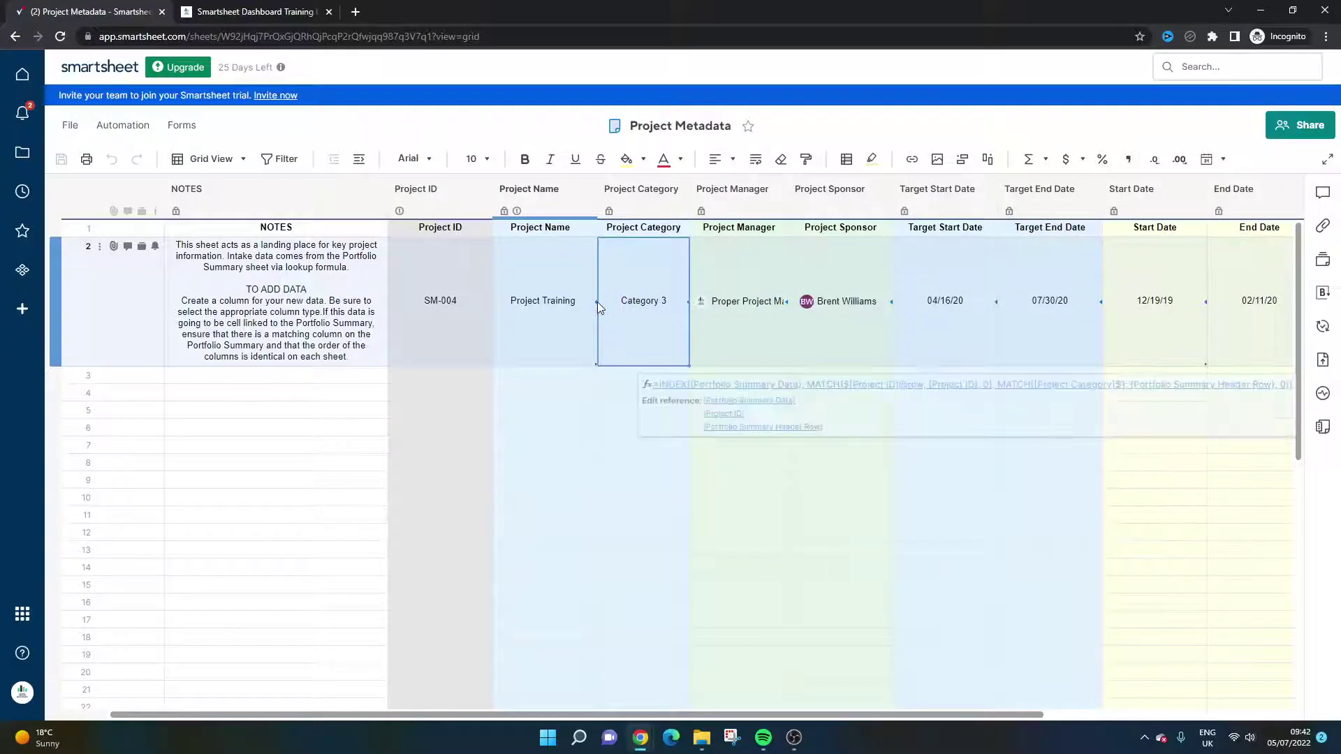
key("Left")
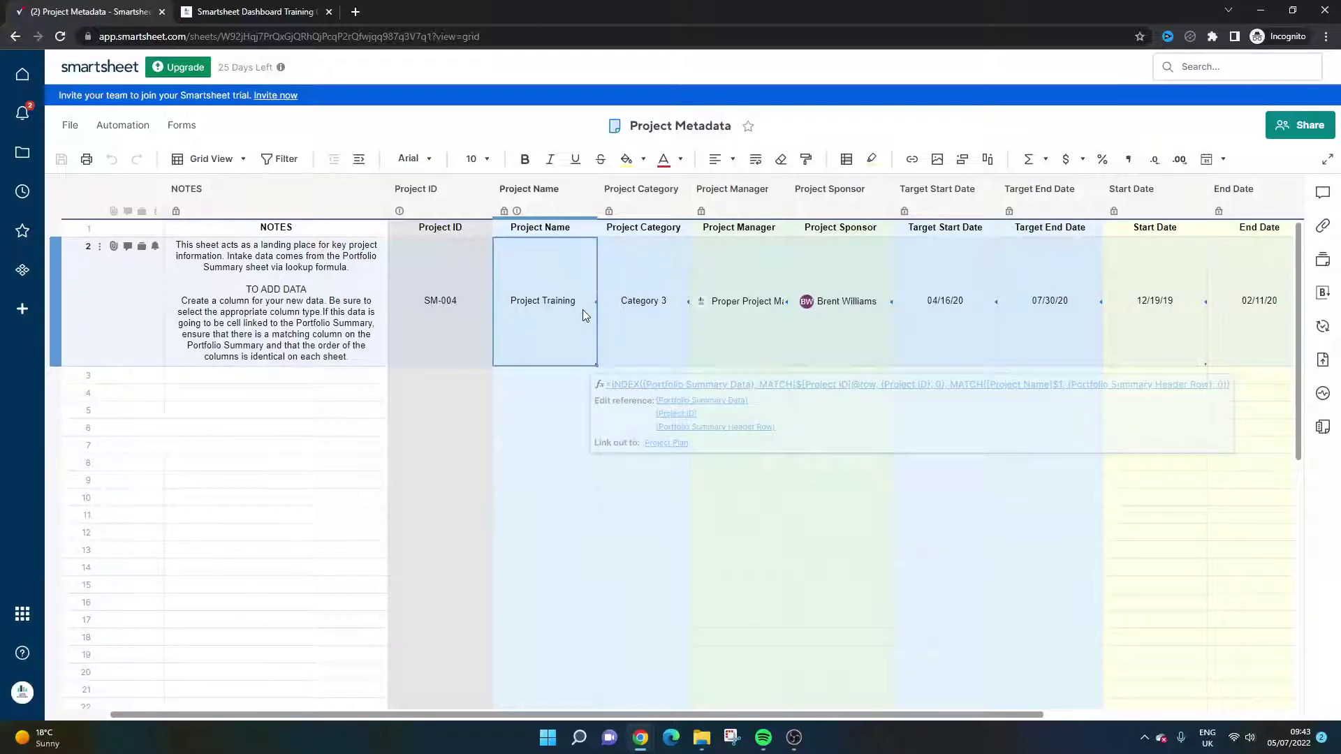
key("Right")
key("Right")
key("Right")
key("Right")
key("Right")
key("Right")
key("Right")
key("Right")
key("Right")
key("Right")
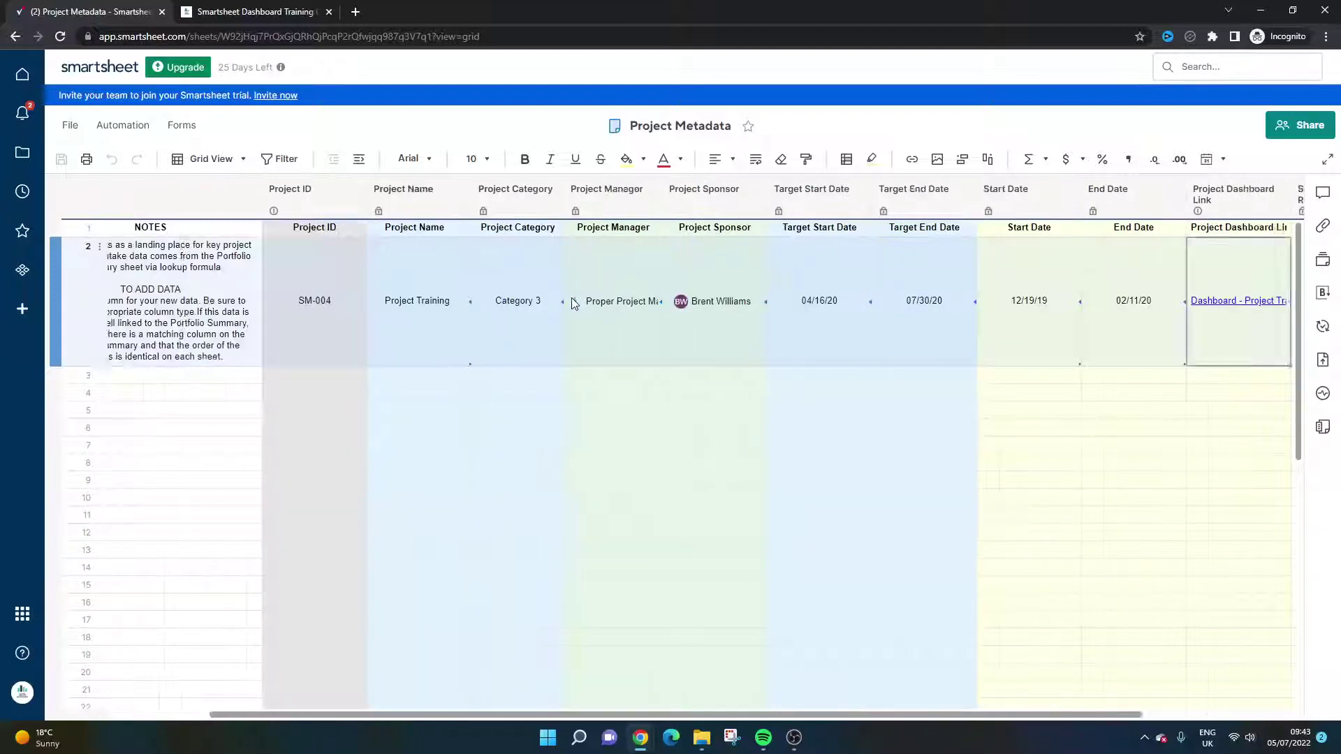
key("Left")
key("Left")
key("Left")
key("Left")
key("Left")
key("Left")
key("Left")
key("Left")
key("Left")
key("Left")
key("Left")
key("Left")
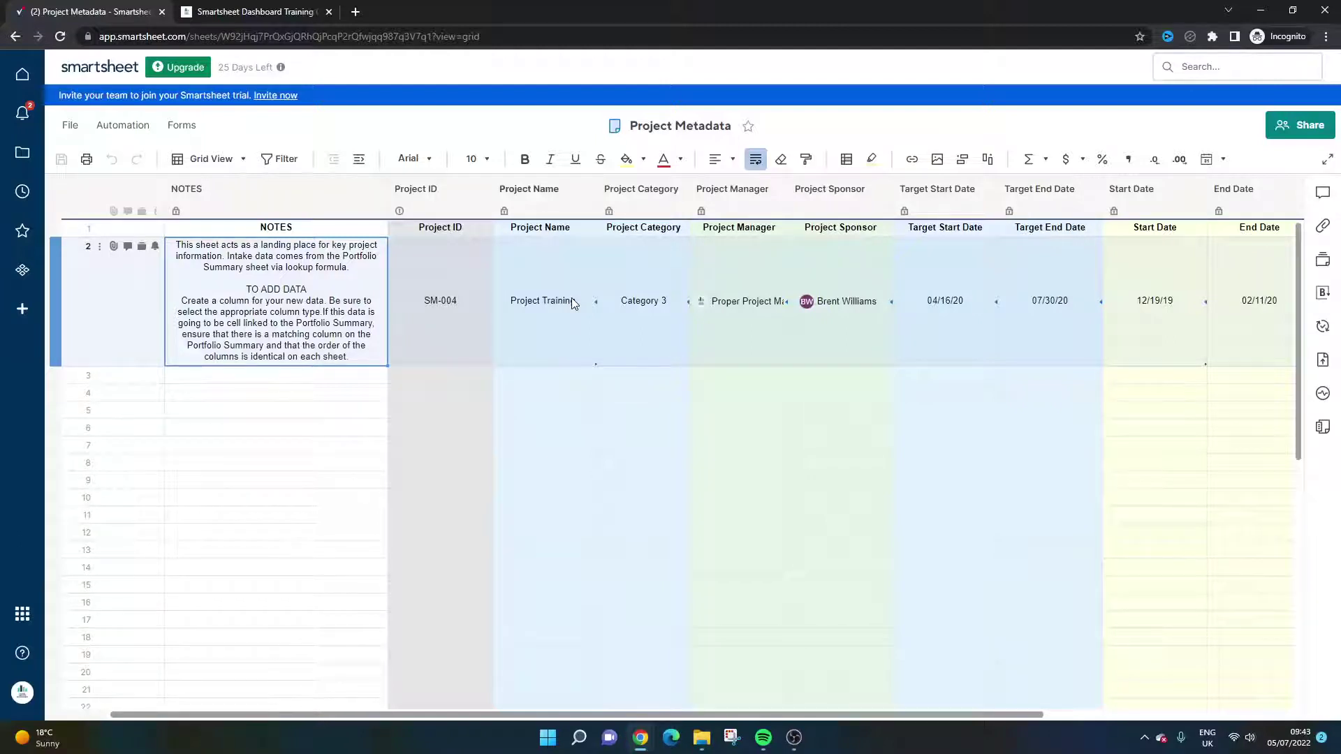
key("alt+Left")
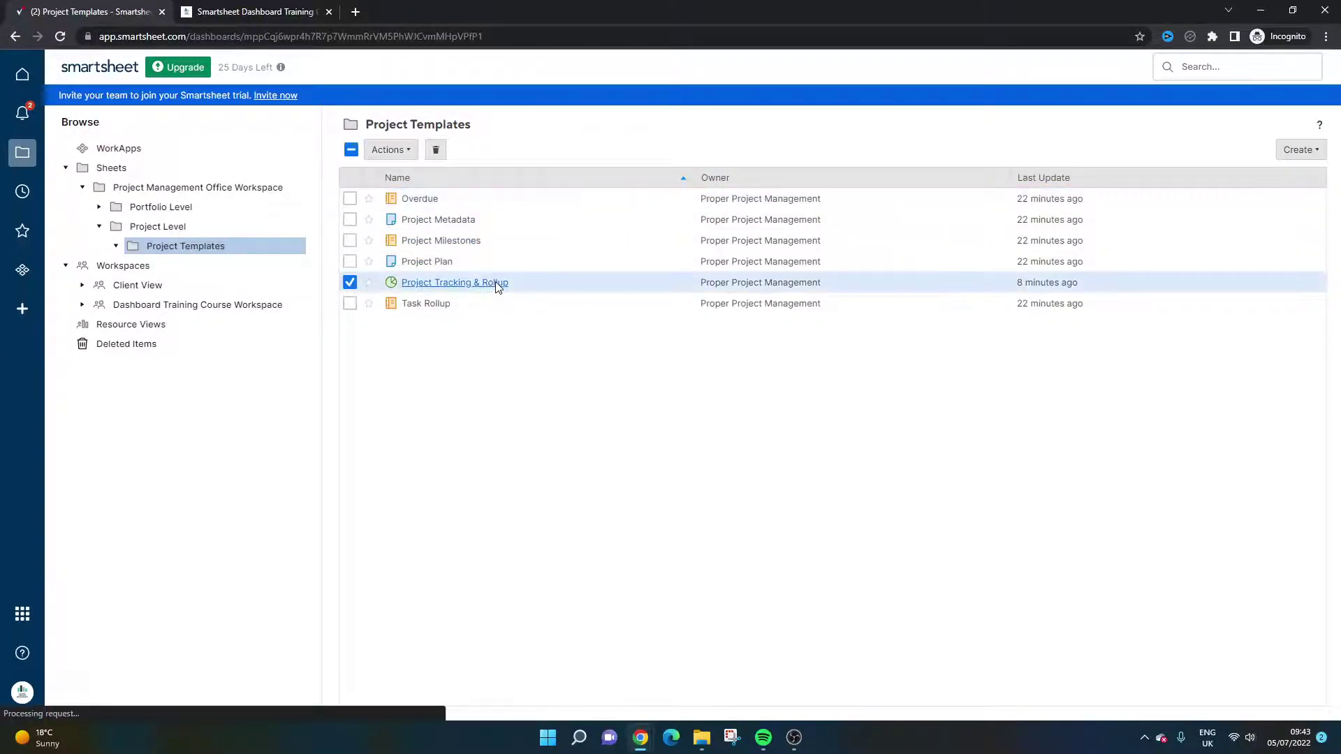
left_click(497, 285)
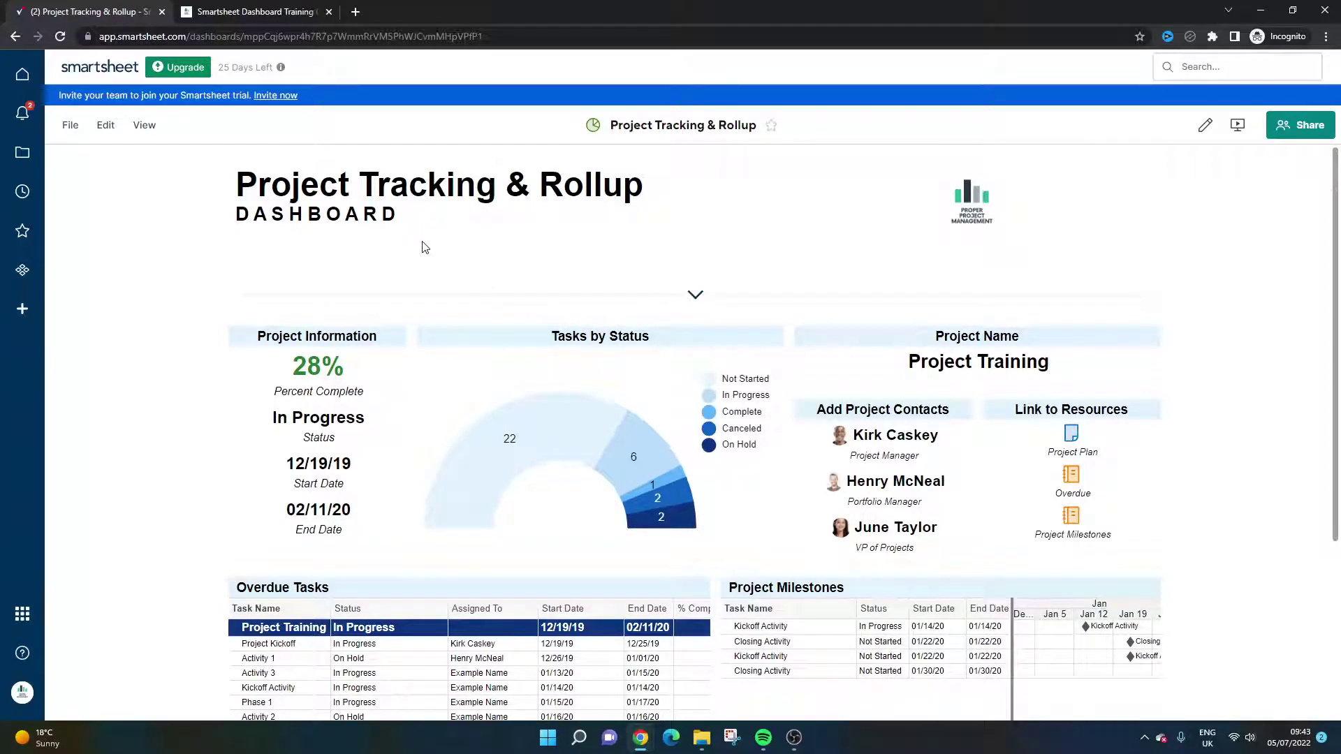
left_click(1205, 125)
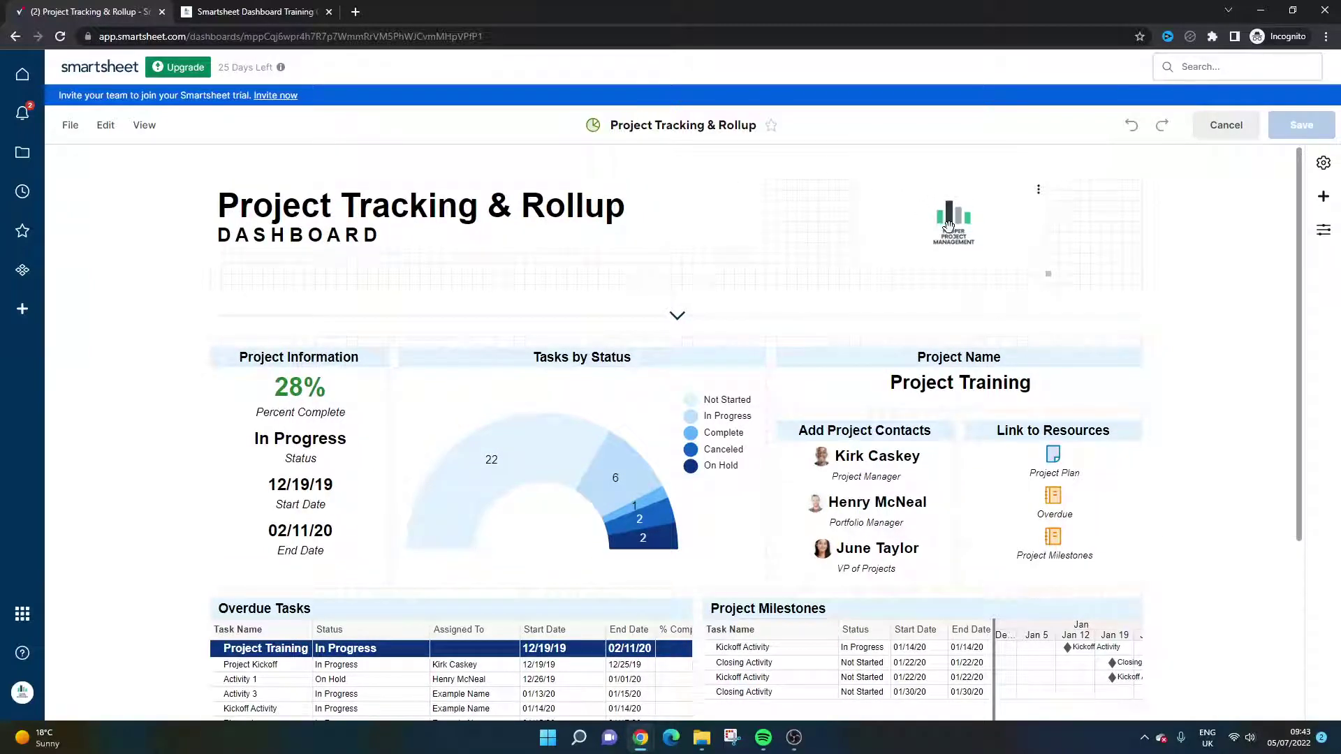
scroll(489, 279, "down", 2)
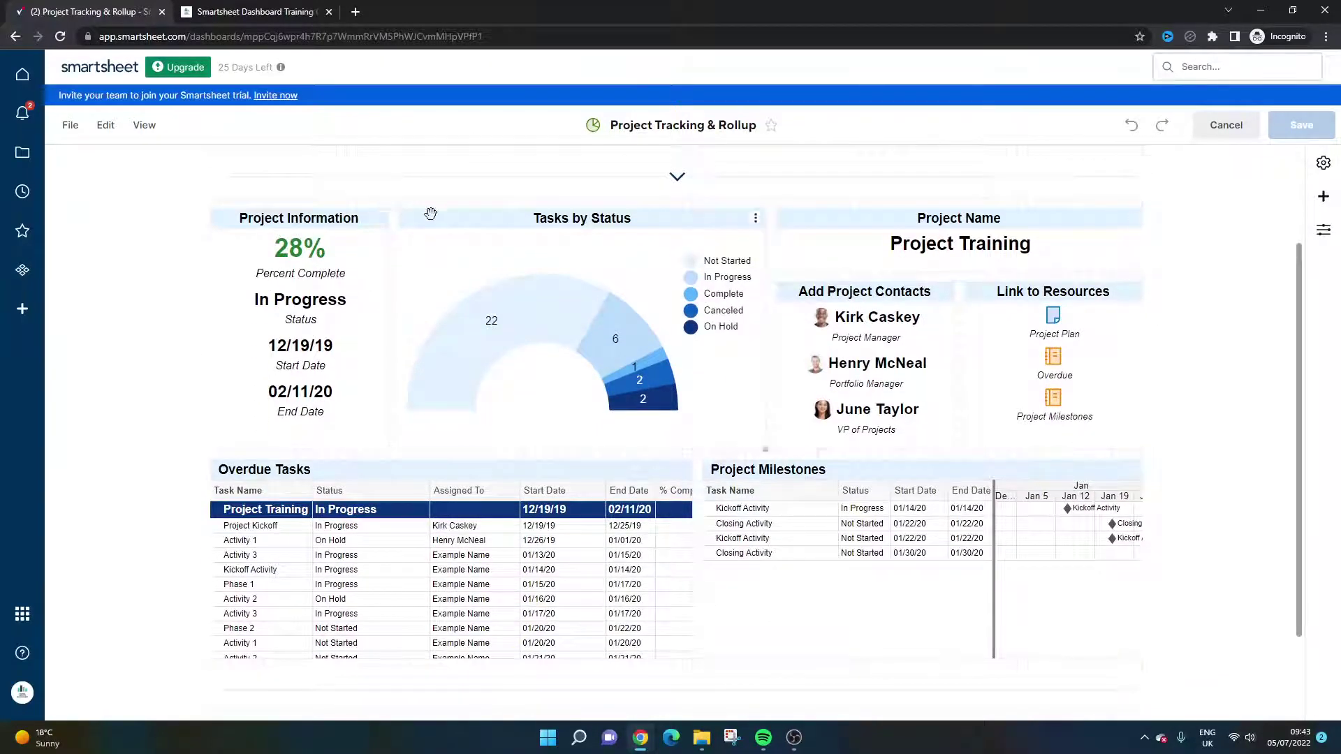
left_click(1323, 197)
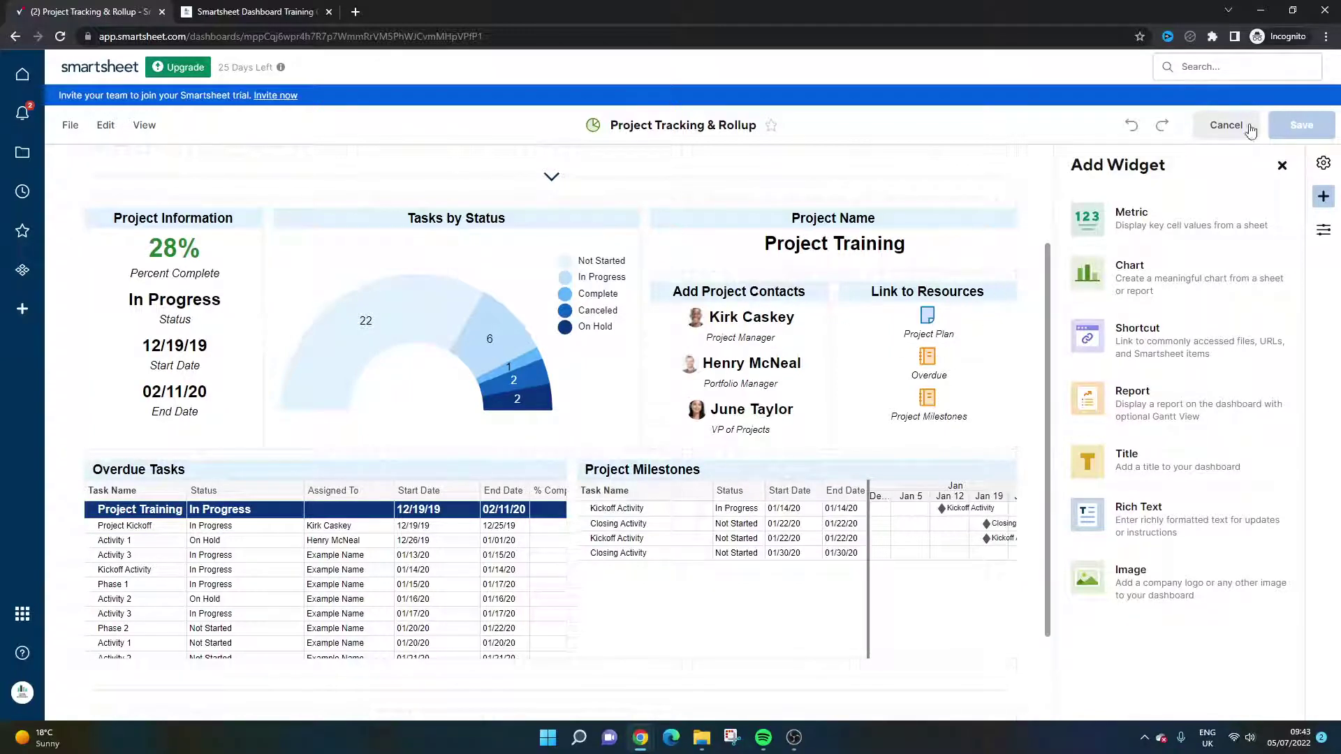
left_click(1282, 165)
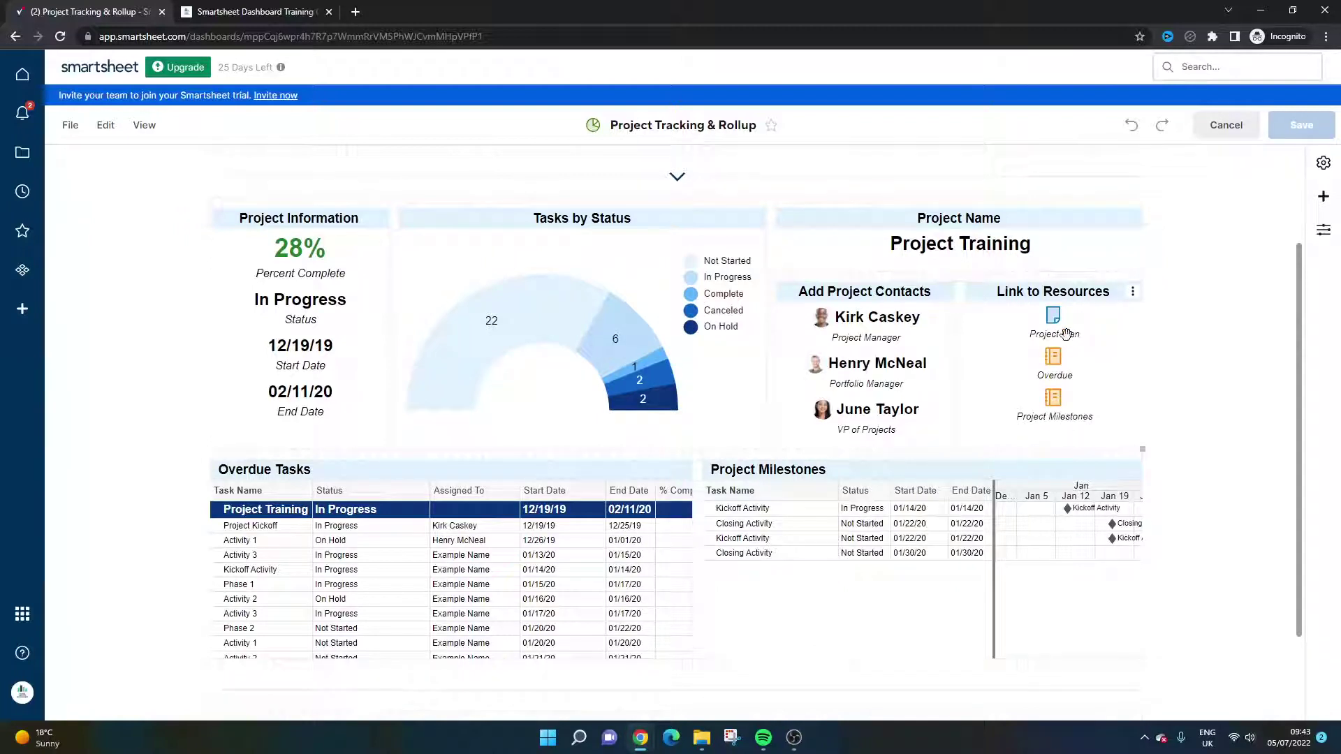
scroll(535, 377, "down", 3)
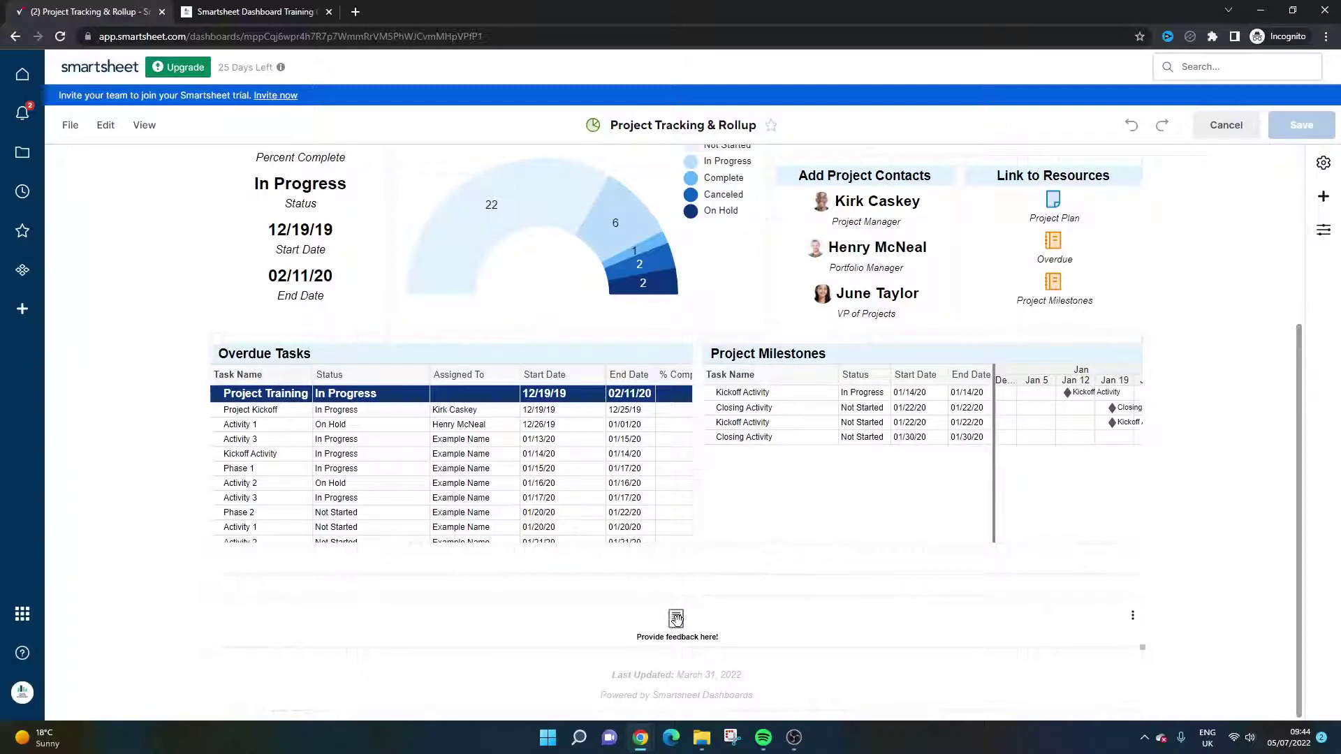
scroll(677, 619, "up", 4)
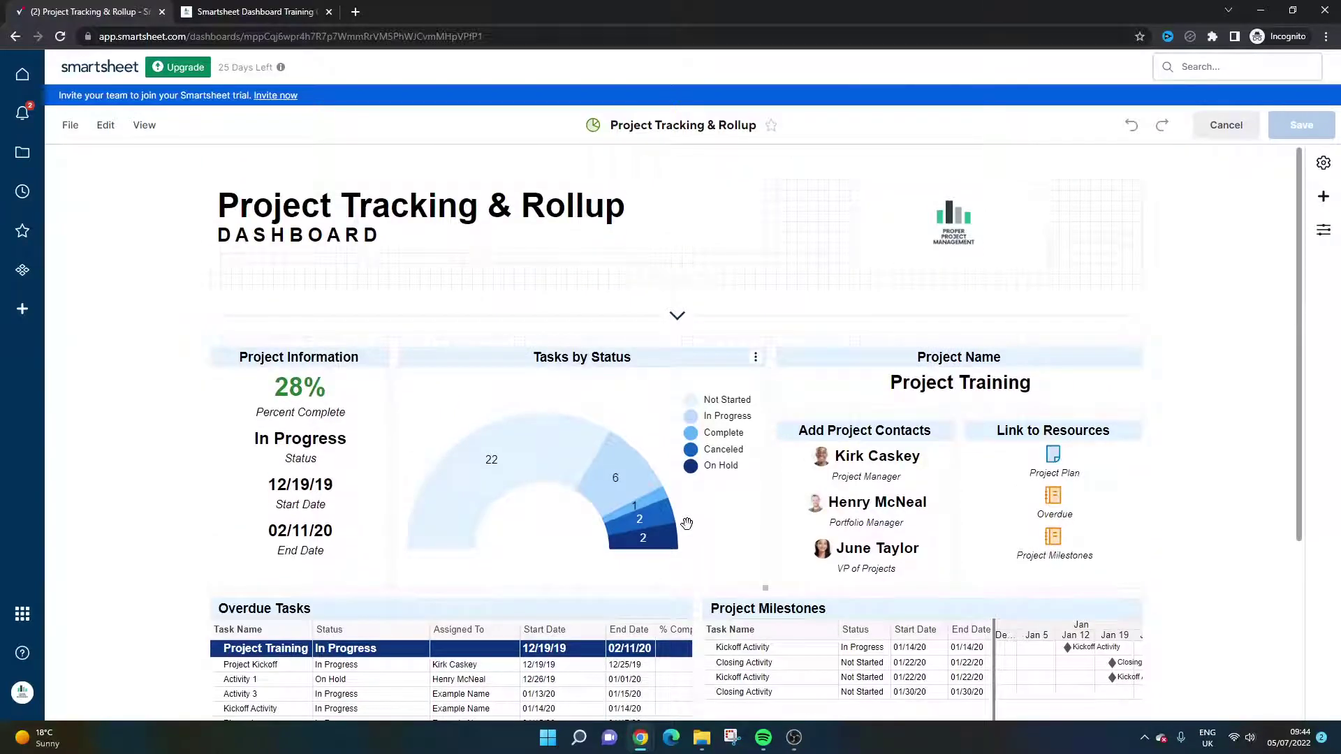
left_click(15, 36)
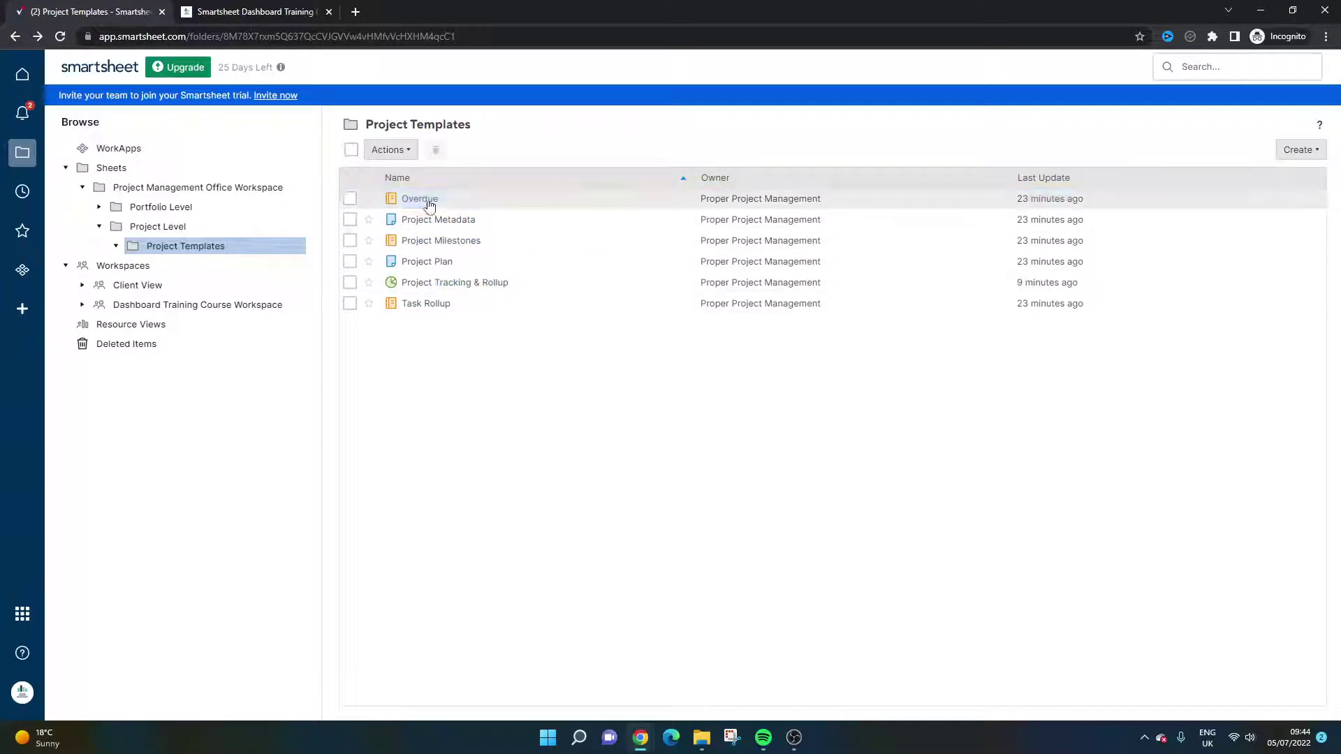
Open the Active Projects report from Portfolio Level and bring up its source-sheet picker.
left_click(185, 210)
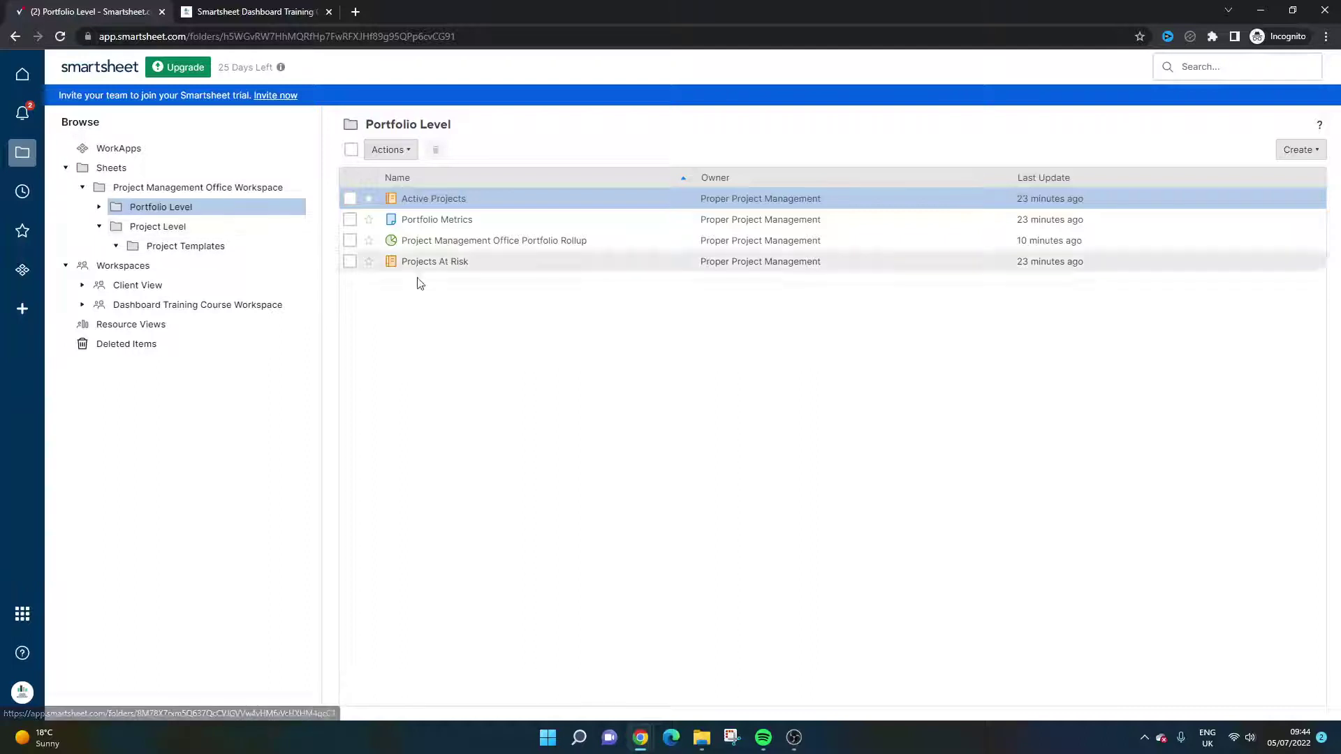
left_click(436, 199)
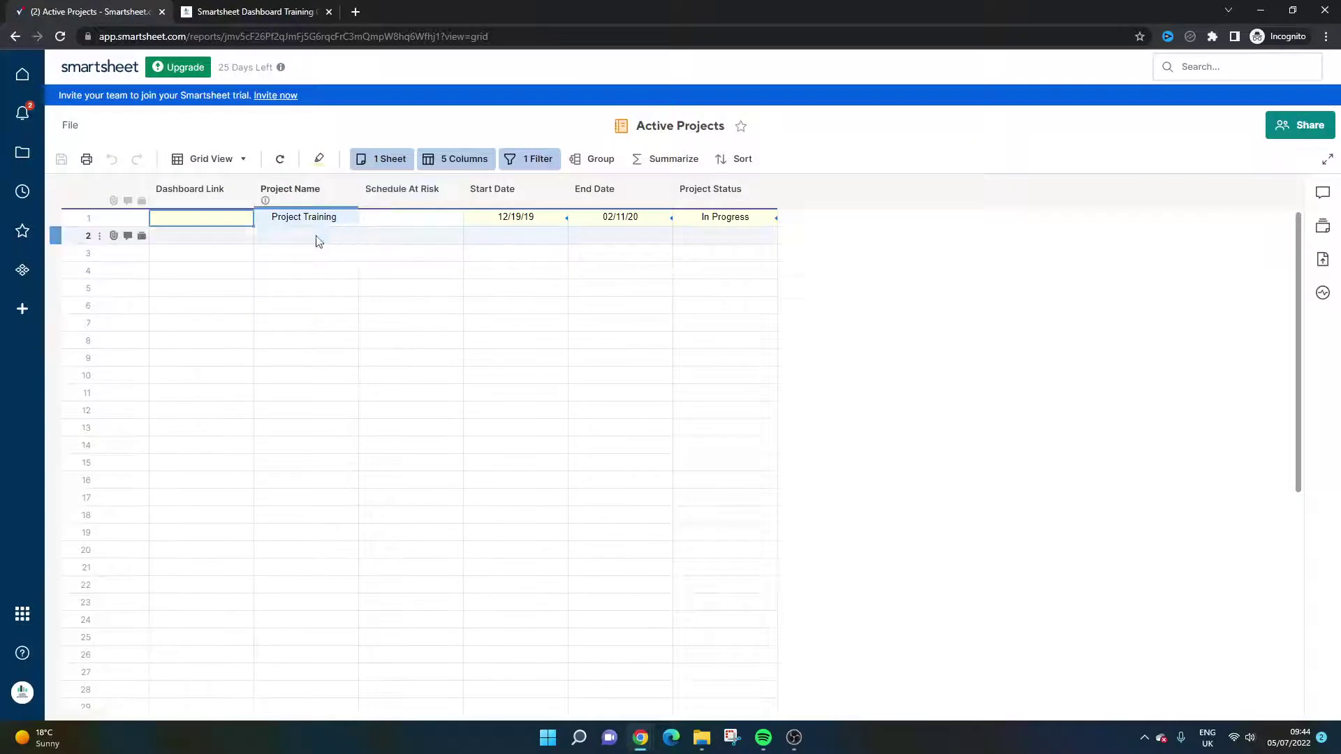
left_click(316, 236)
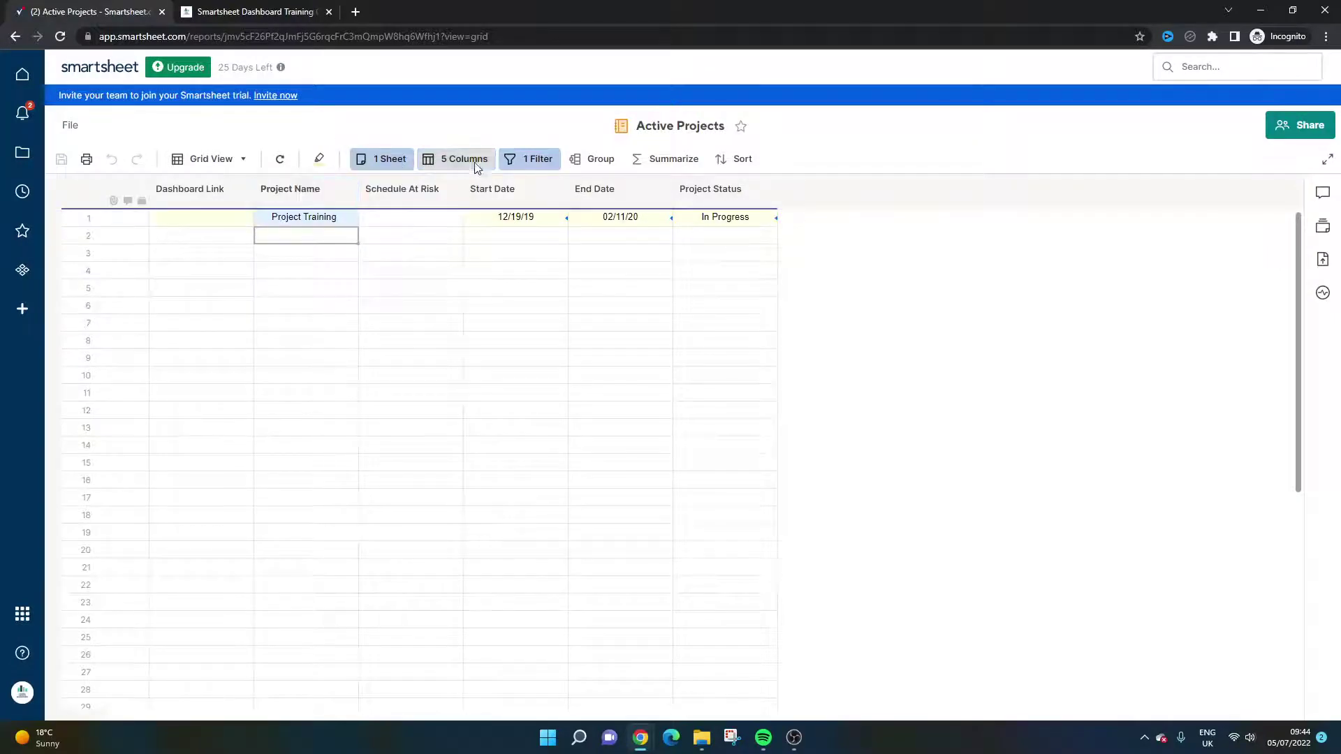
left_click(388, 161)
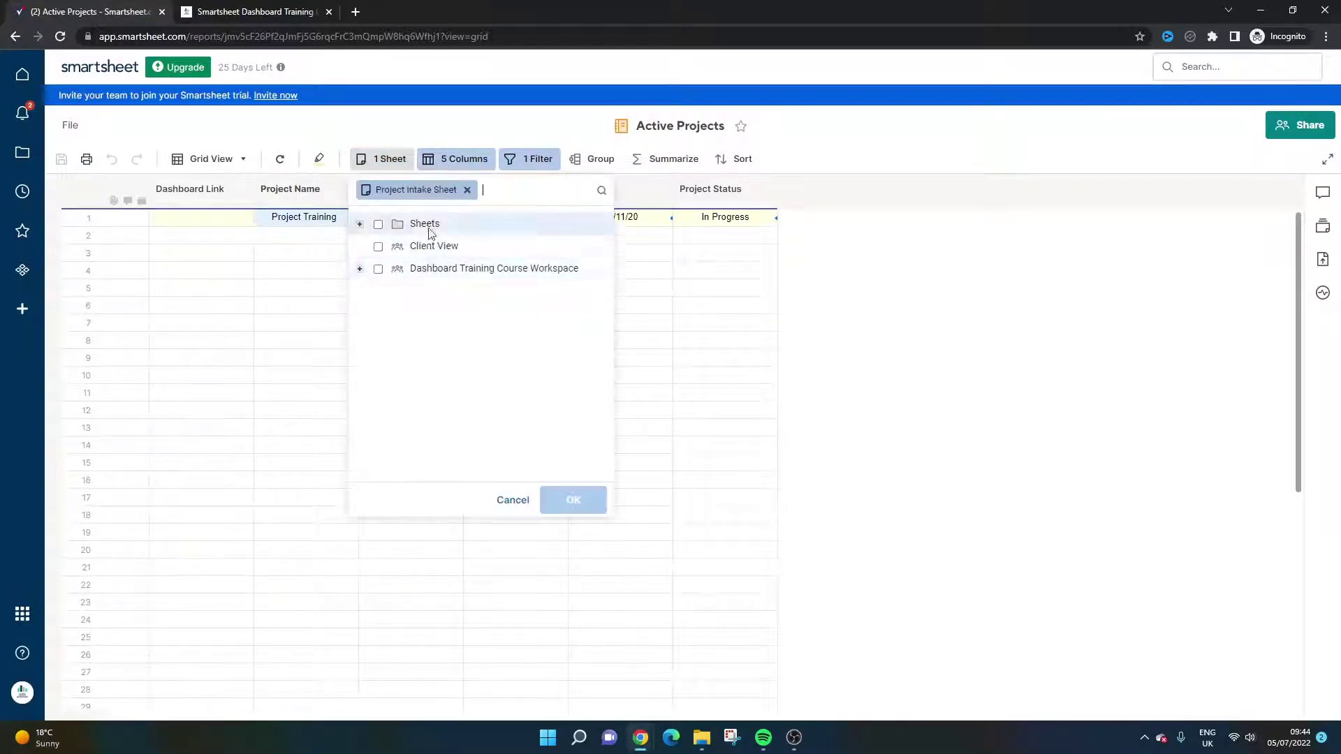
Browse the workspace folders in the source picker, then cancel without changing the sources.
left_click(360, 225)
left_click(360, 225)
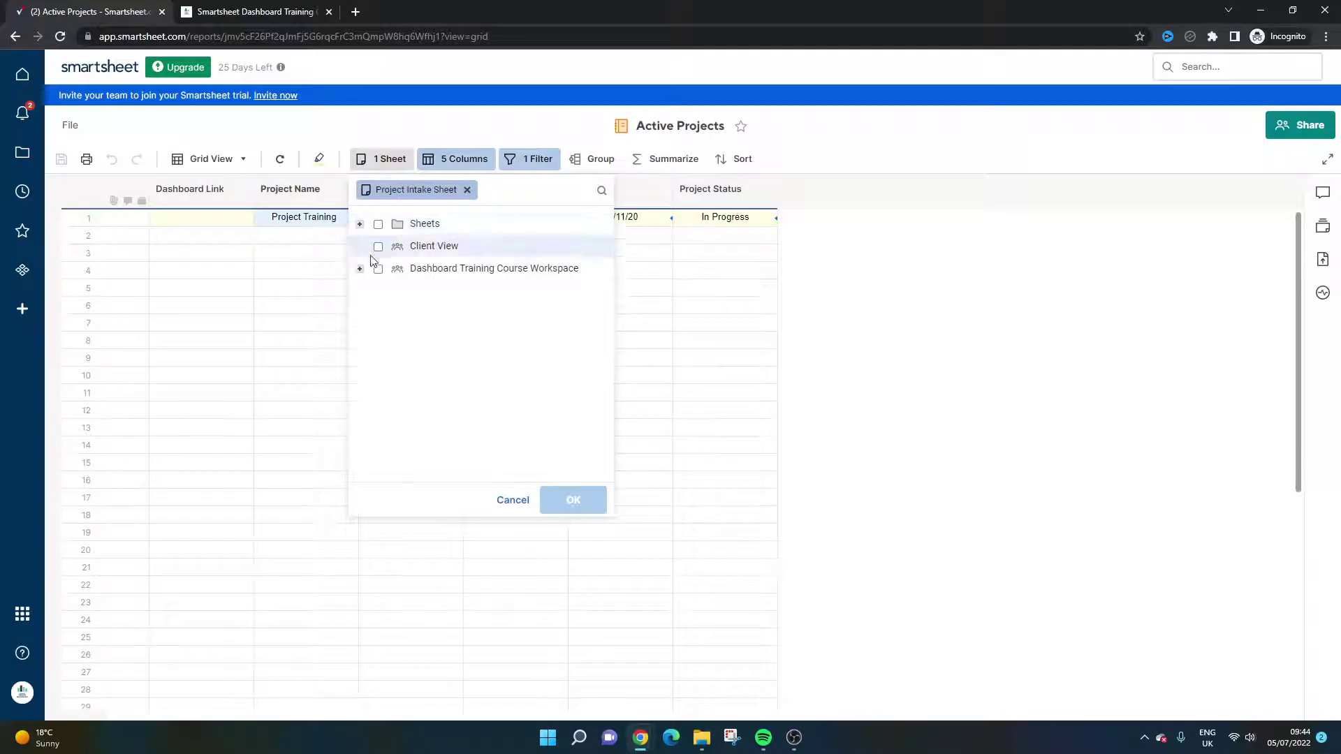
left_click(360, 269)
left_click(361, 269)
left_click(360, 225)
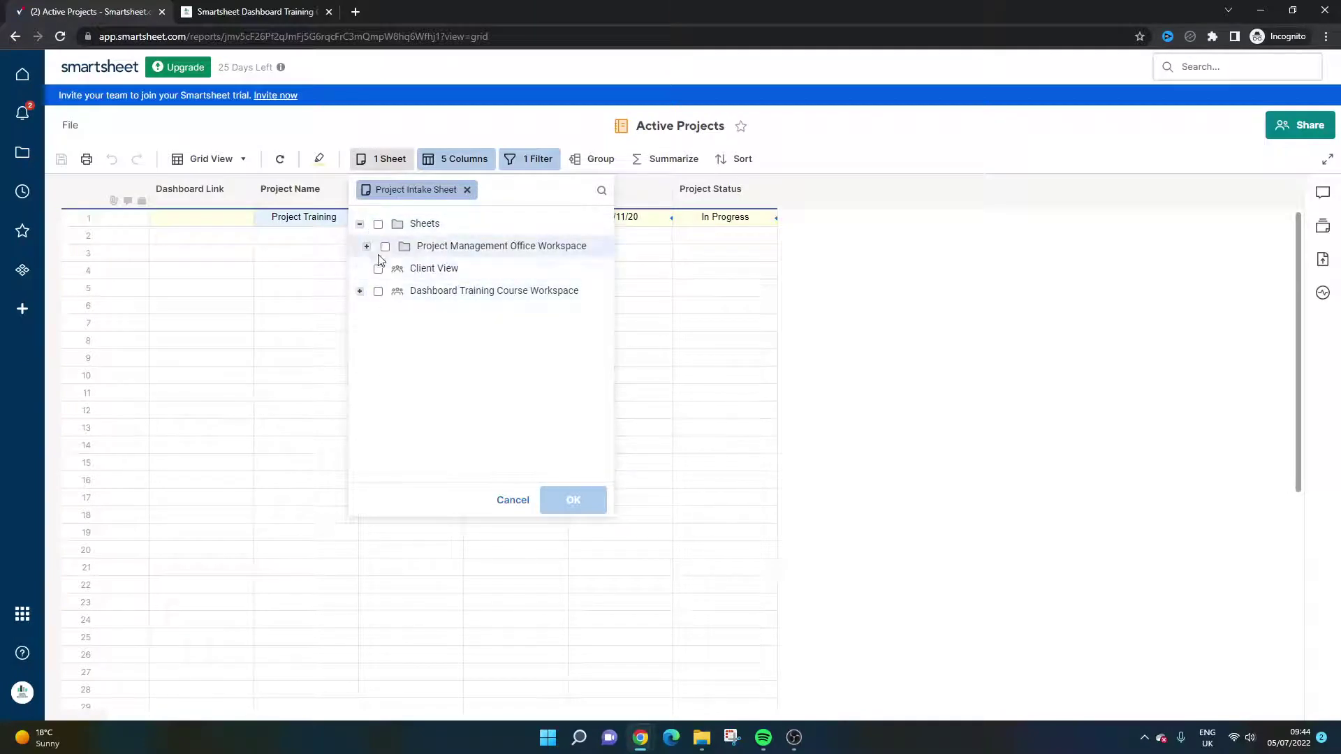
left_click(367, 246)
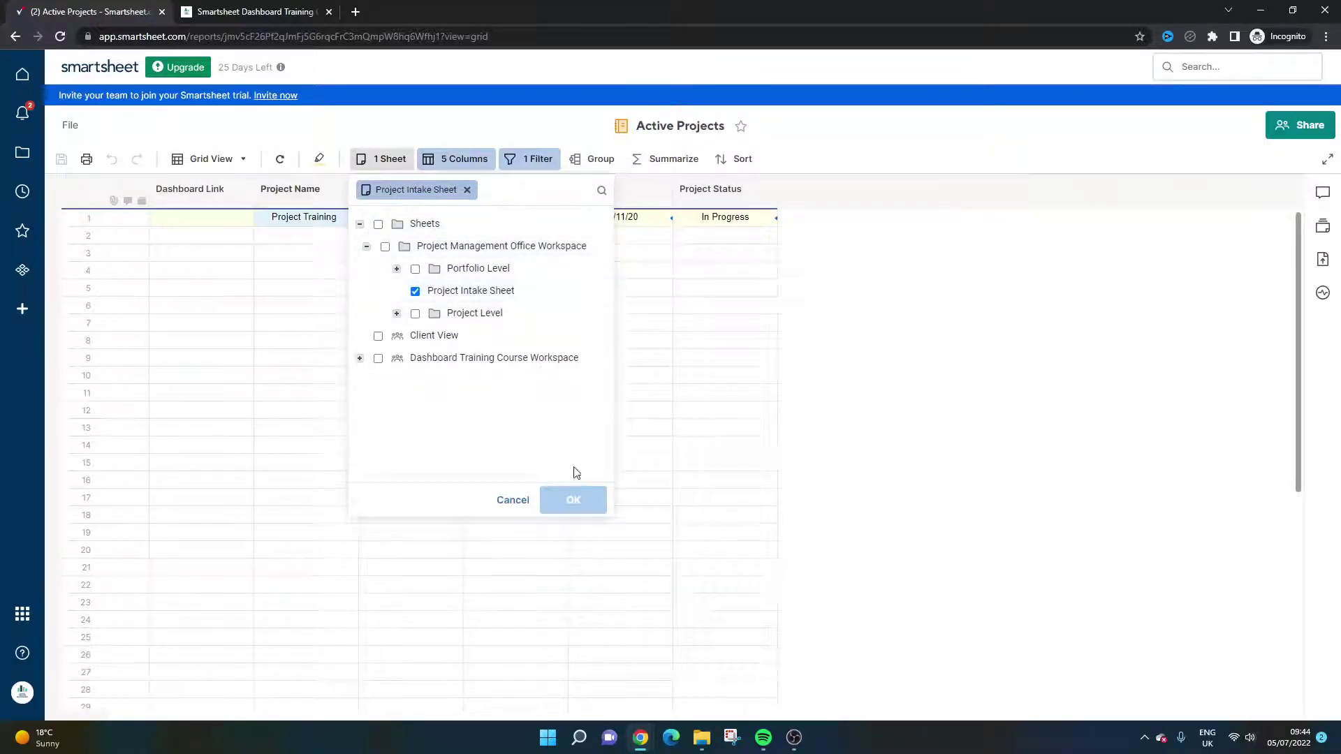
left_click(503, 500)
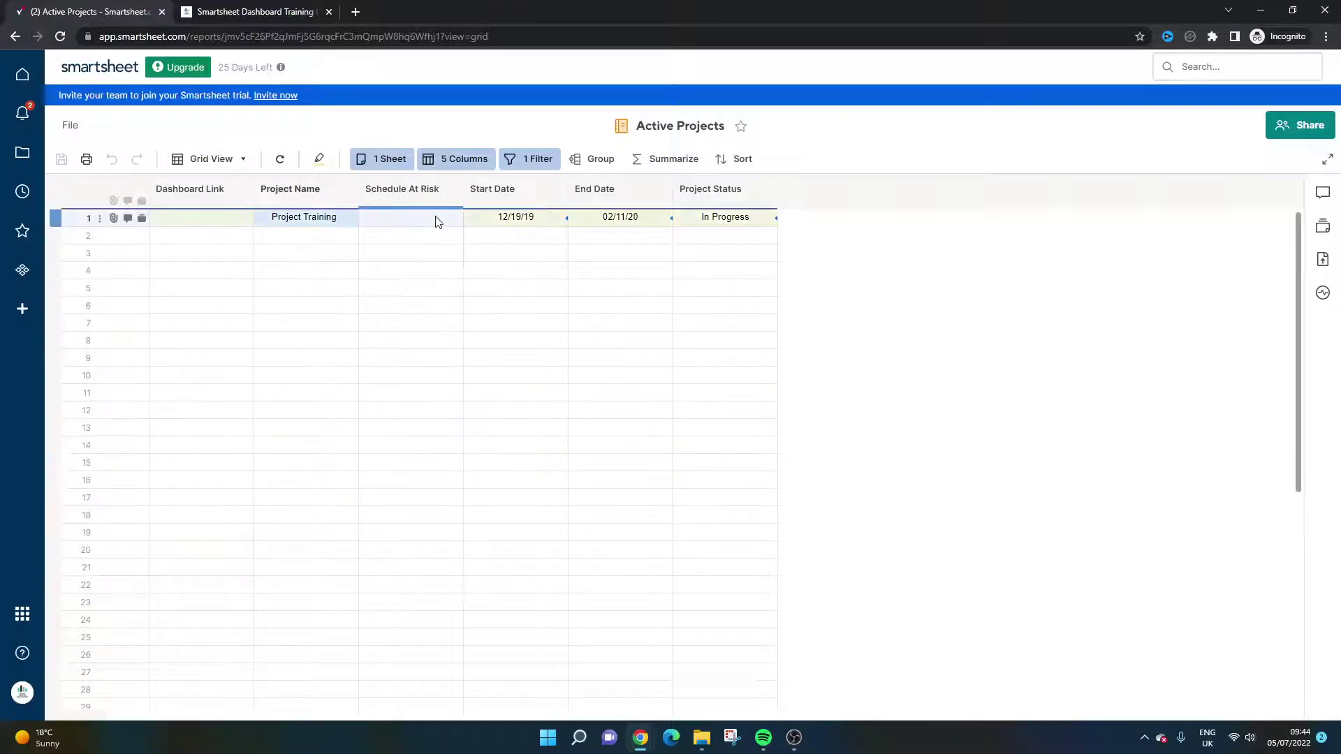
Select the Start Date and End Date columns, then return to the Portfolio Level folder.
left_click(466, 202)
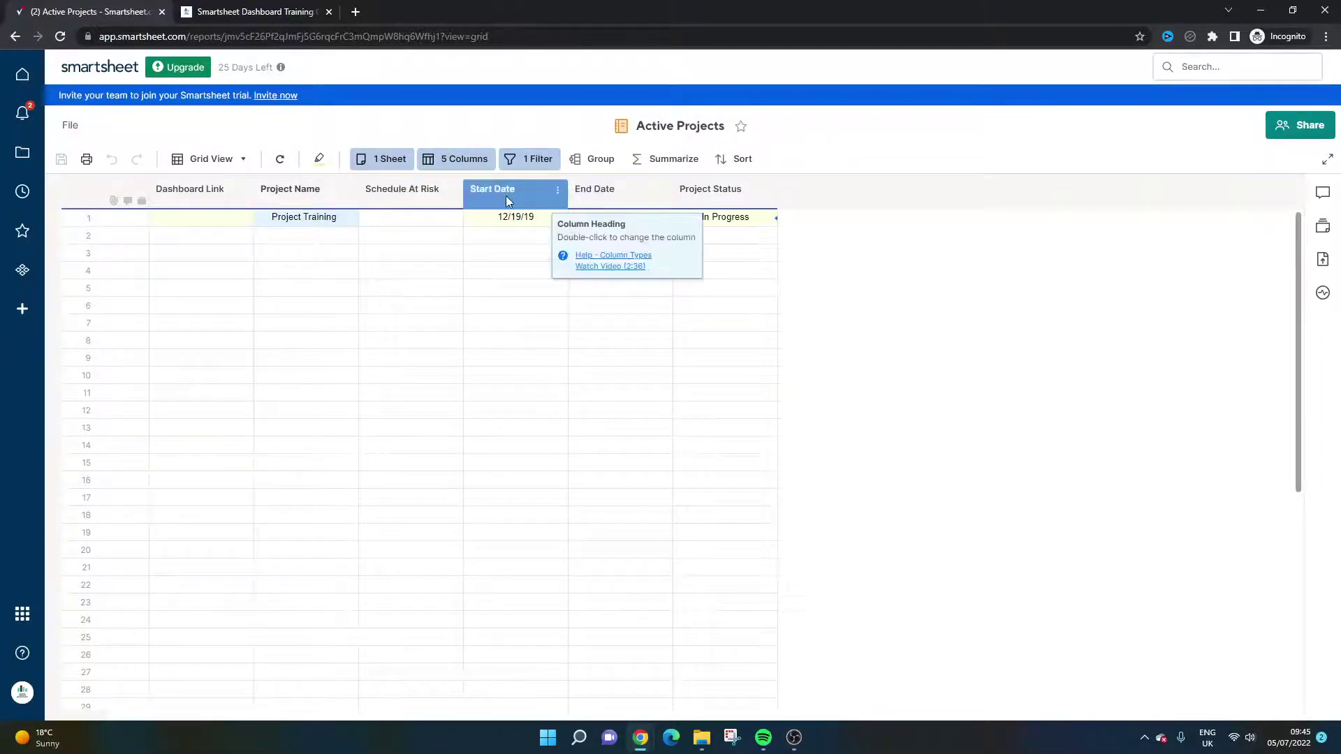
left_click(626, 202)
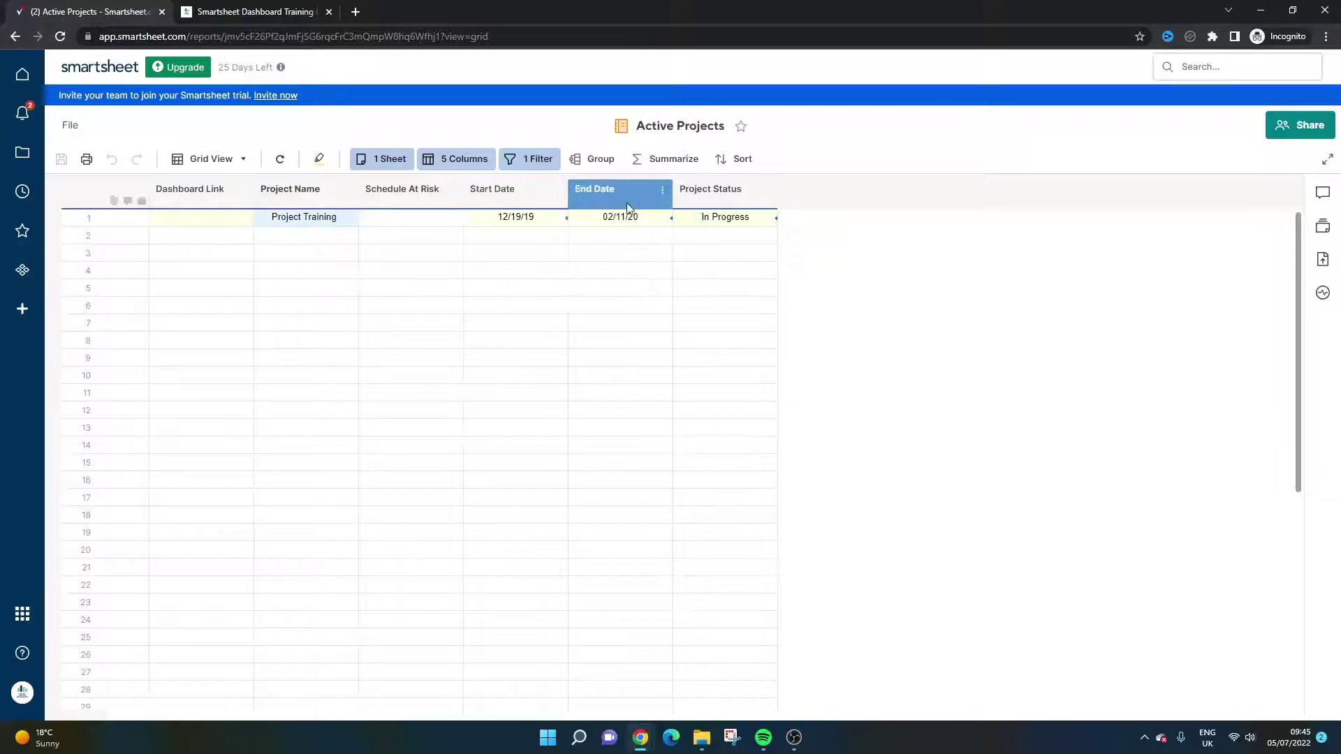
left_click(15, 36)
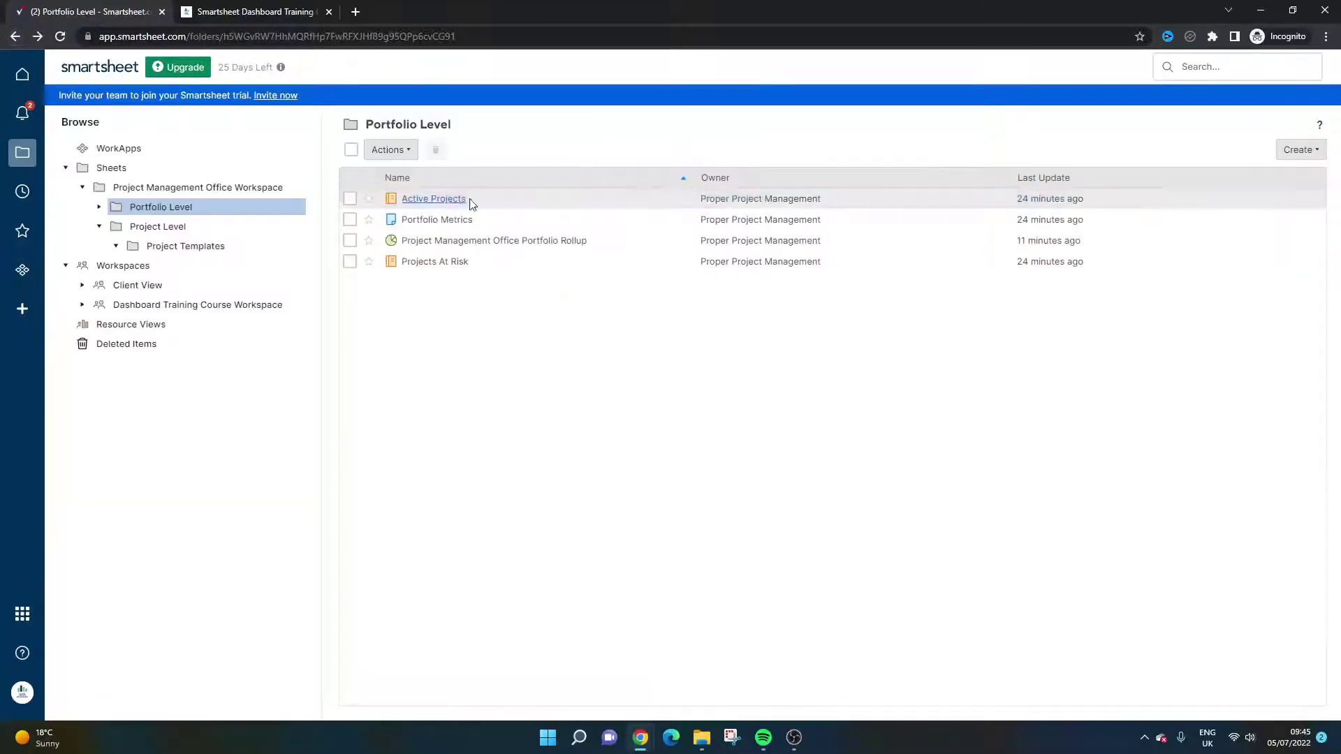
left_click(437, 220)
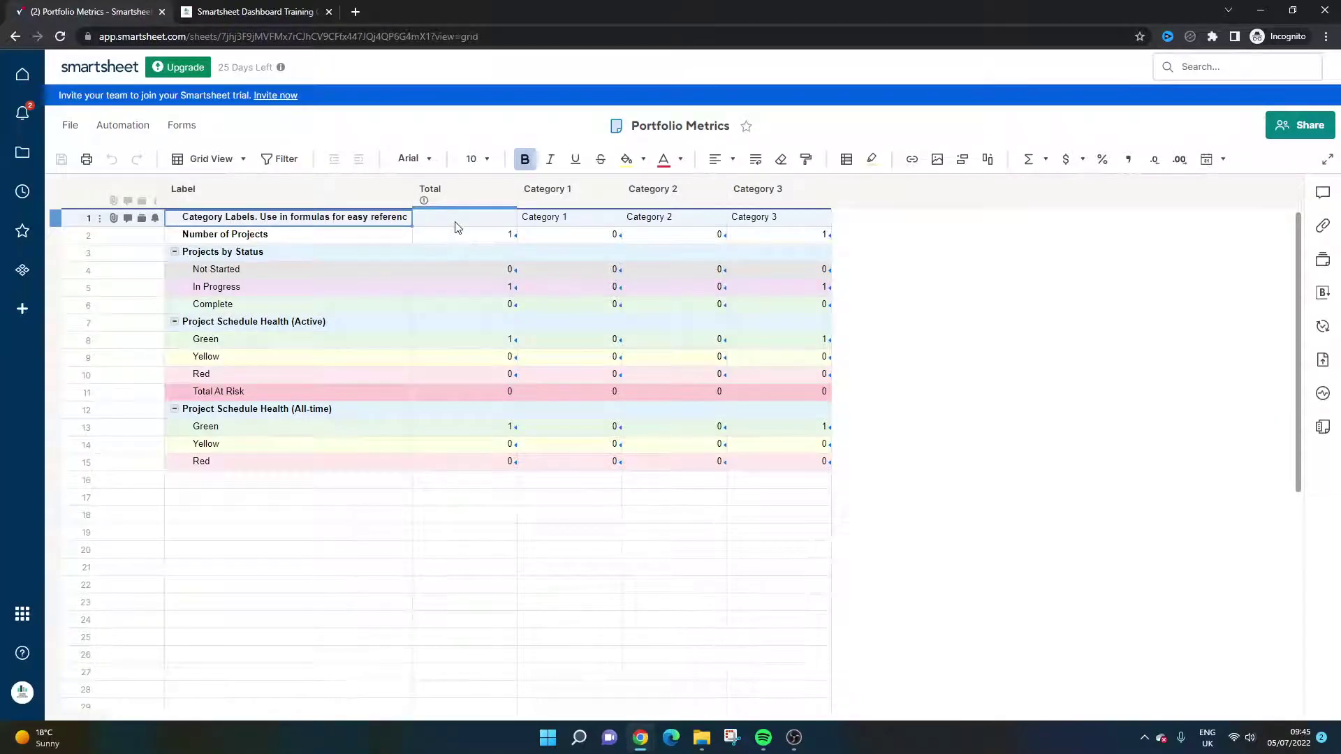
left_click(466, 237)
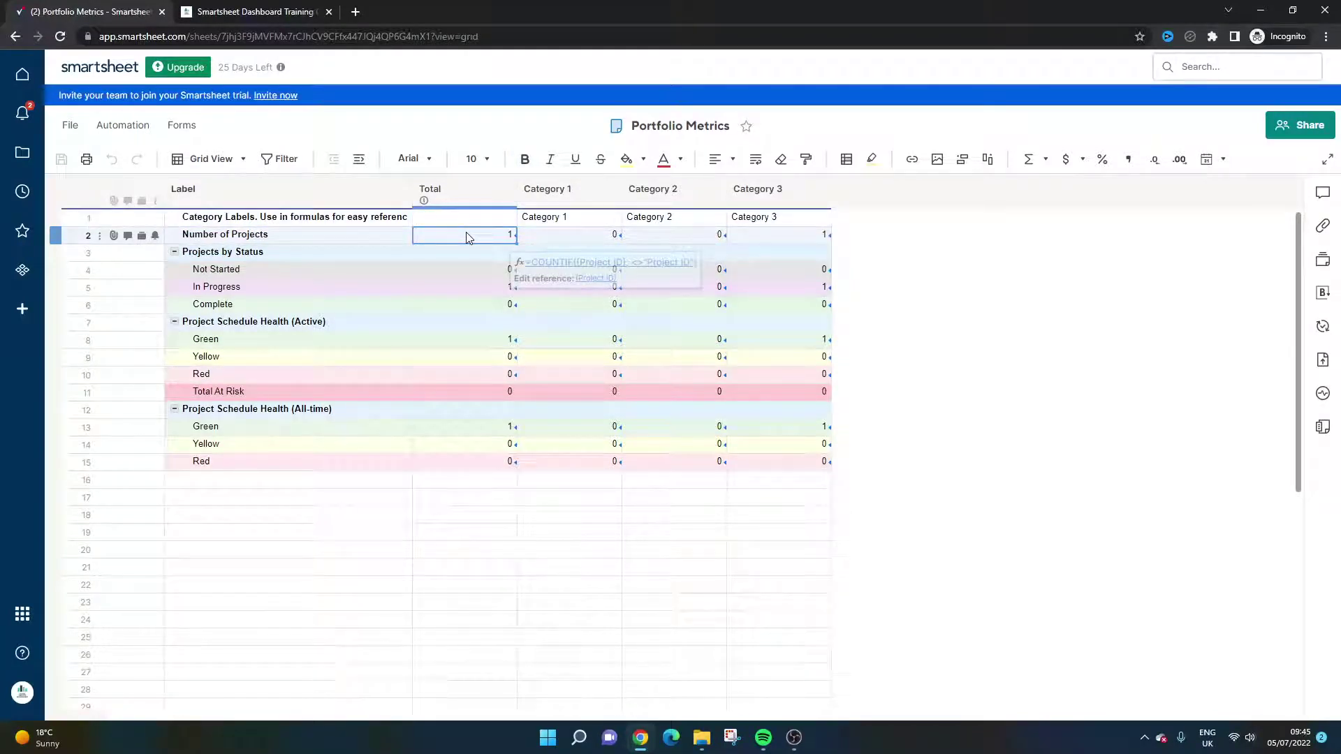
left_click(275, 256)
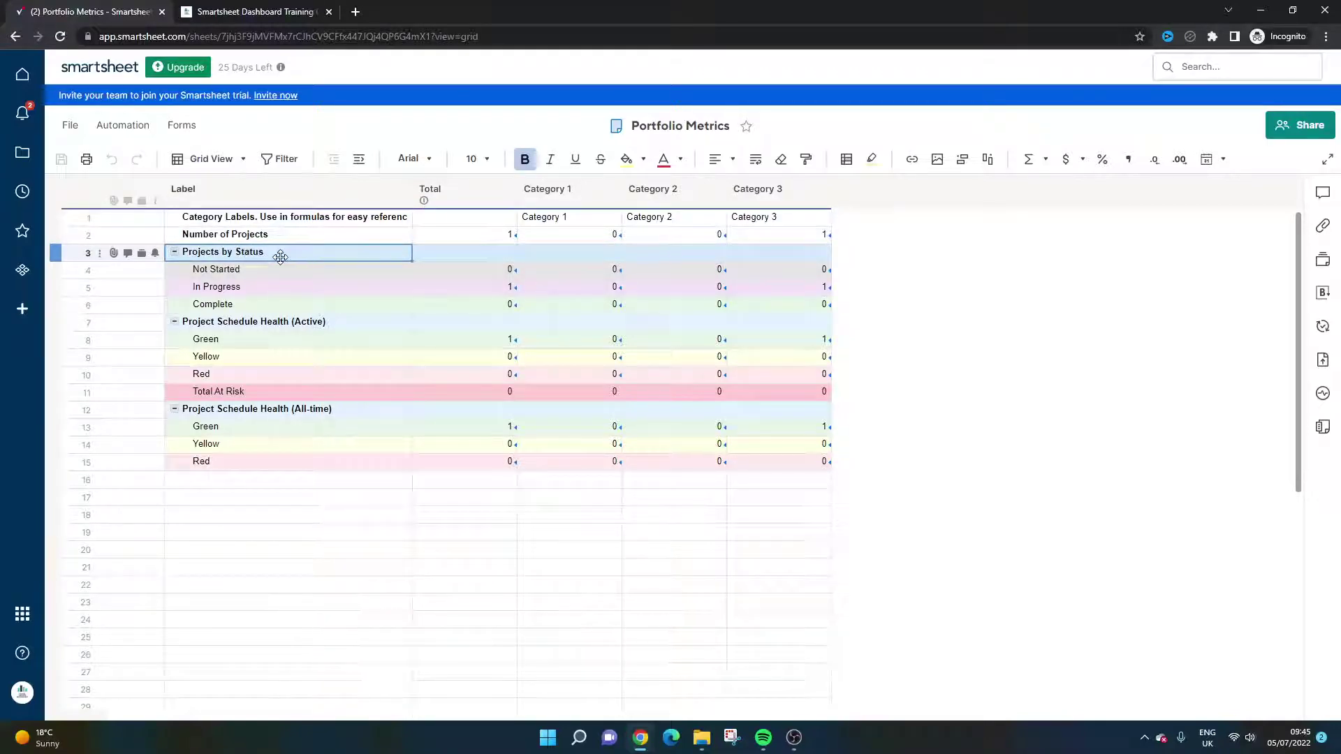
left_click(346, 326)
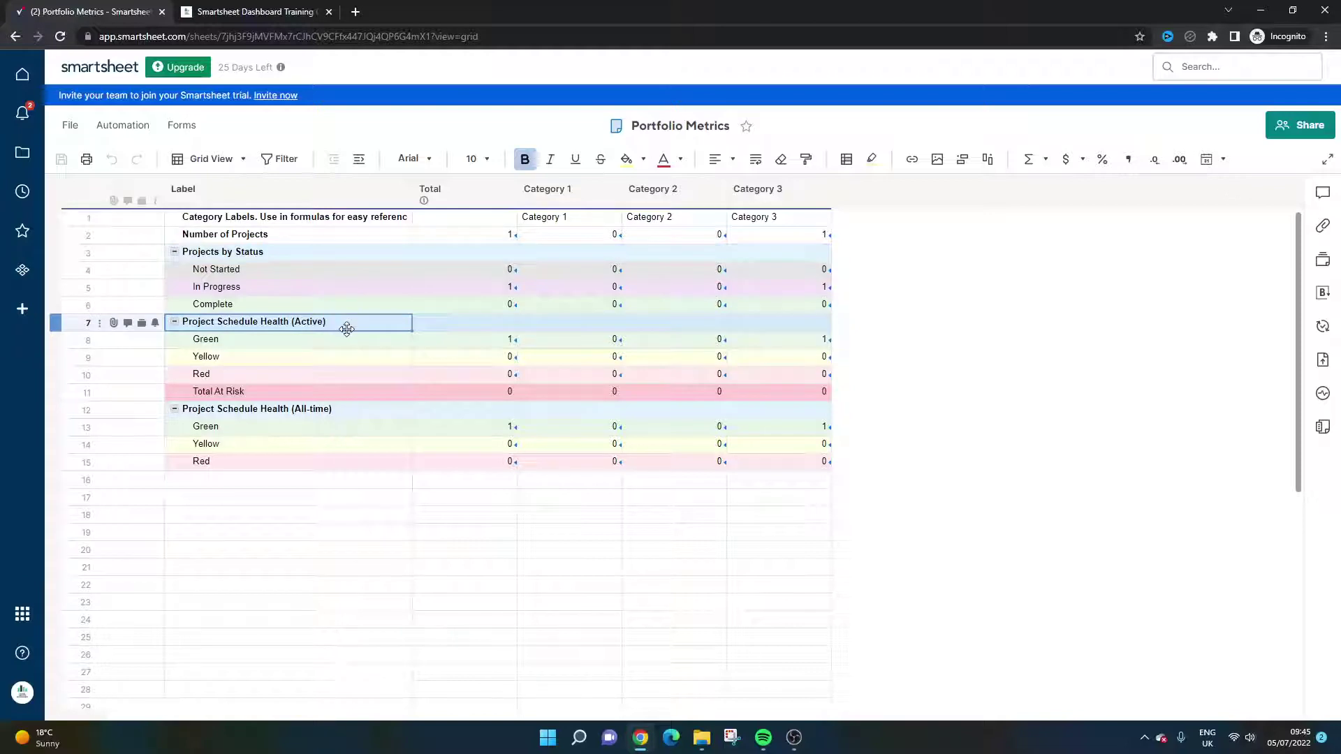
left_click(279, 412)
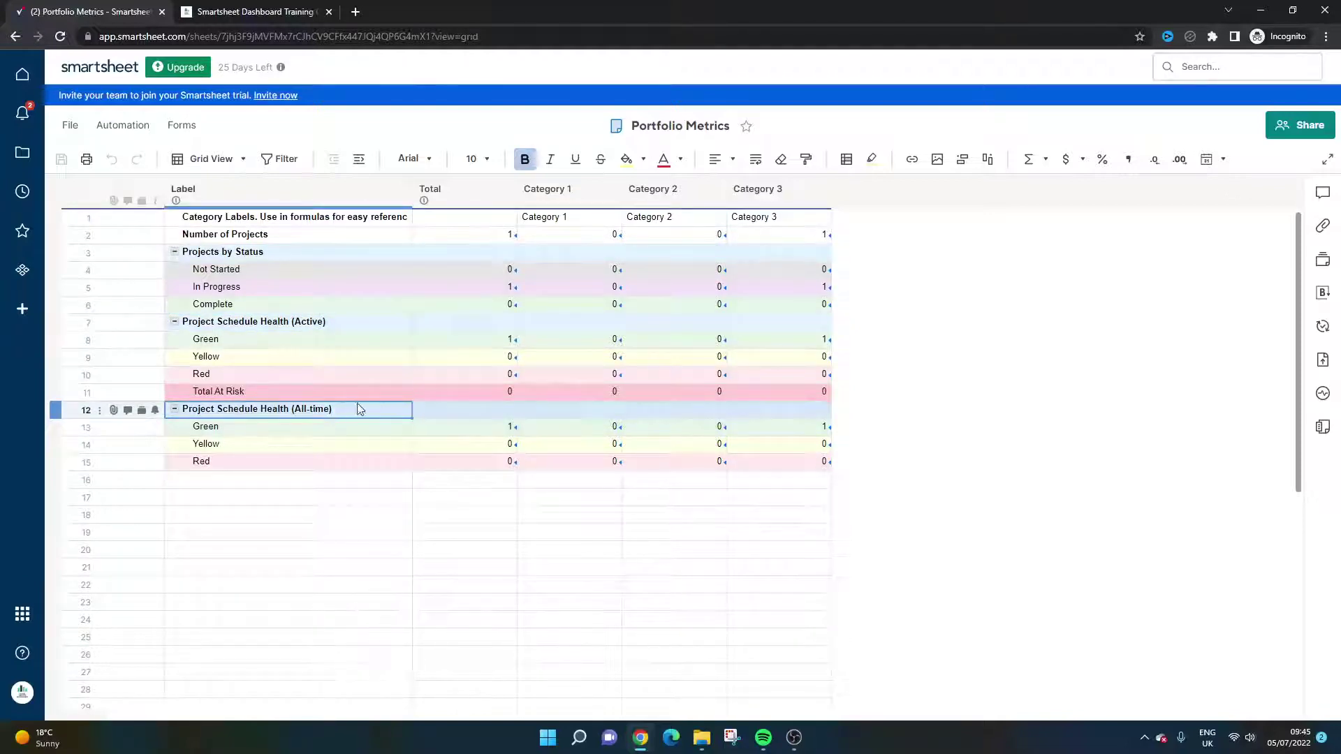
left_click(497, 286)
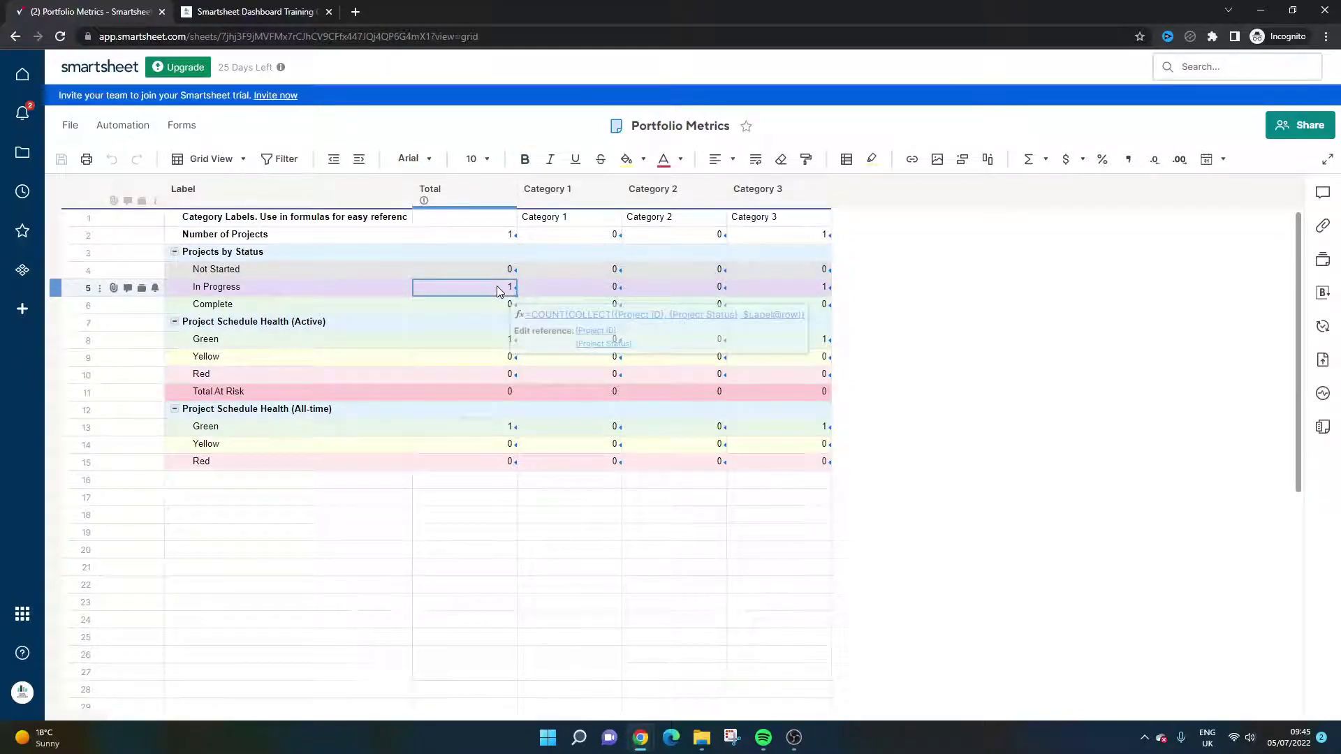
left_click(16, 36)
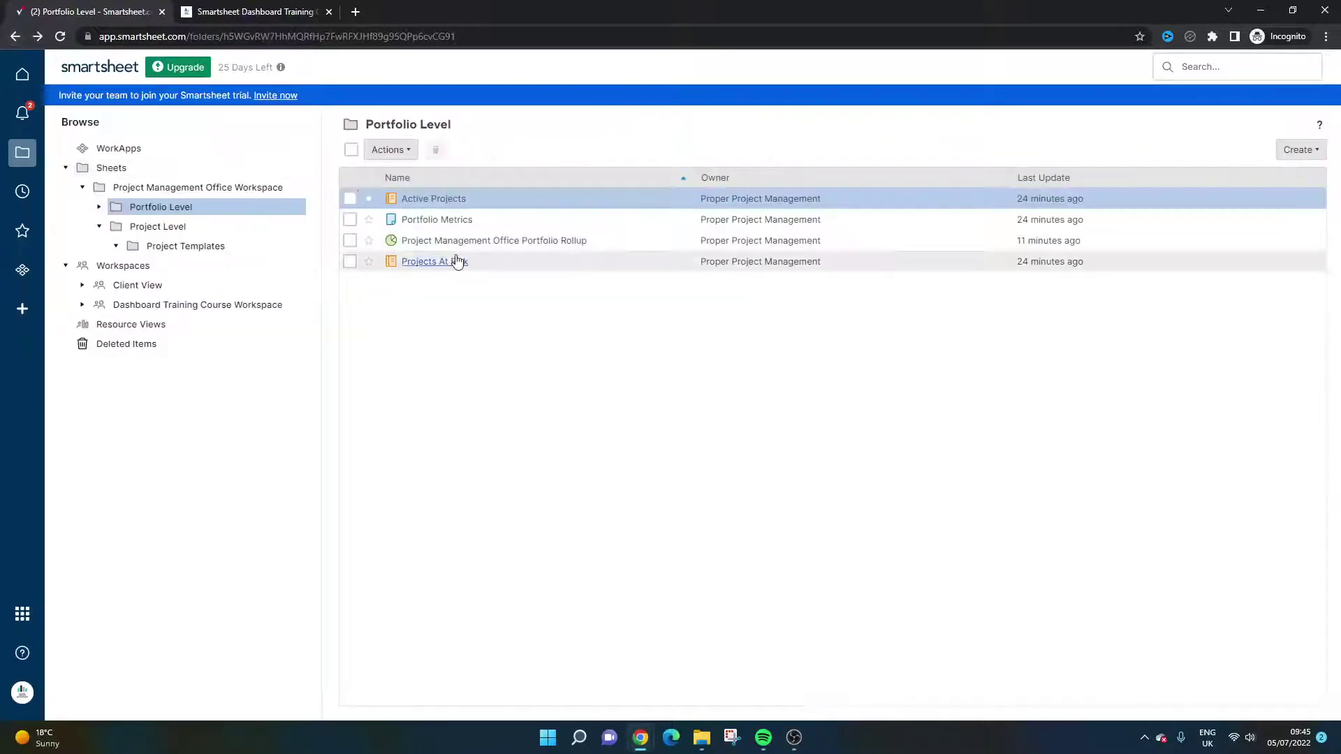
Open the Portfolio Rollup dashboard and scroll through its metrics: 1 total, 1 active, 0 at risk.
left_click(487, 243)
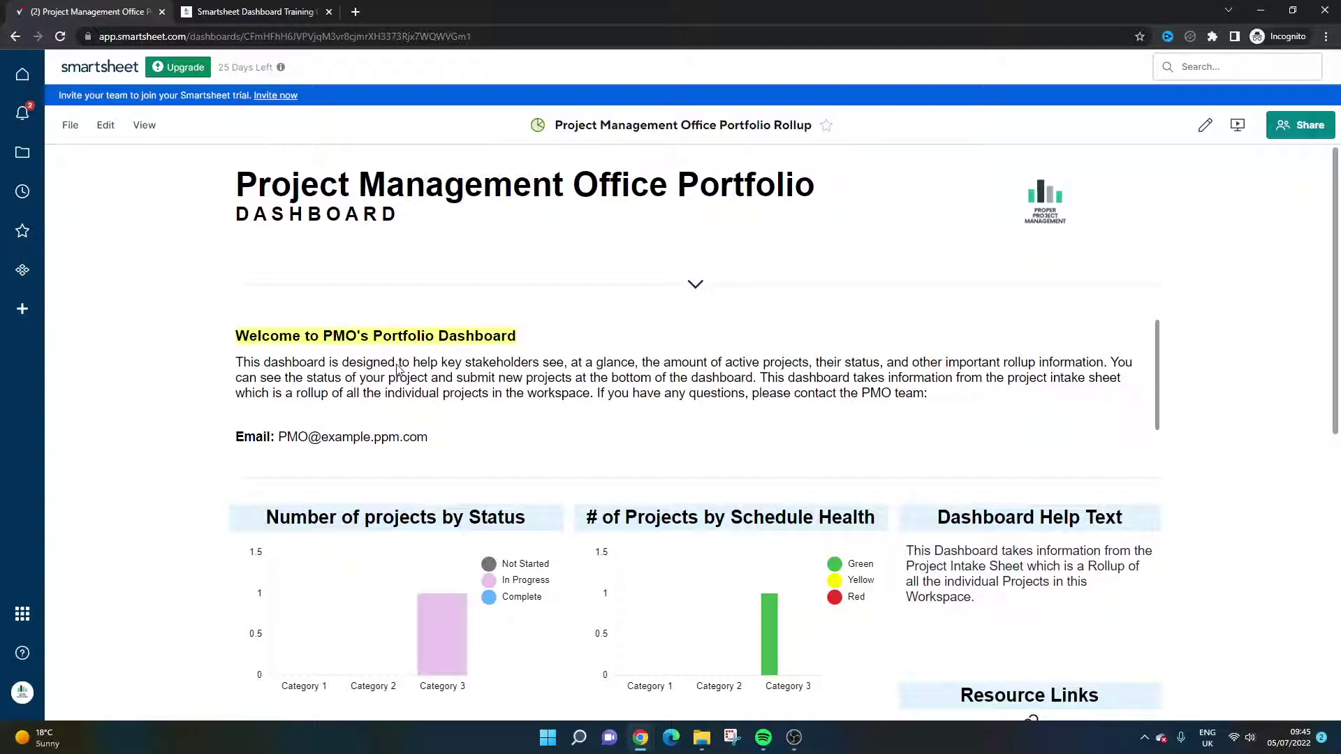
scroll(328, 418, "down", 3)
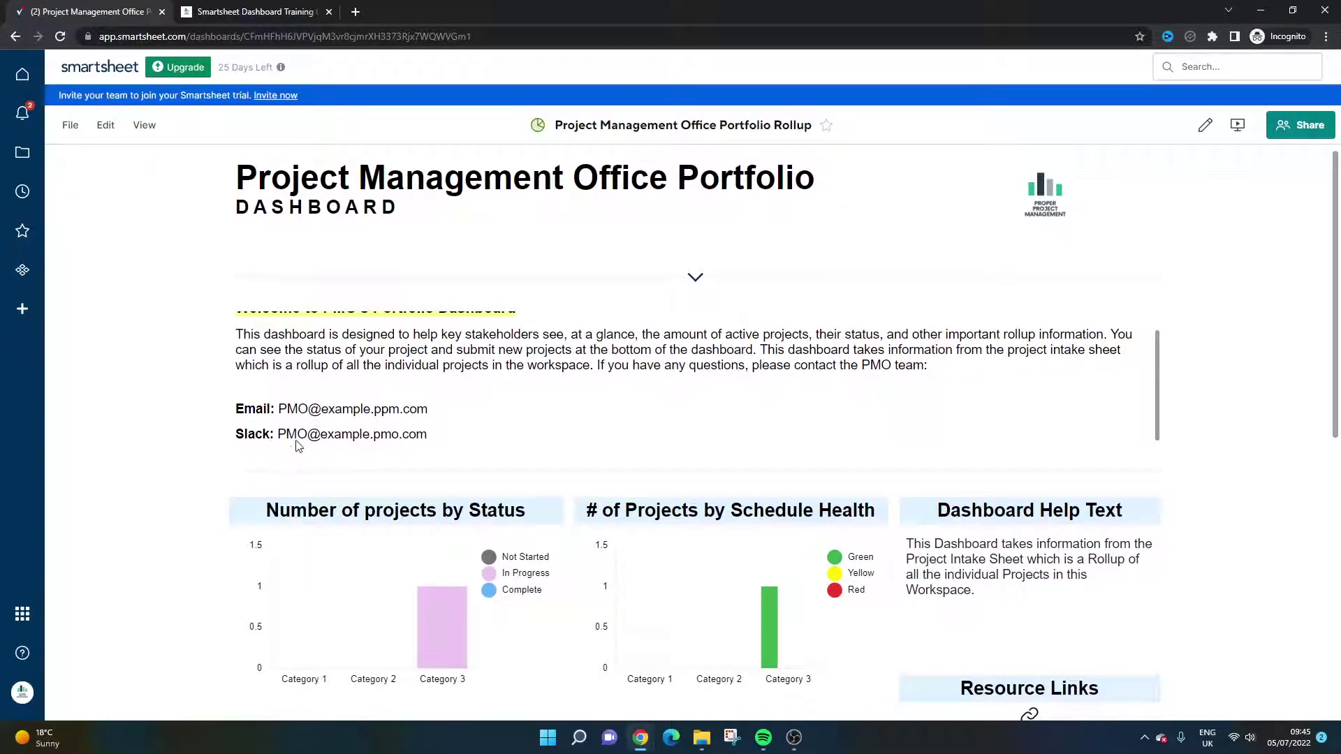
scroll(394, 395, "up", 3)
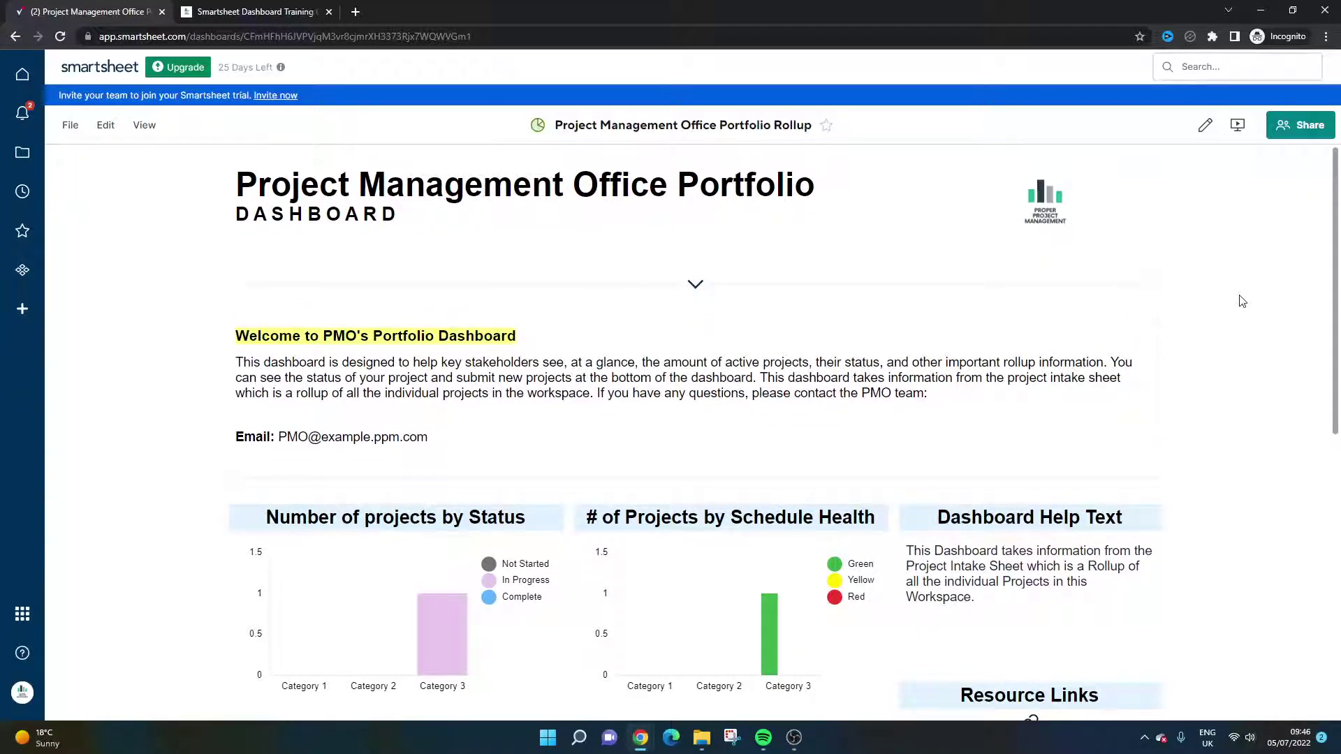
scroll(1242, 300, "down", 4)
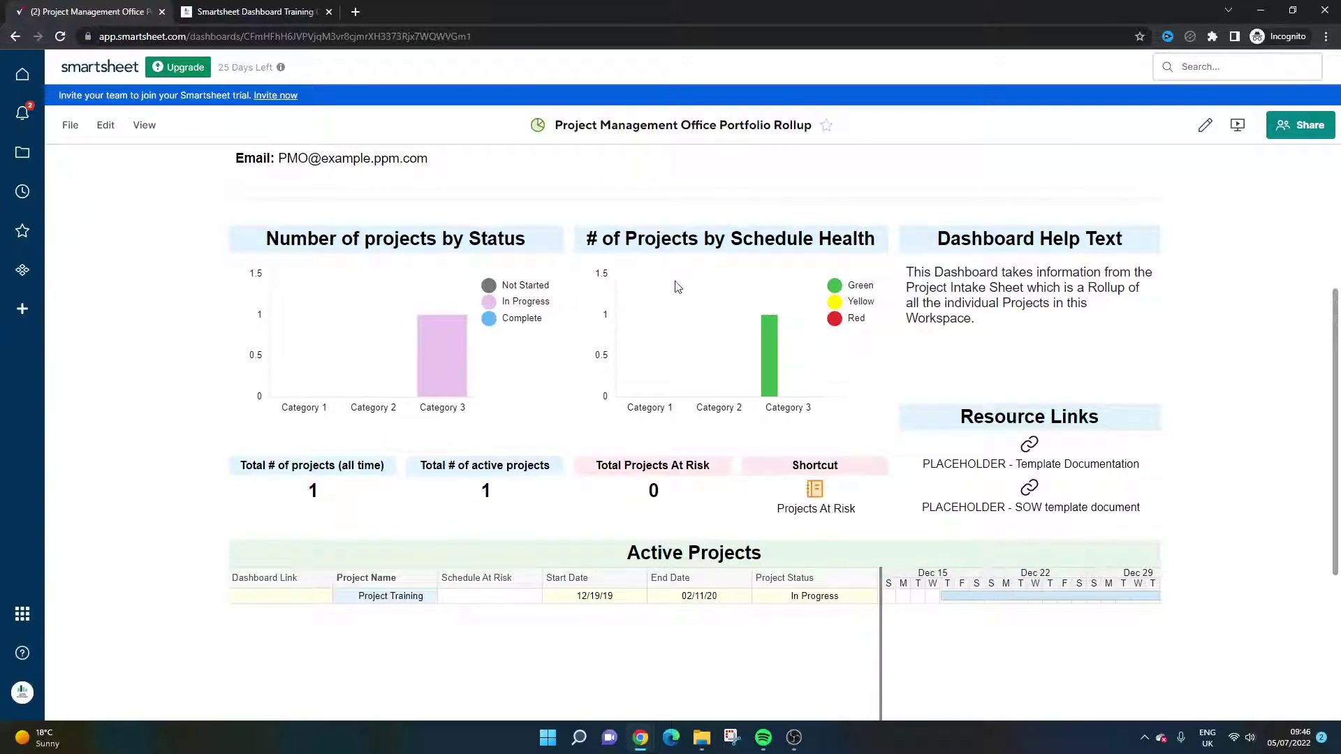
Enter dashboard edit mode, look through the Add Widget list, and close it without adding anything.
left_click(1205, 125)
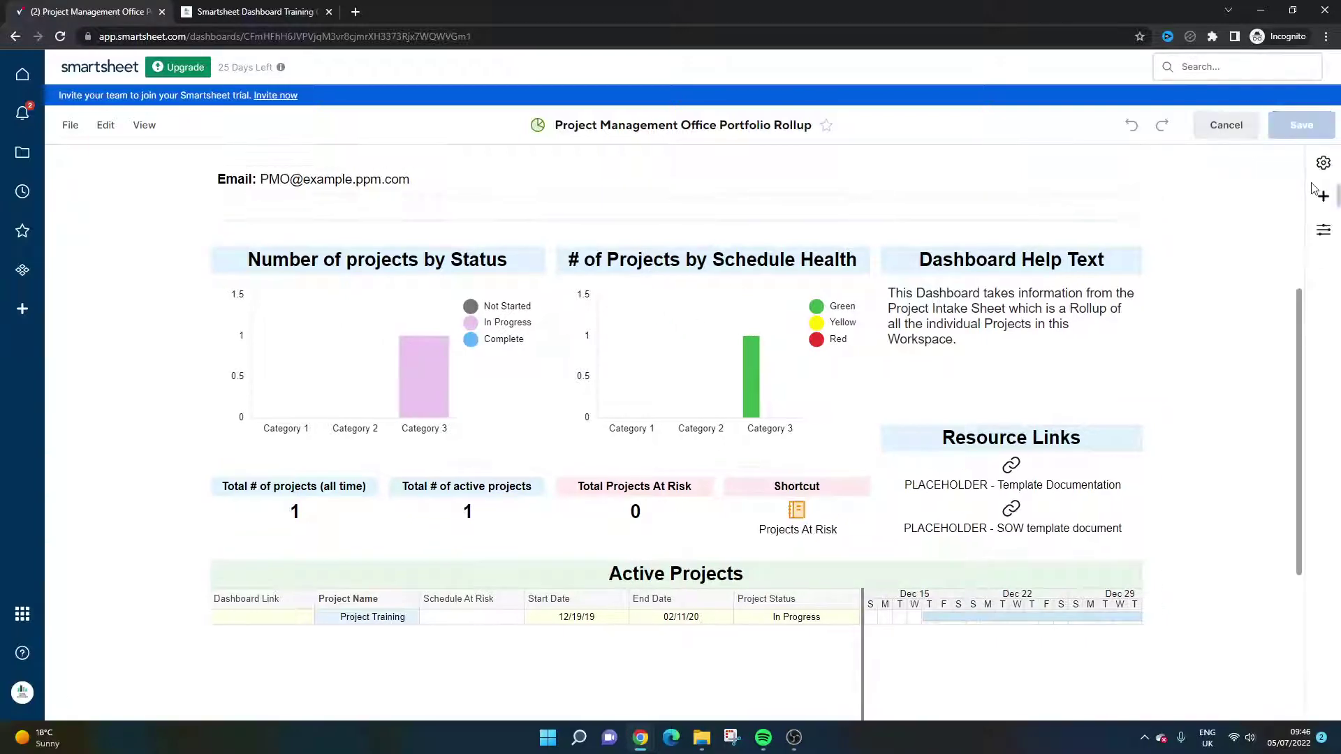
left_click(1323, 197)
scroll(670, 281, "up", 4)
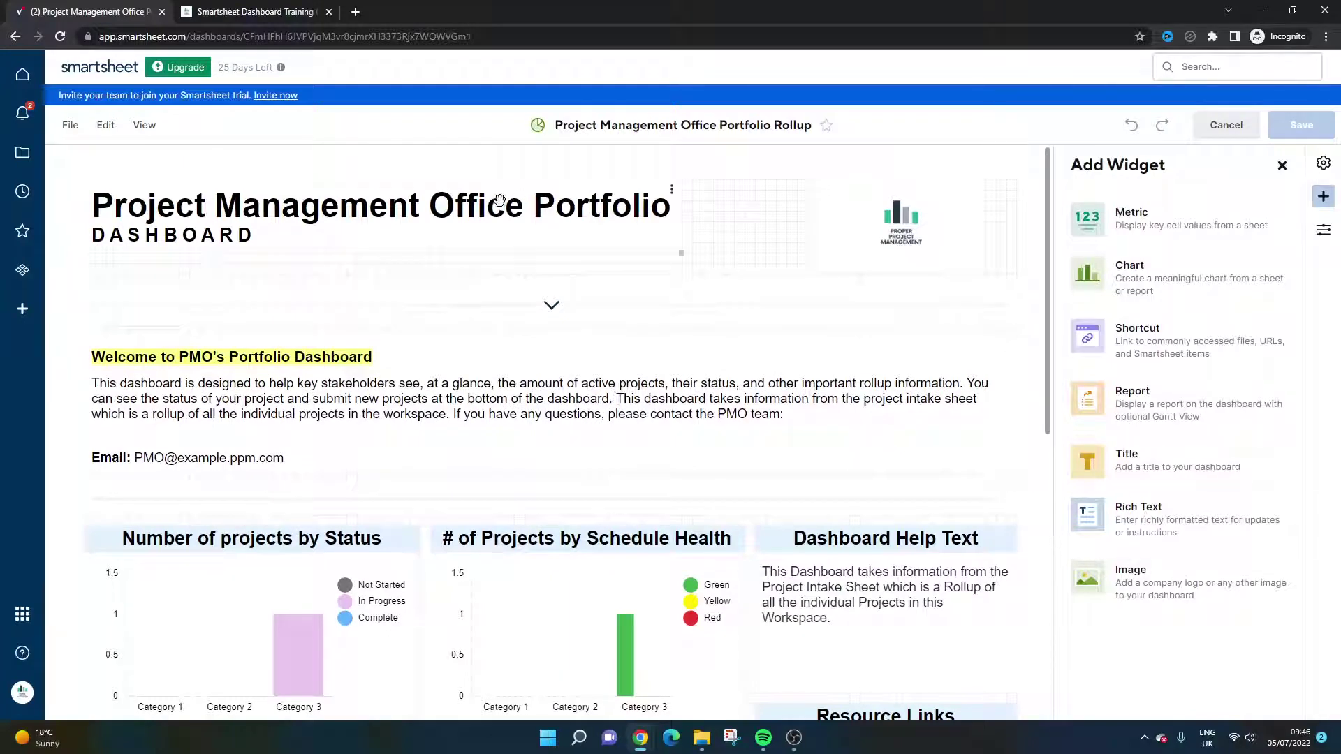
scroll(527, 206, "down", 4)
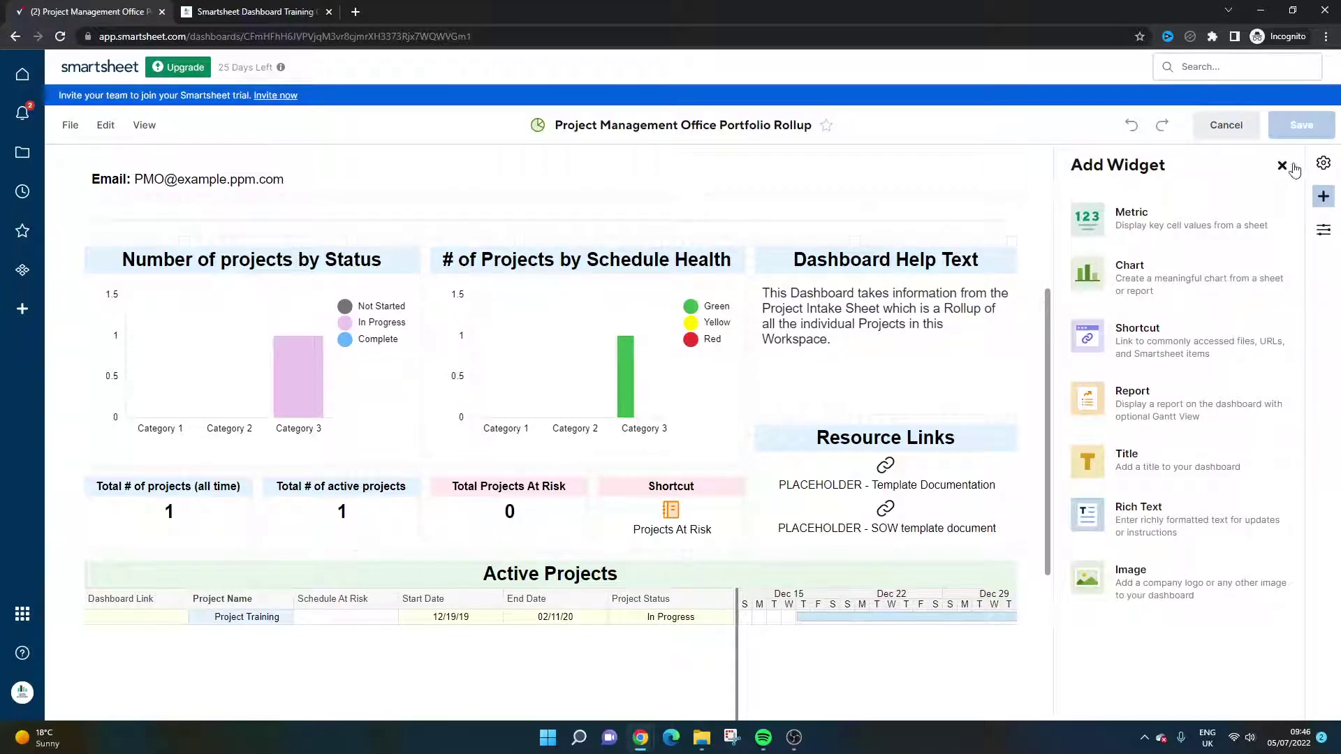
left_click(1282, 166)
Scroll through the dashboard once more, then go back to the Portfolio Level folder.
scroll(912, 268, "down", 2)
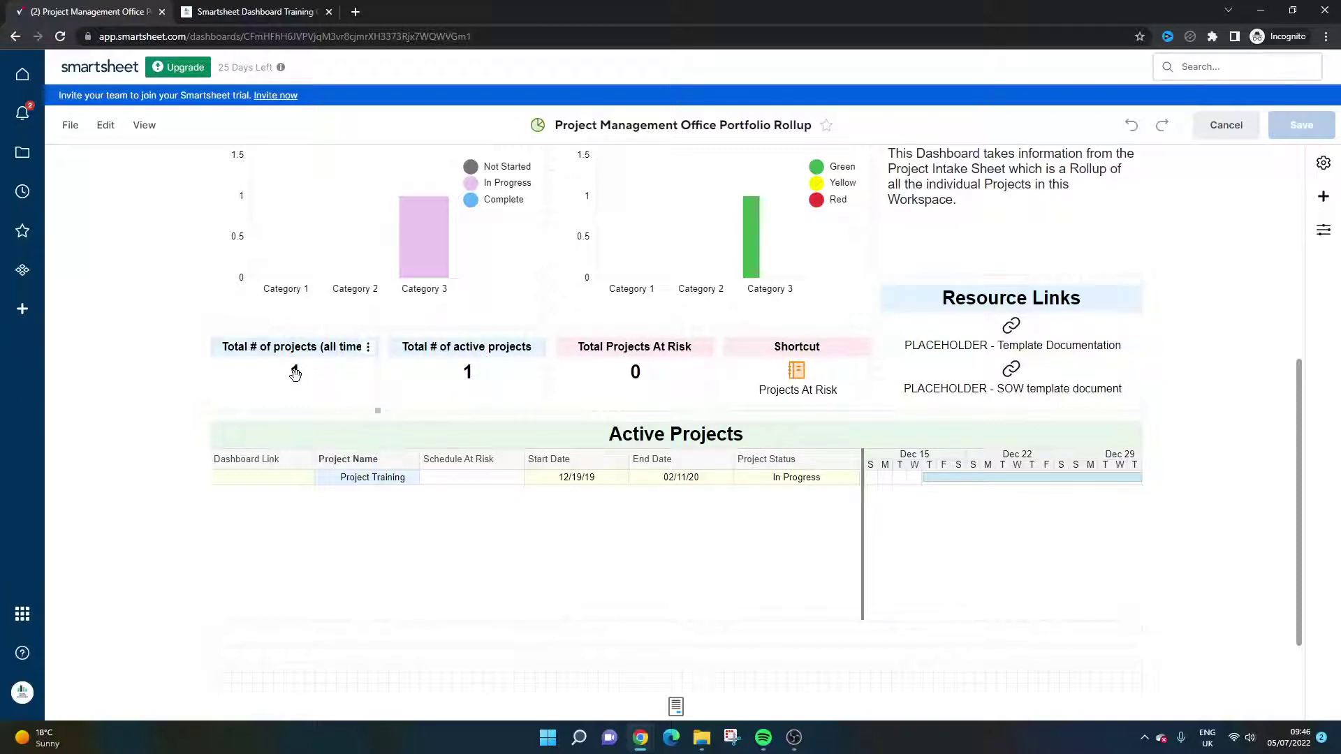
scroll(438, 368, "down", 2)
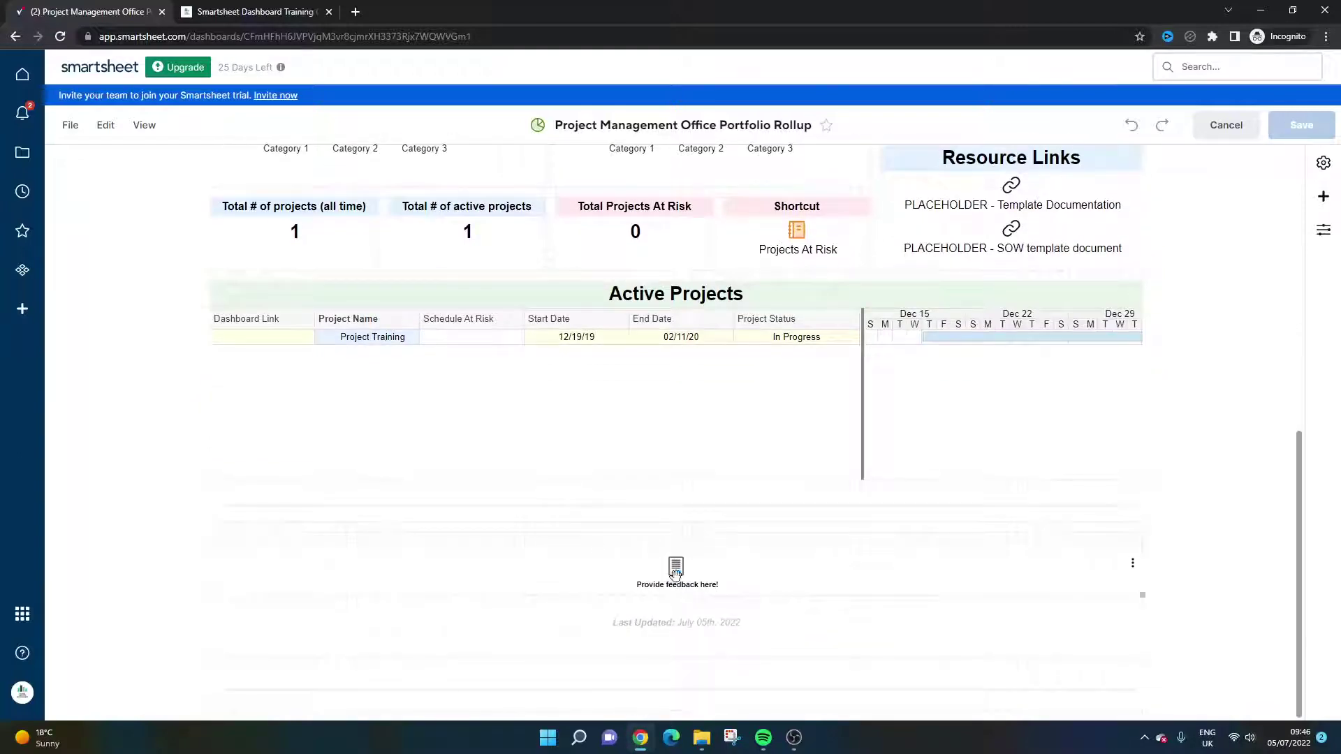
scroll(717, 501, "up", 8)
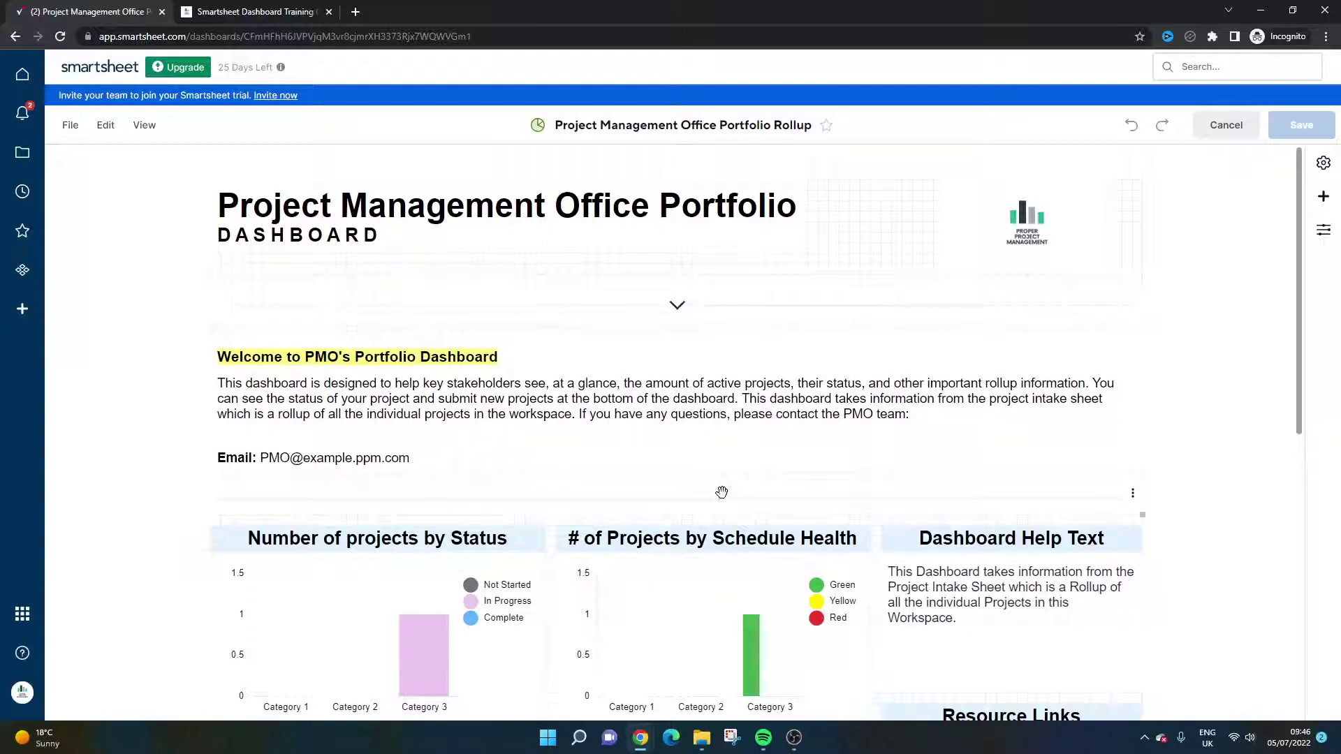
left_click(15, 36)
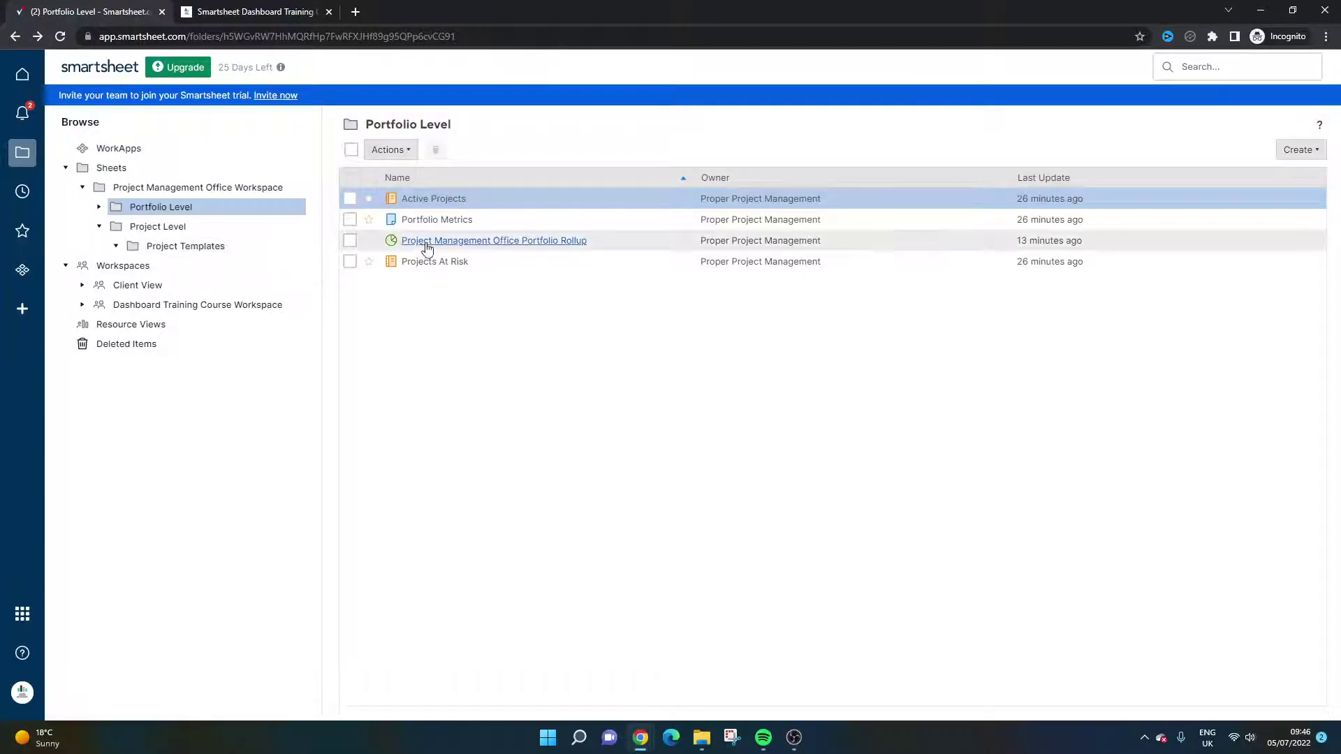
Browse Project Level, Project Templates and Portfolio Level, ending on the Project Management Office Workspace listing.
left_click(186, 228)
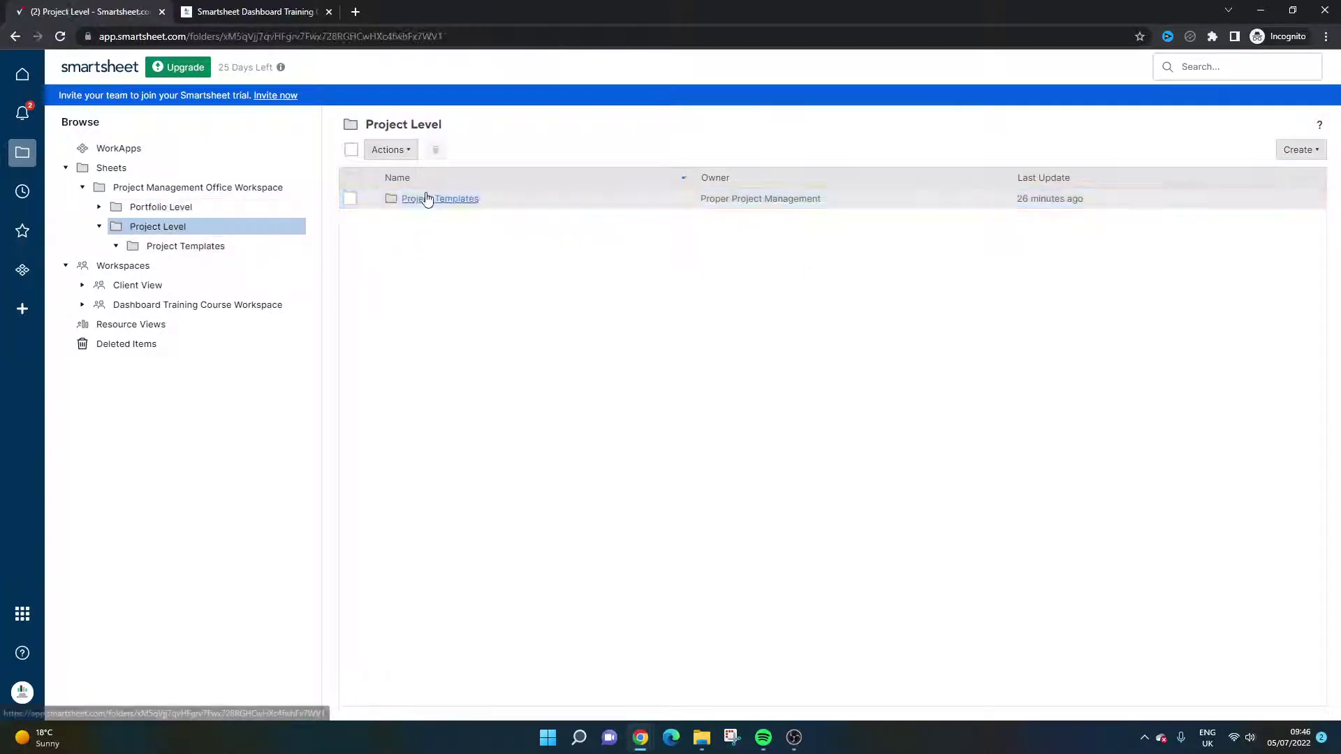
left_click(425, 198)
left_click(260, 208)
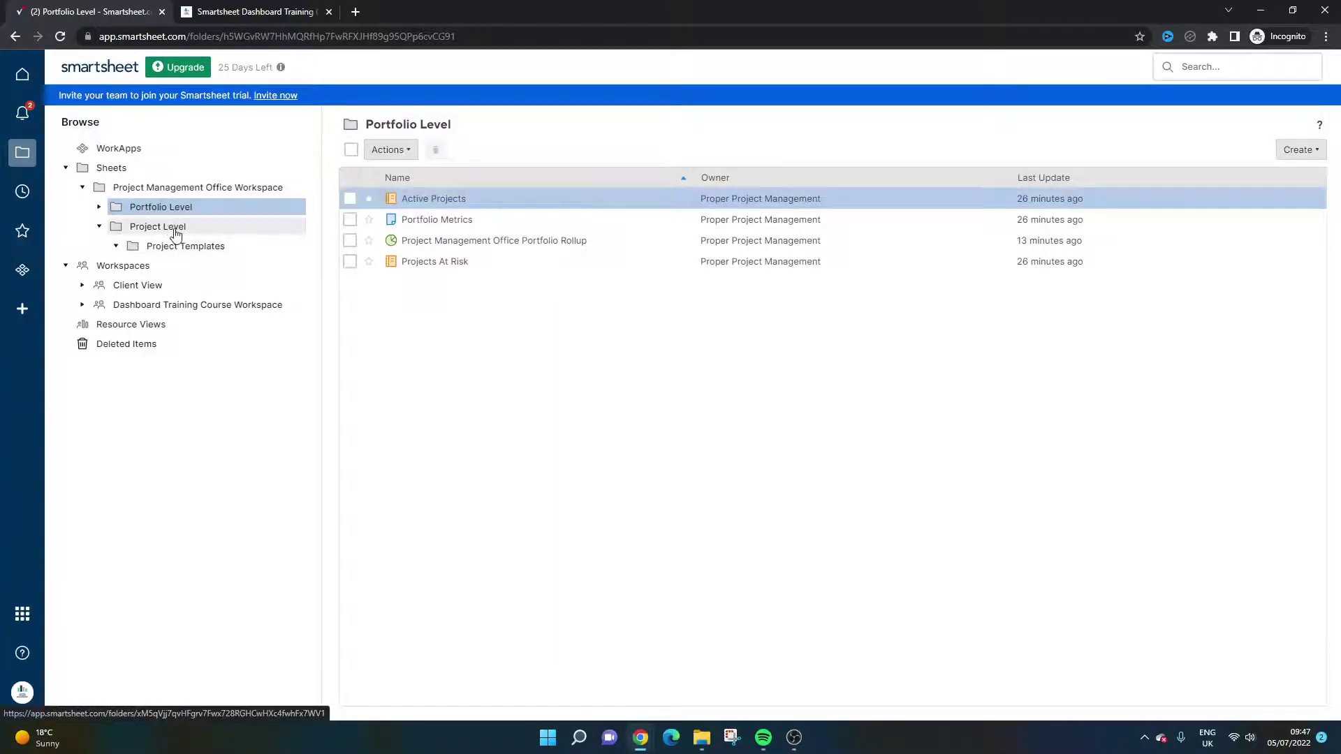
left_click(152, 193)
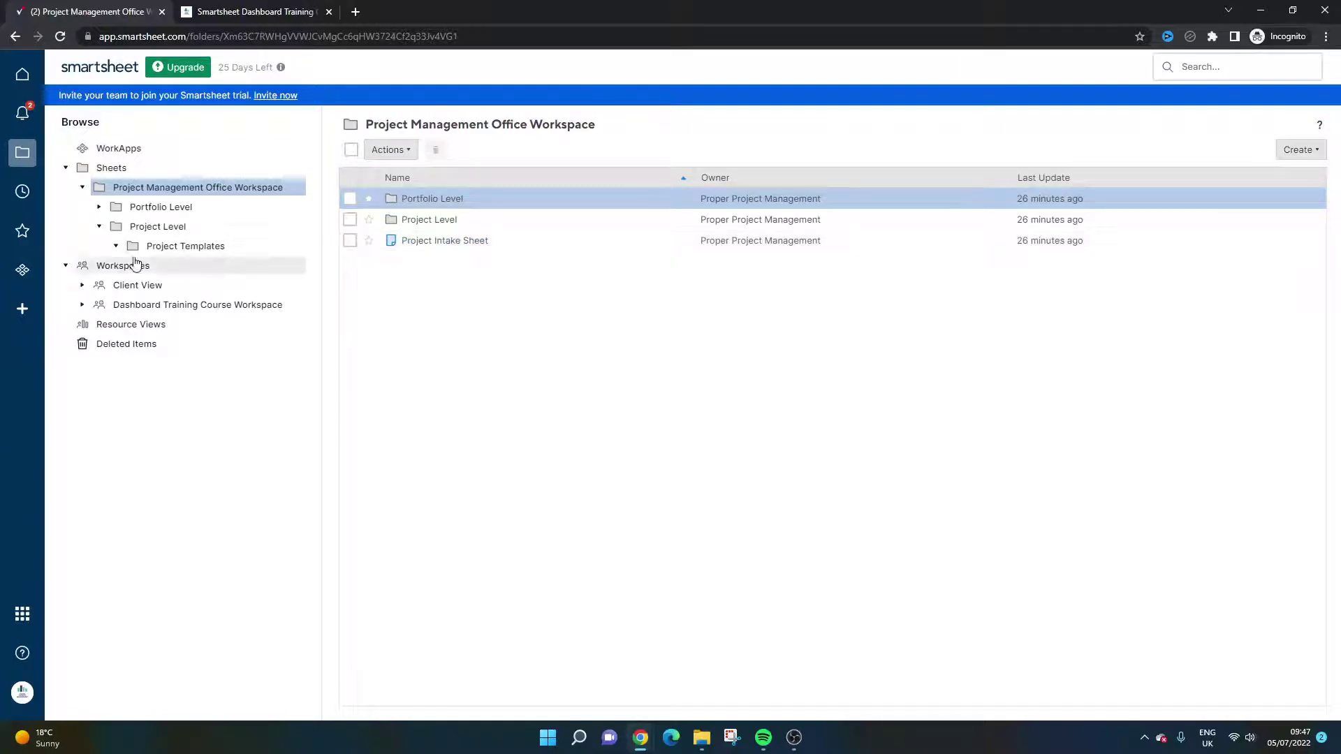
Open the Project Intake Sheet, review its attached forms, and close the forms overview.
left_click(440, 239)
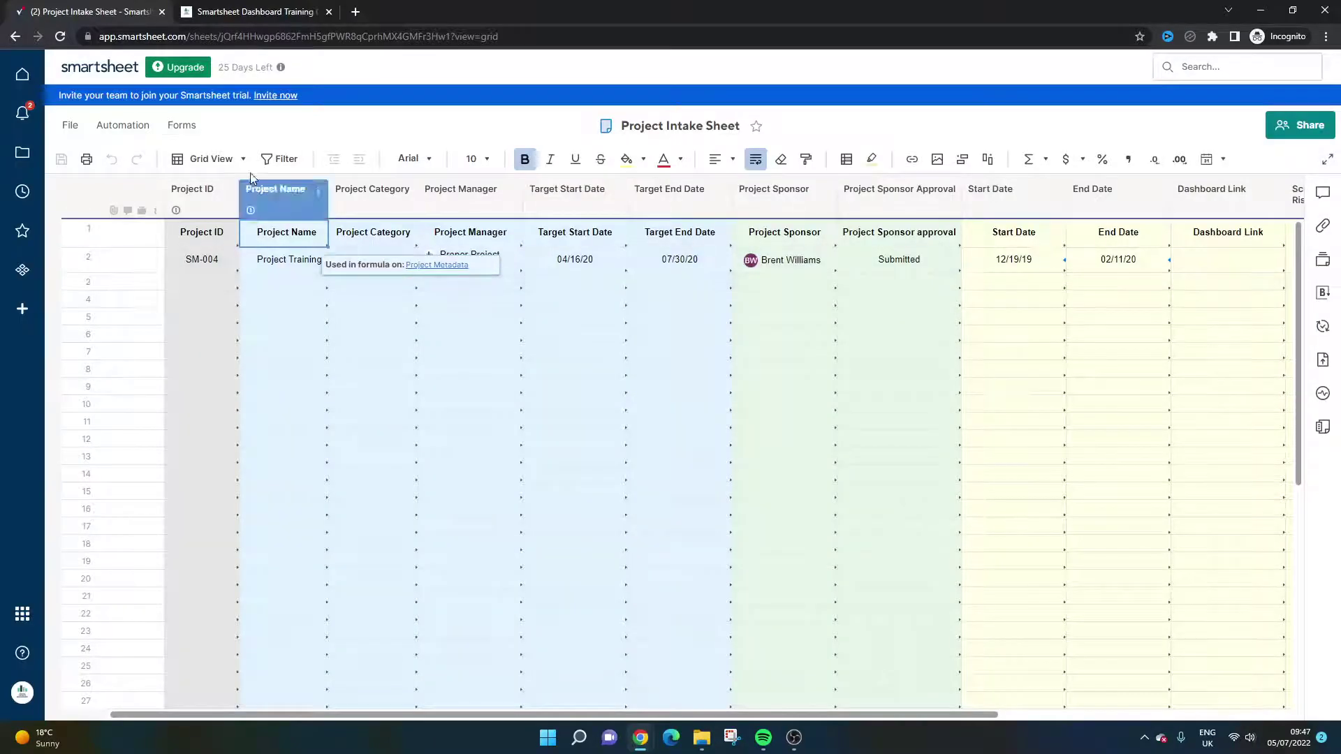
left_click(182, 125)
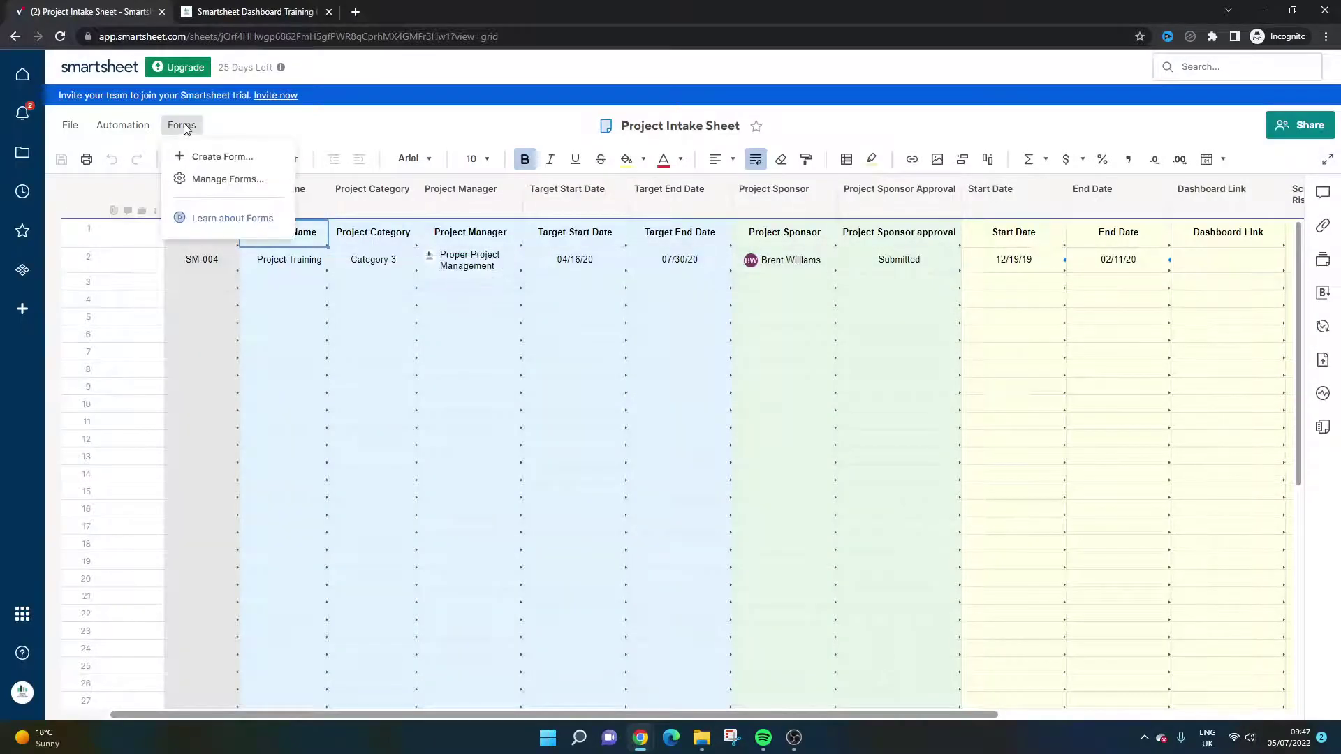
left_click(240, 179)
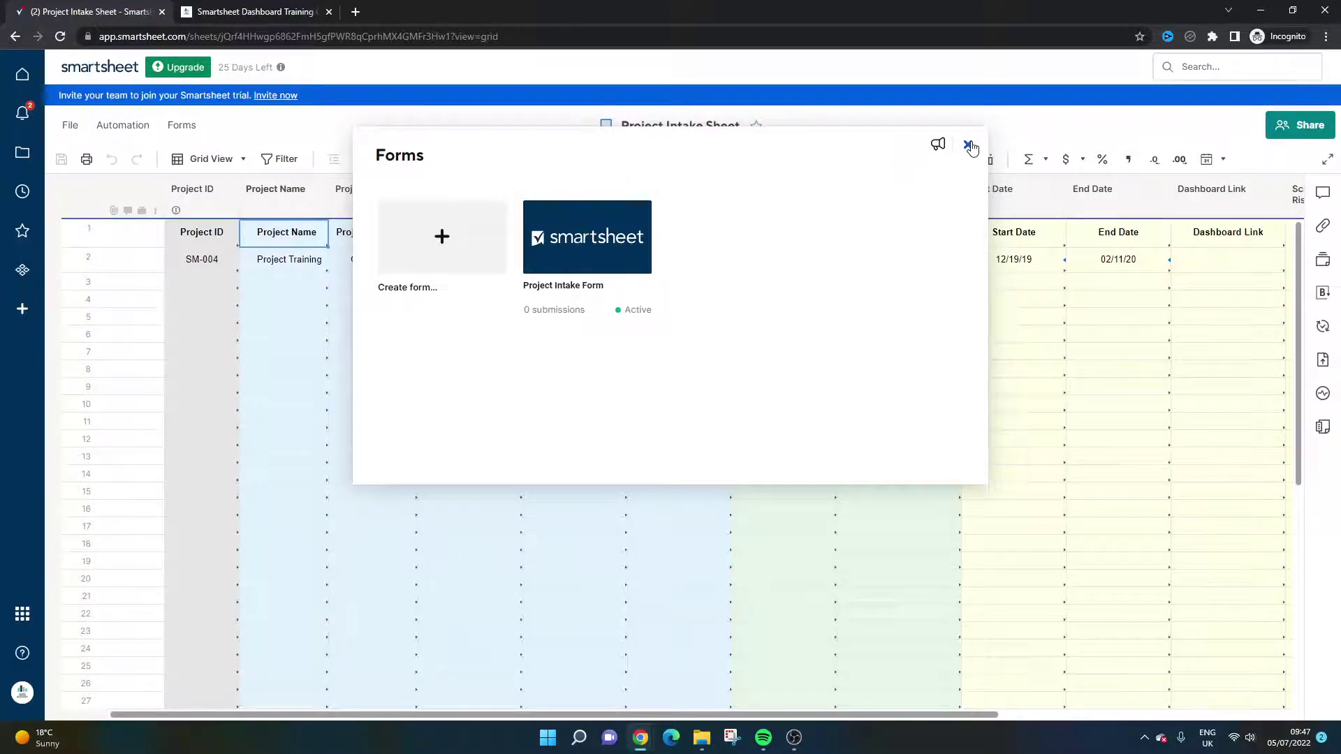
left_click(967, 145)
Check formula references for Project ID and Project Name, then step through row 2 back to SM-004.
left_click(215, 278)
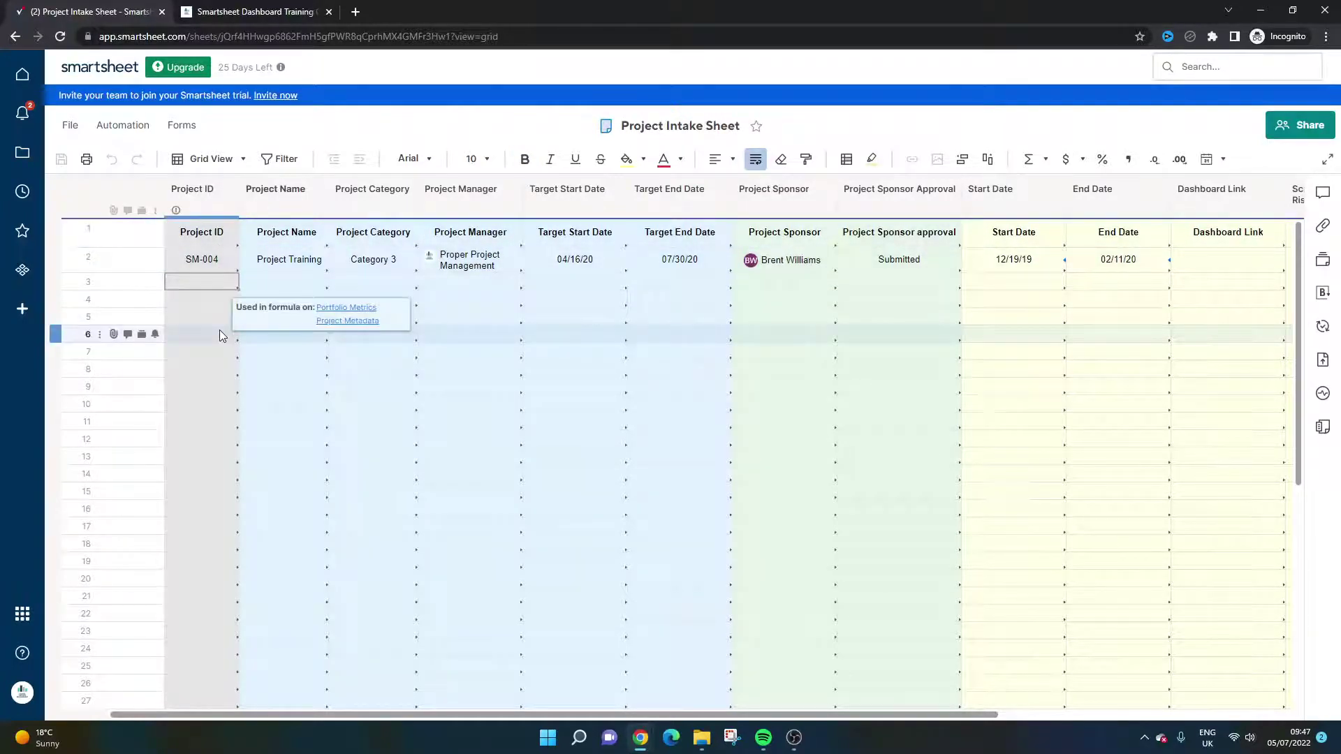
left_click(287, 253)
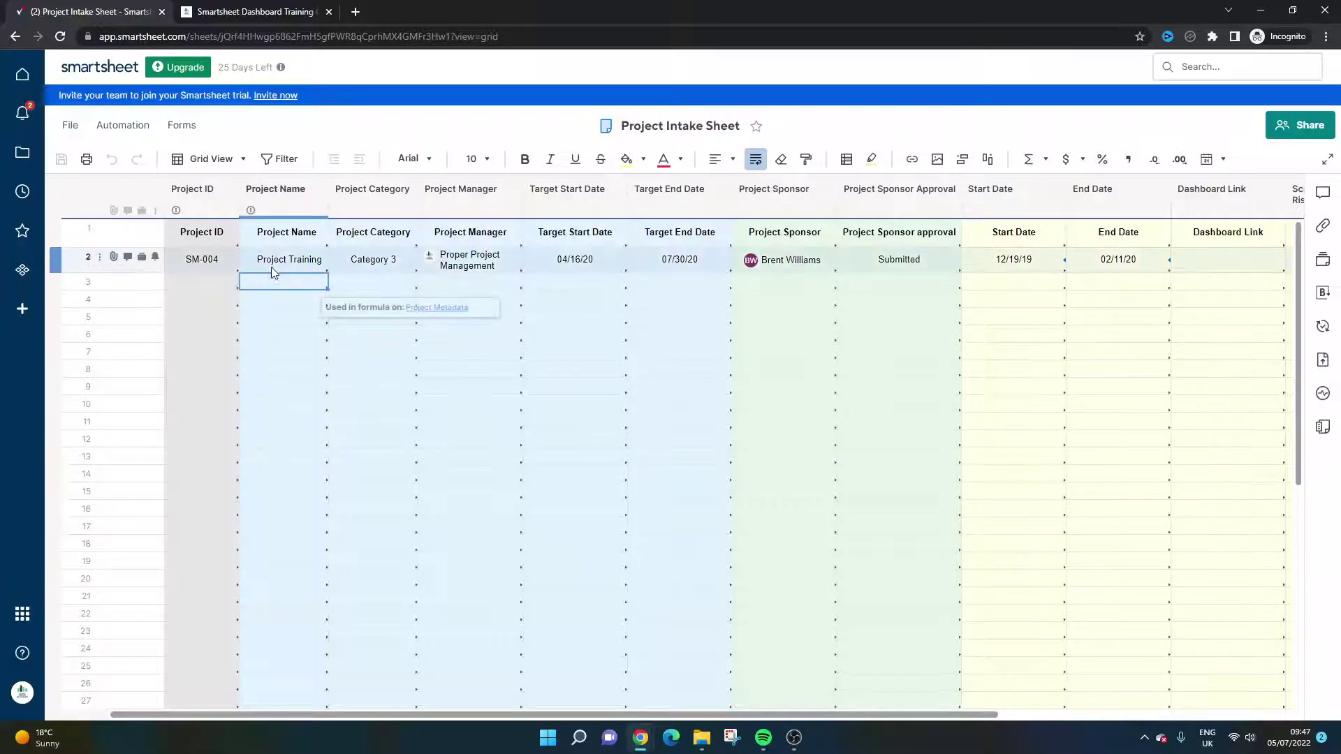
key("Right")
key("Right")
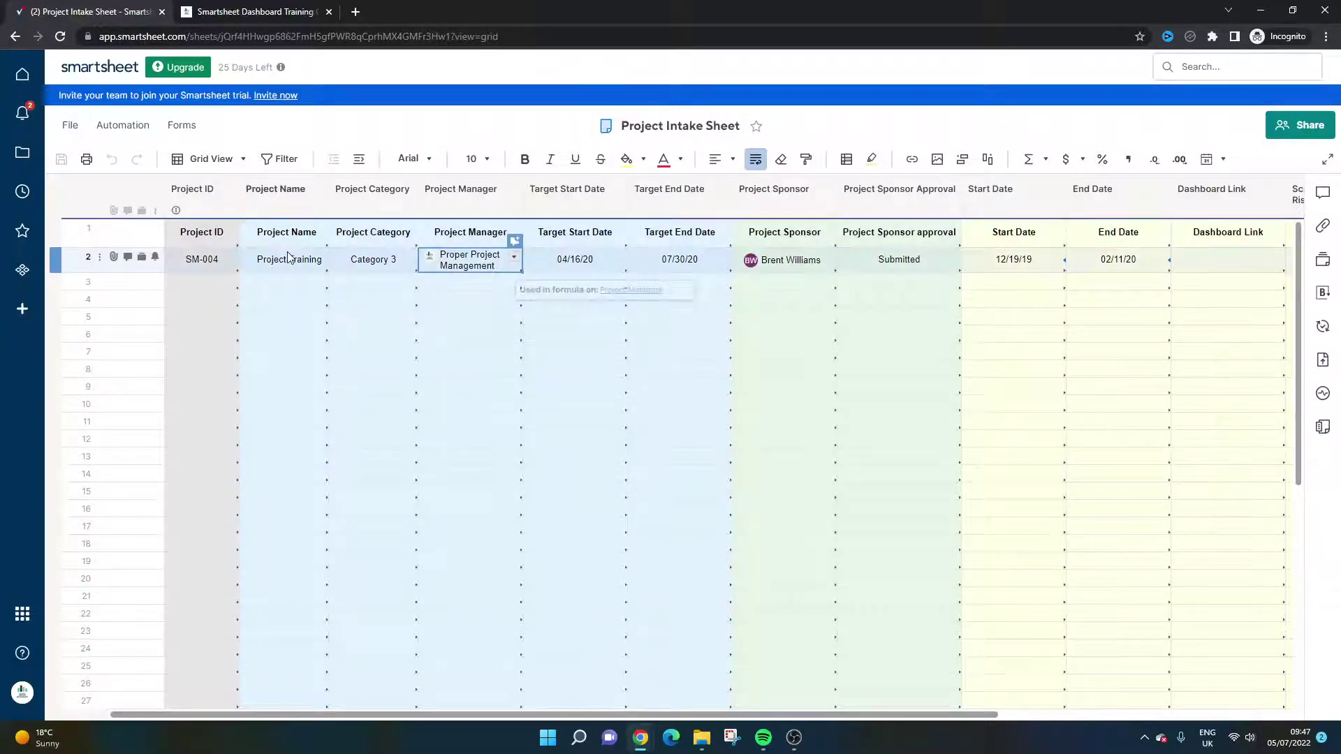
key("Right")
key("Right")
key("Right")
key("Right")
key("Right")
key("Right")
key("Right")
key("Right")
key("Right")
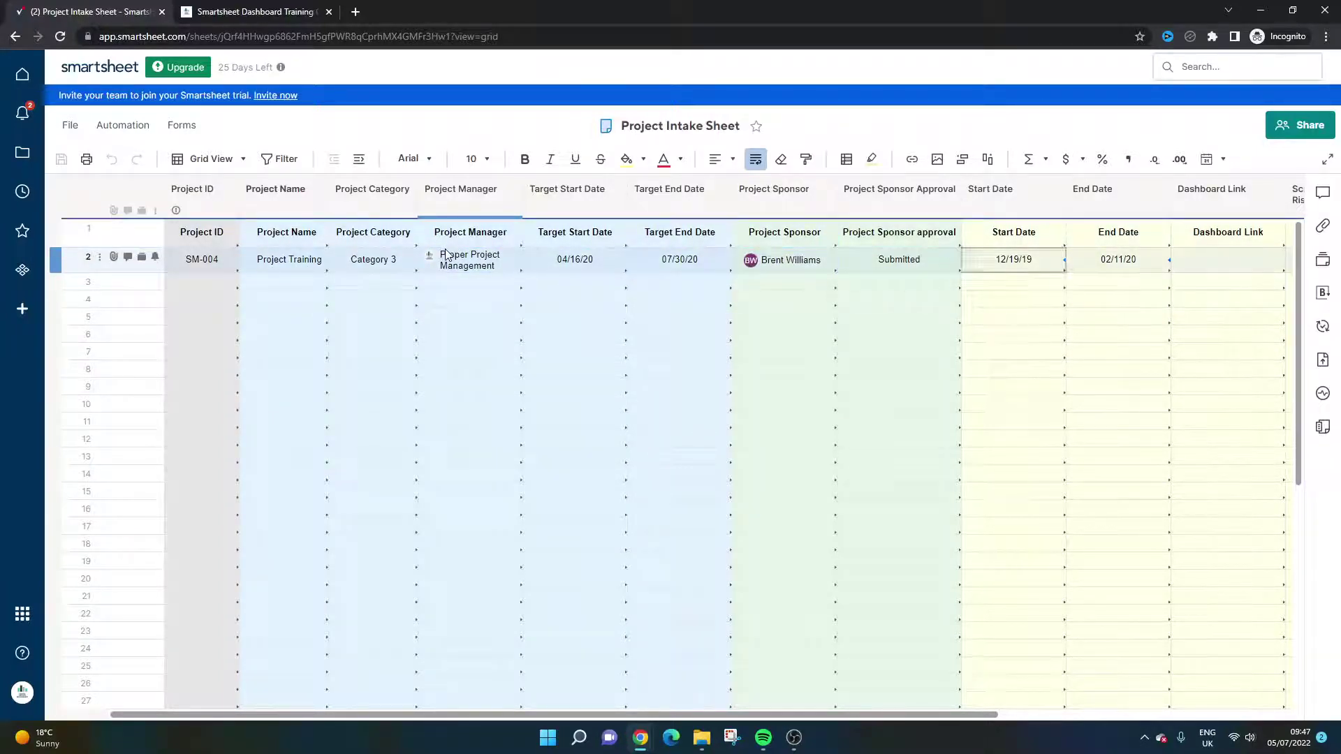
key("Right")
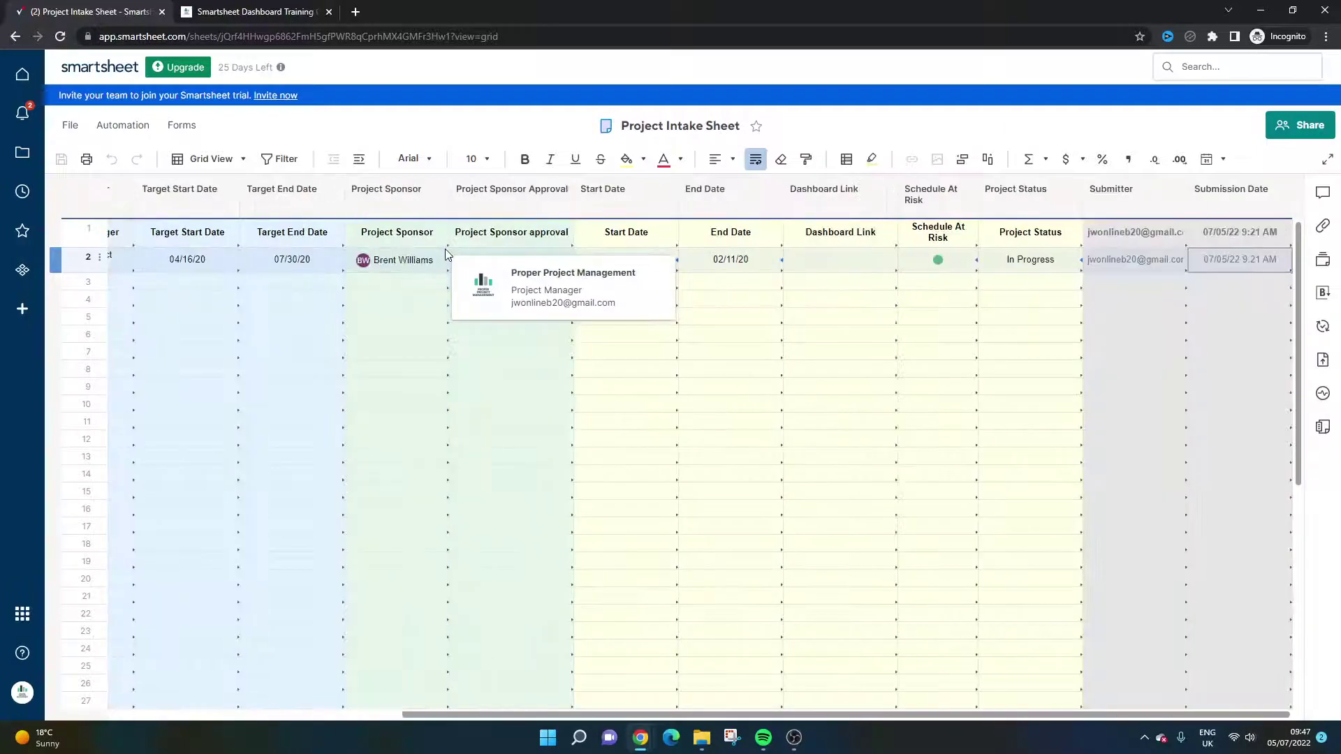
key("Home")
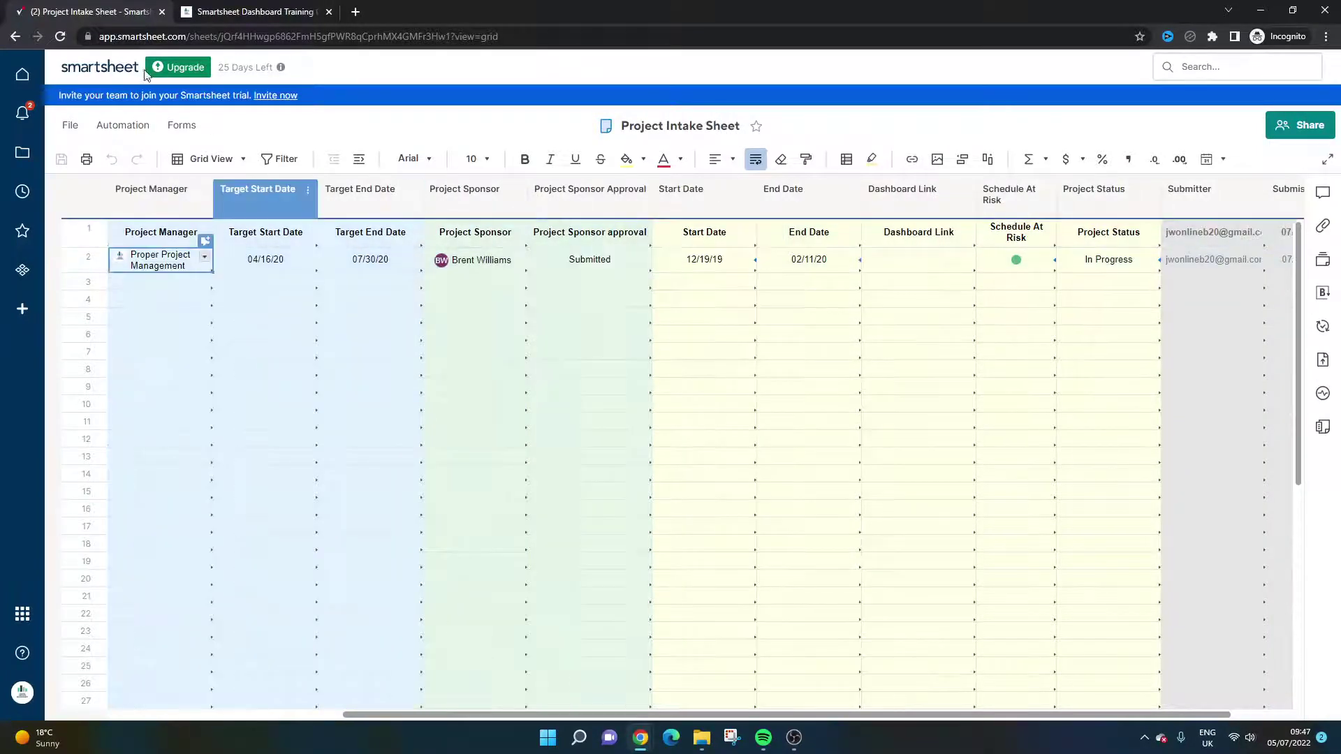
Return to the workspace, open Project Templates, and view the Project Tracking & Rollup dashboard briefly.
left_click(20, 37)
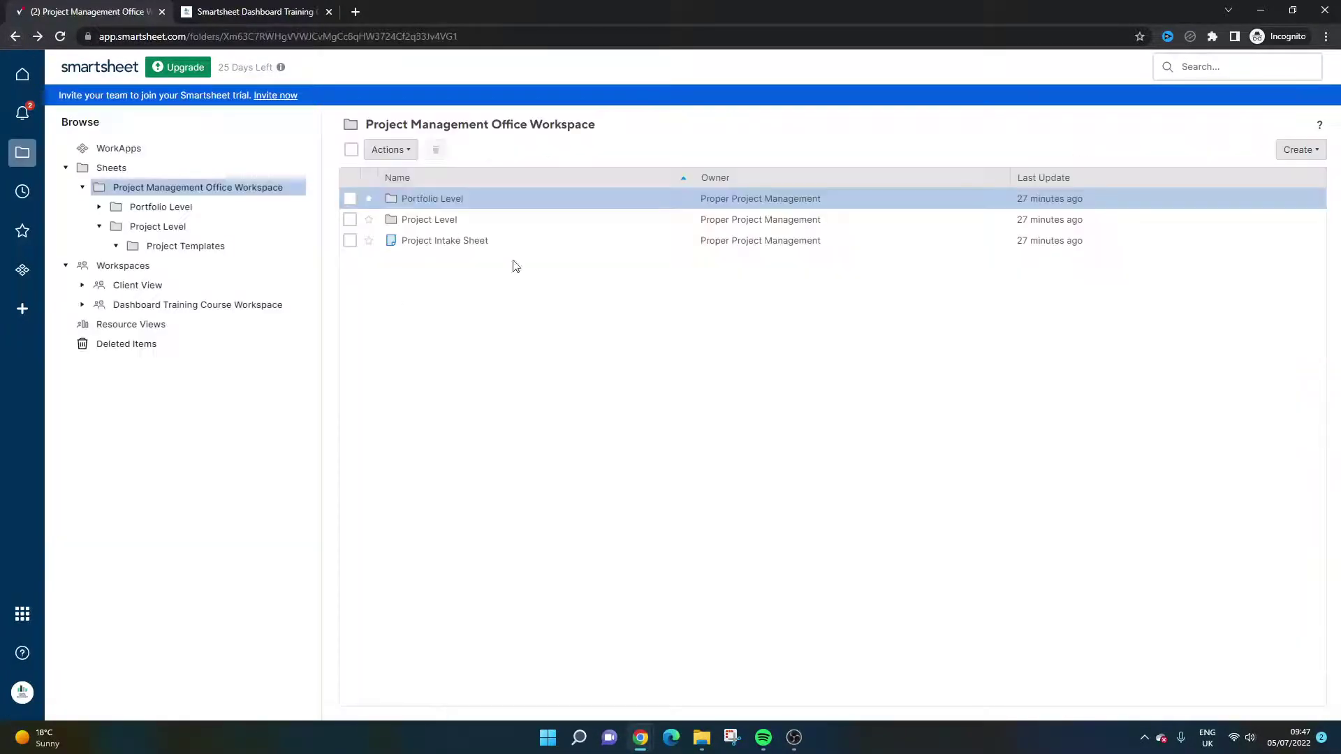
left_click(185, 248)
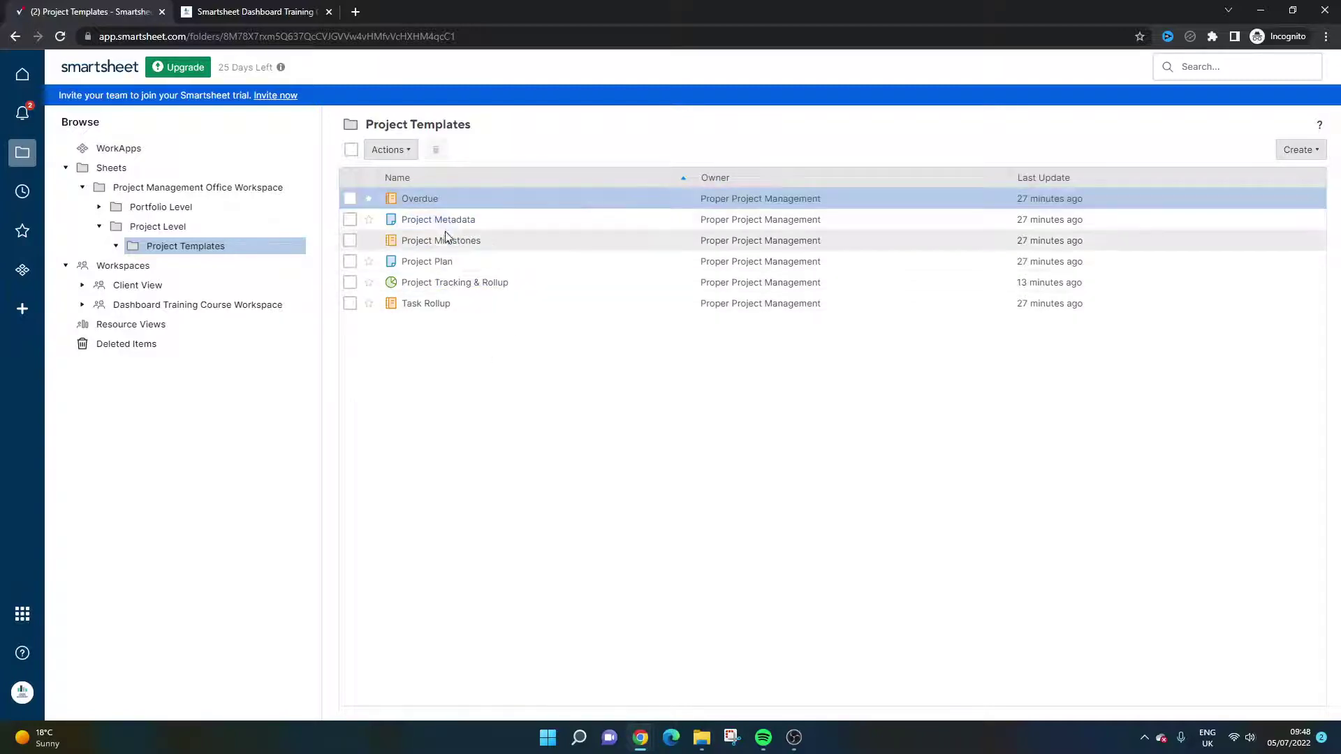
left_click(454, 283)
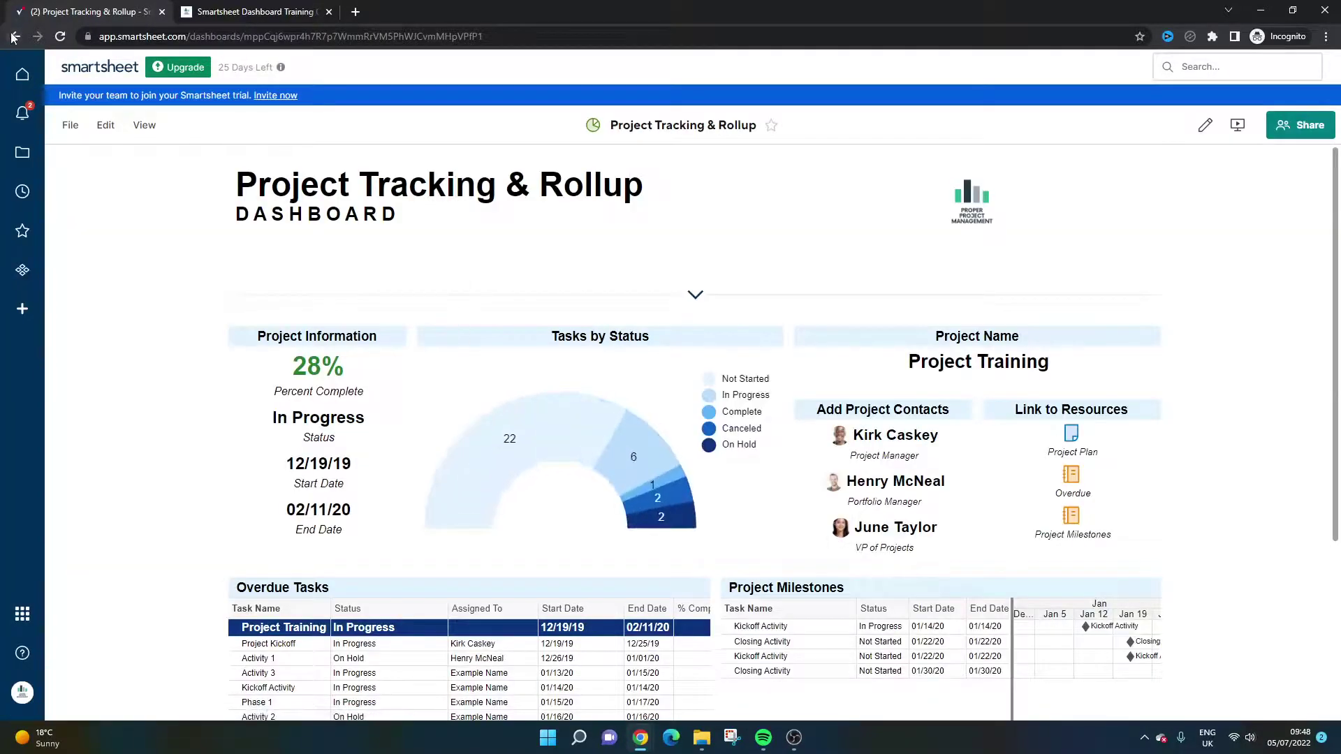
key("alt+Left")
Open the Portfolio Rollup dashboard from Portfolio Level, scroll it, and go back to the folder.
left_click(188, 207)
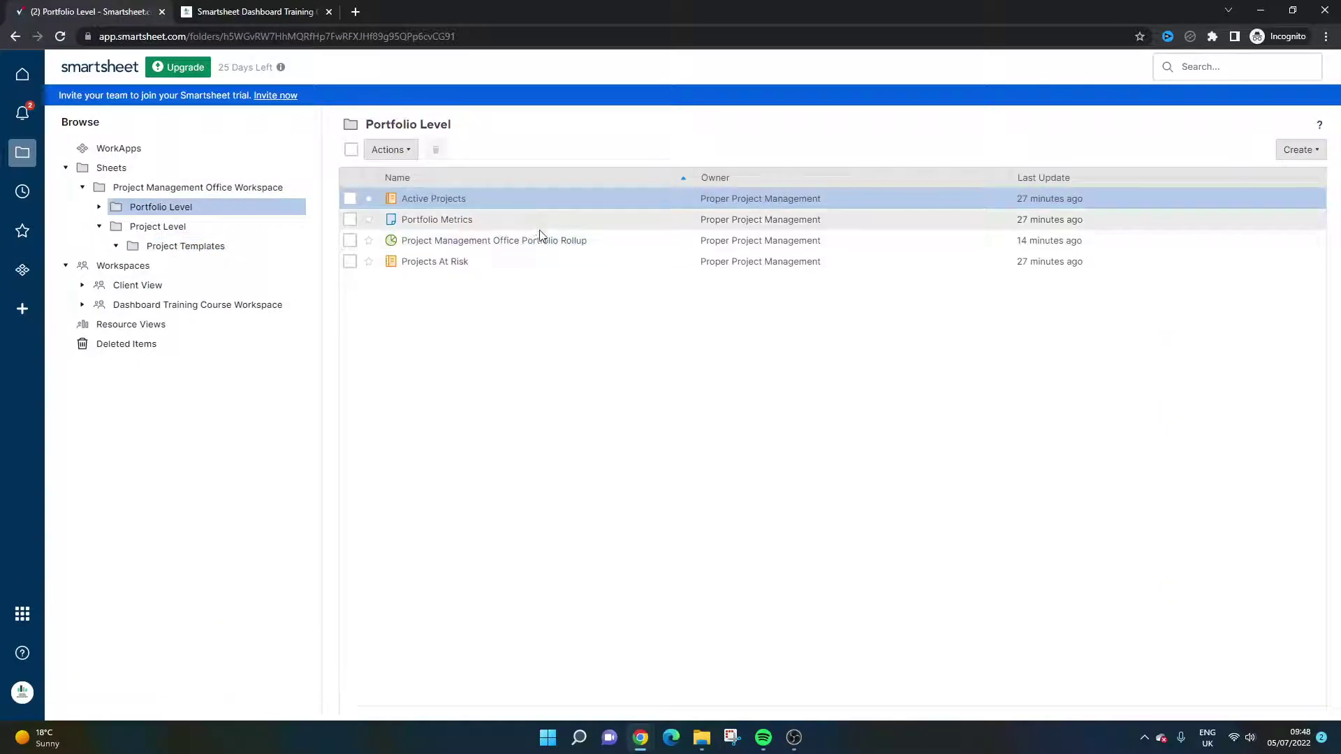
left_click(548, 245)
scroll(428, 246, "down", 1)
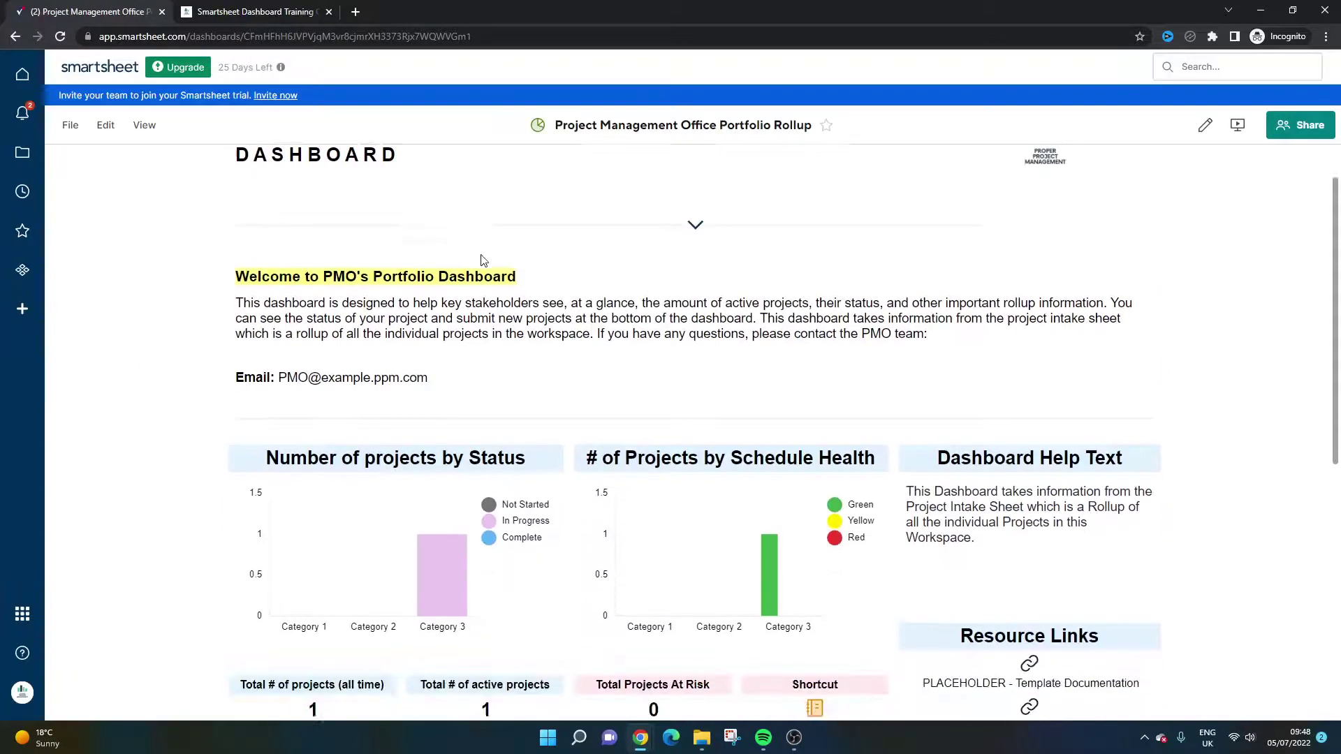
mouse_move(451, 525)
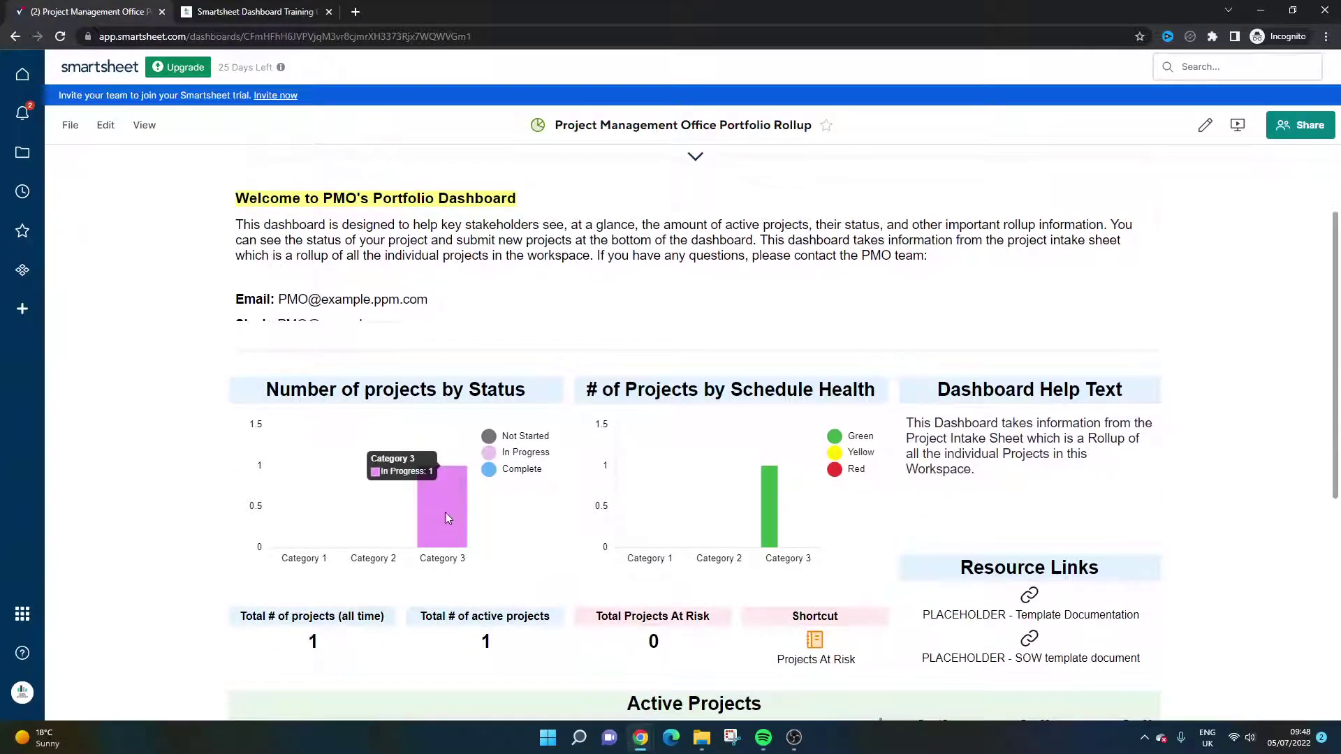
left_click(14, 36)
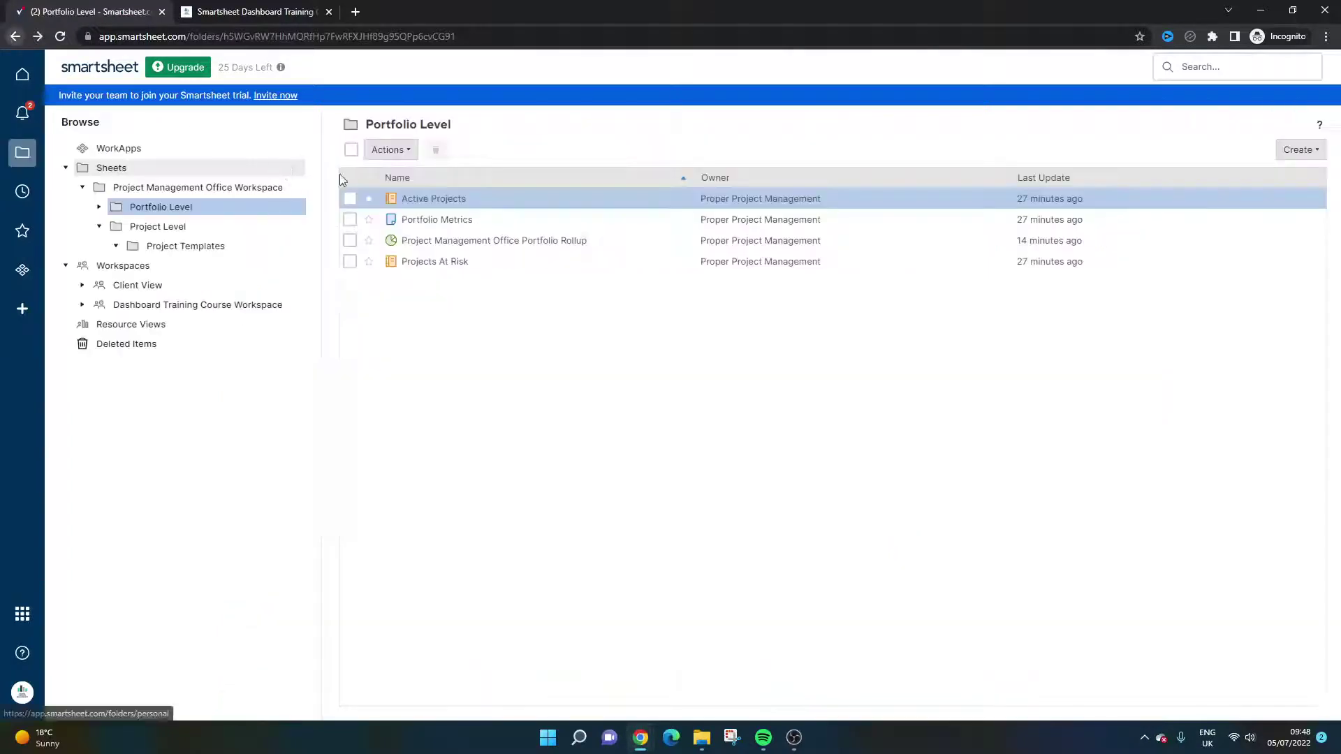
Revisit the Project Intake Sheet and Project Templates, then reopen the Portfolio Rollup dashboard from Portfolio Level.
left_click(175, 187)
left_click(433, 242)
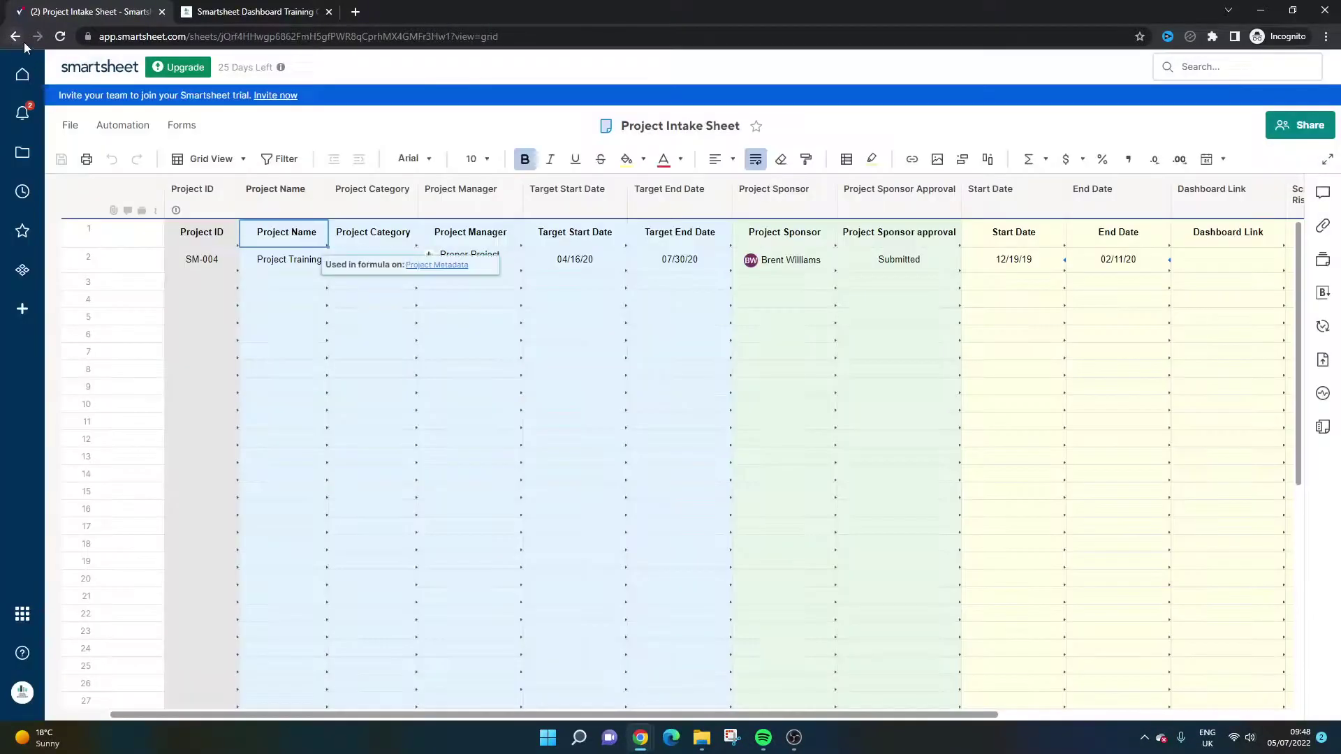
left_click(14, 36)
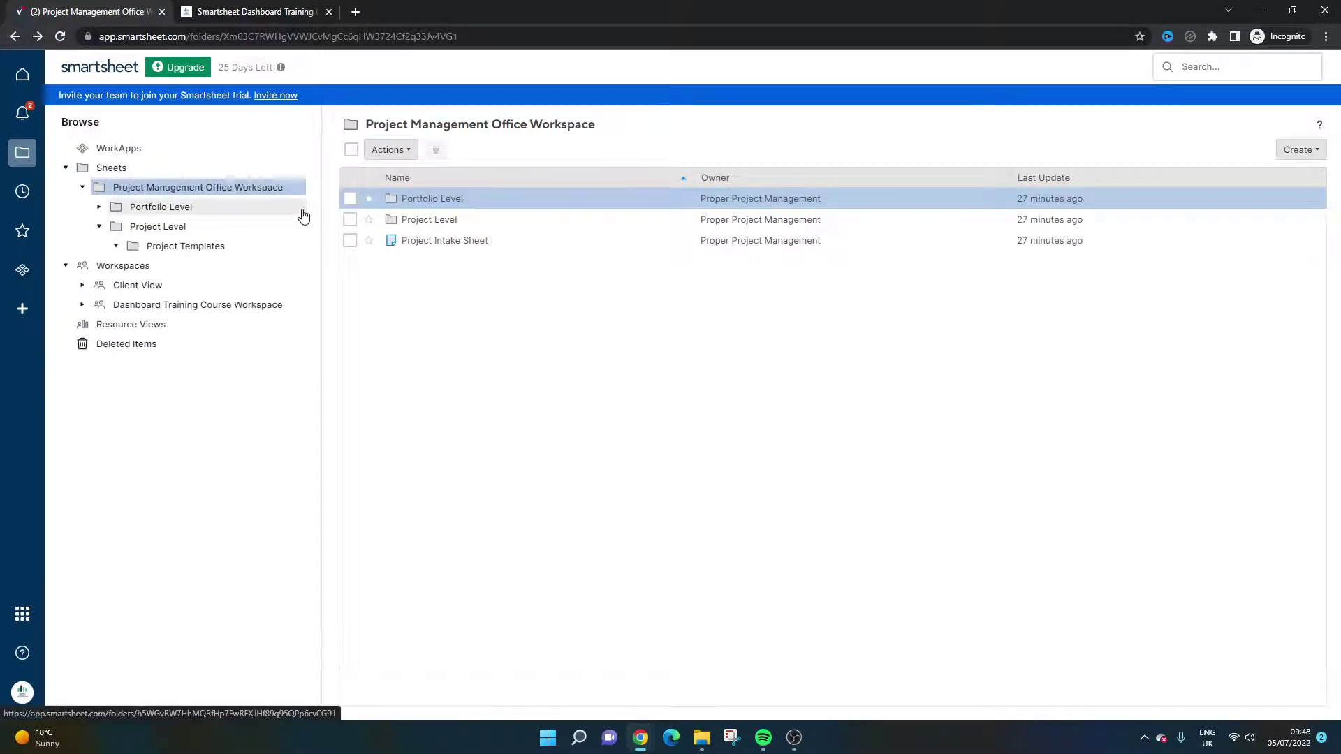
left_click(246, 249)
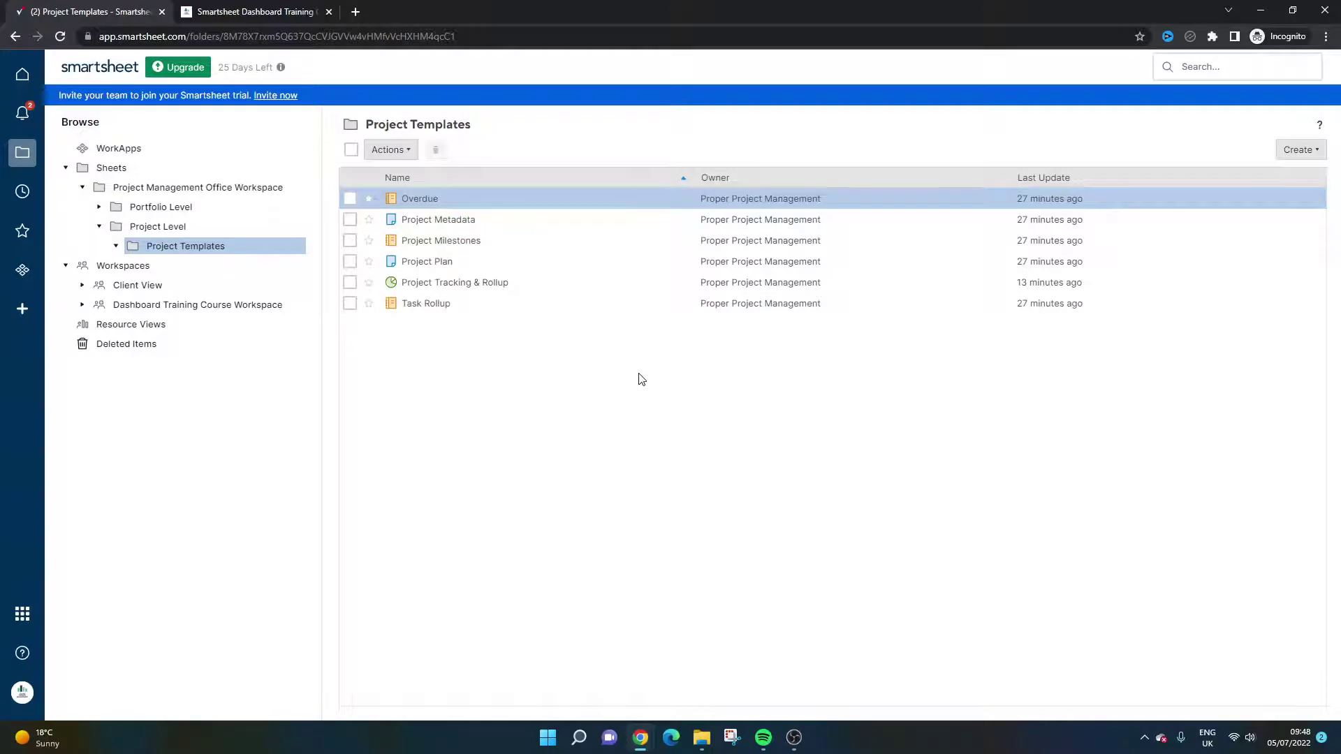
left_click(183, 208)
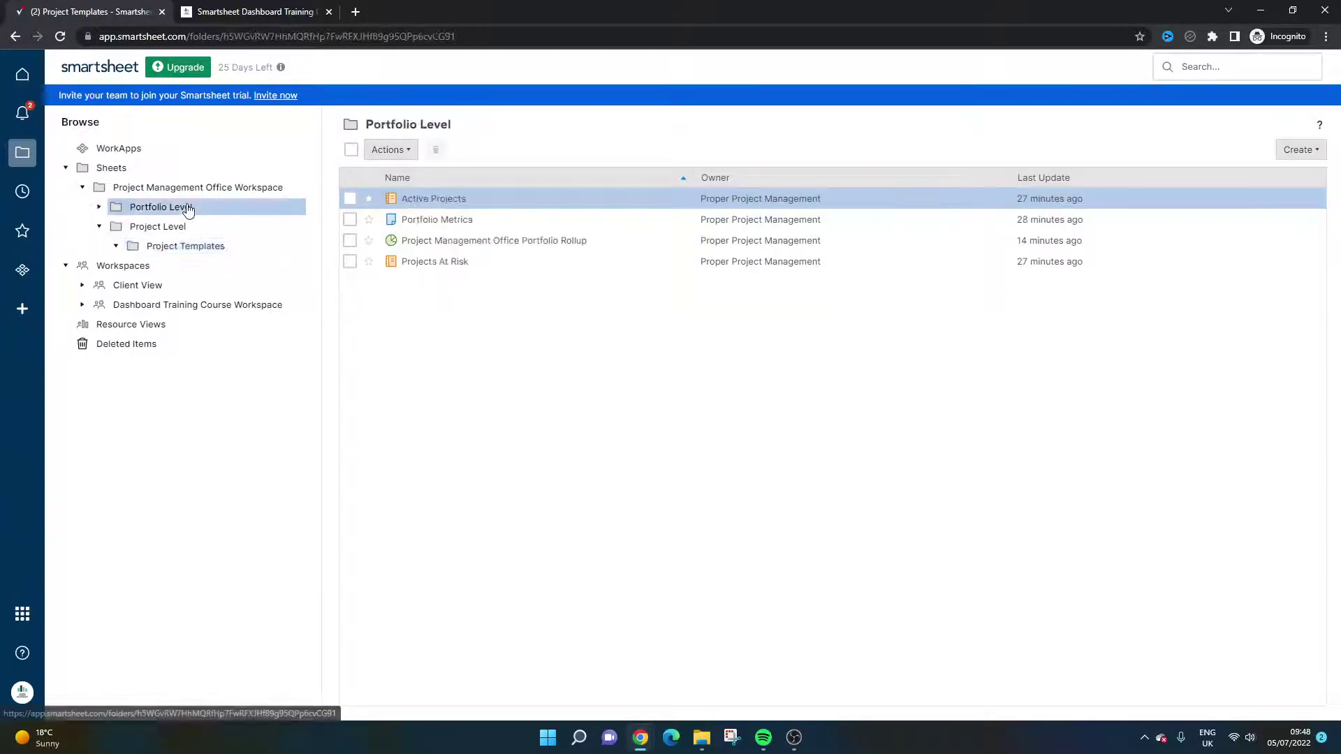
left_click(469, 241)
Scroll through the portfolio dashboard's charts, then go back to the Portfolio Level folder listing.
scroll(514, 354, "down", 1)
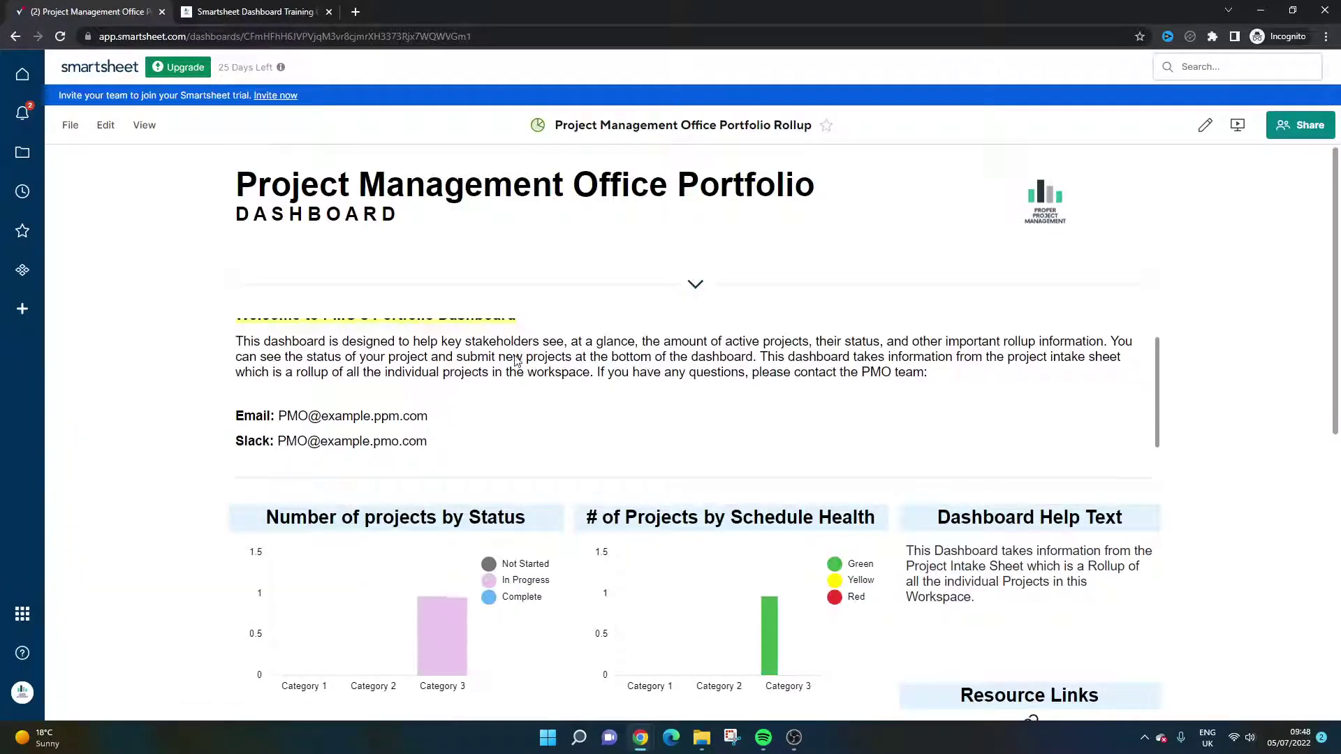
scroll(677, 249, "down", 8)
scroll(681, 250, "up", 7)
scroll(681, 249, "up", 1)
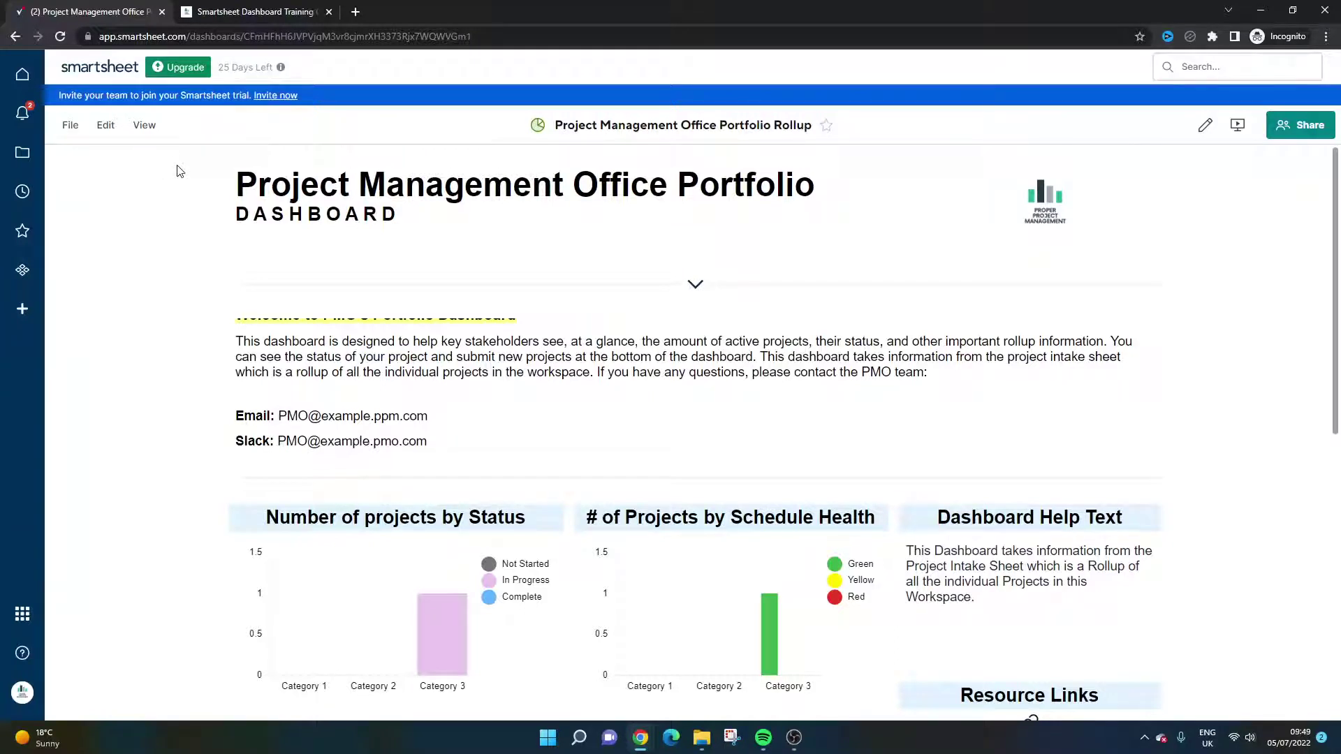
left_click(16, 37)
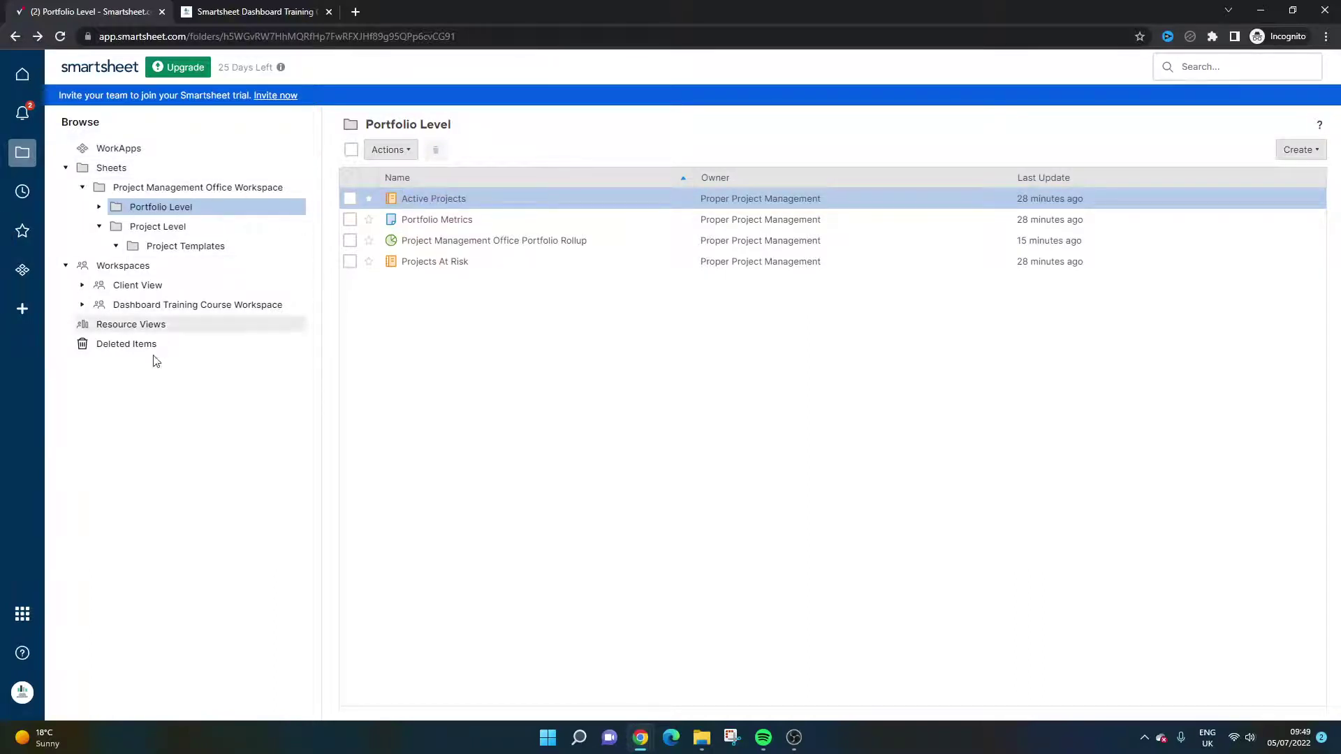
Search Solution Center for 'pmo' and open the Project Management Office Template Set's setup page.
left_click(25, 322)
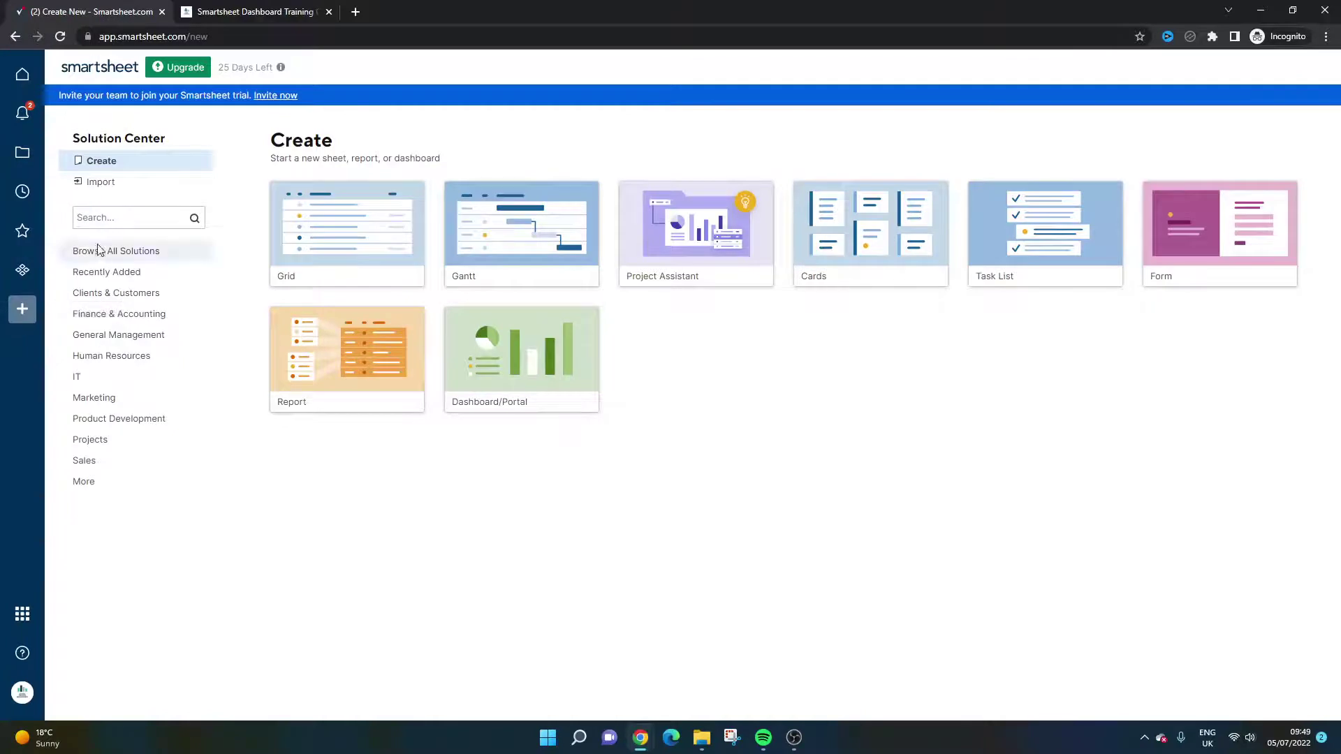
left_click(95, 218)
type("pmo")
key("Return")
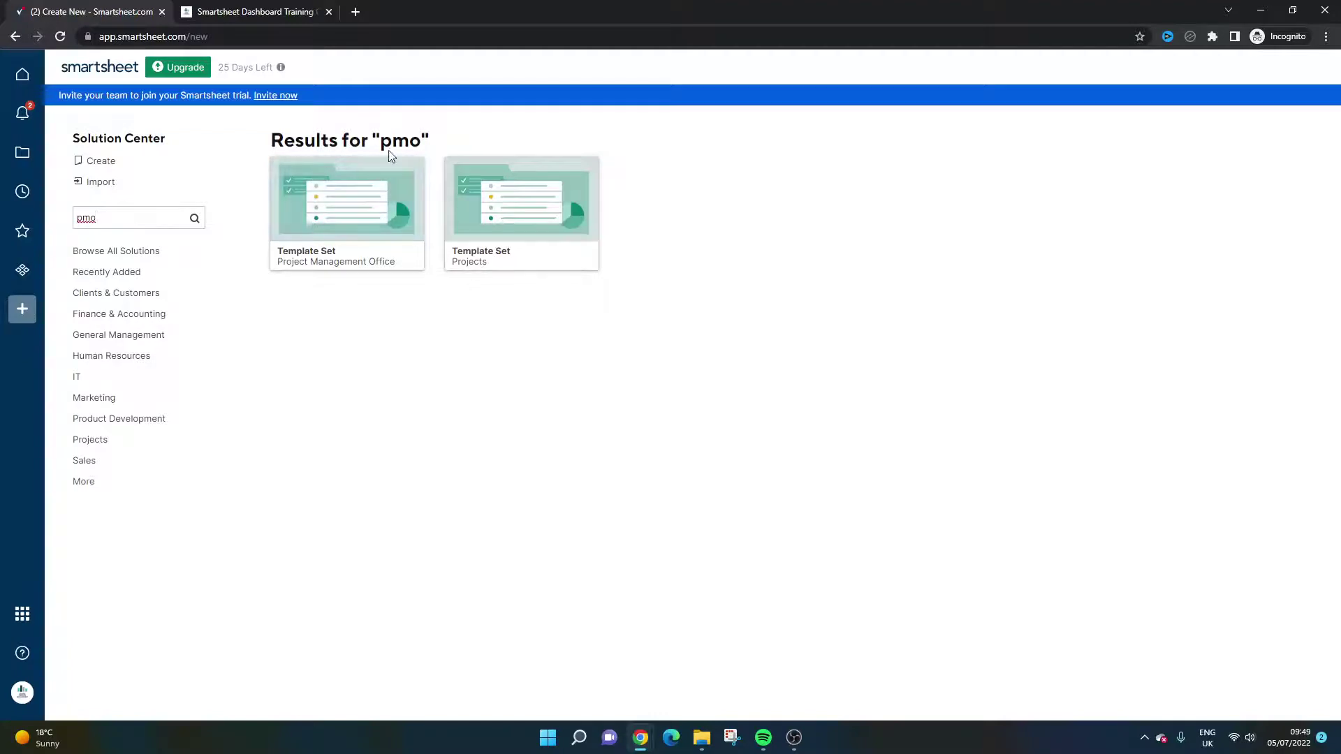
left_click(349, 220)
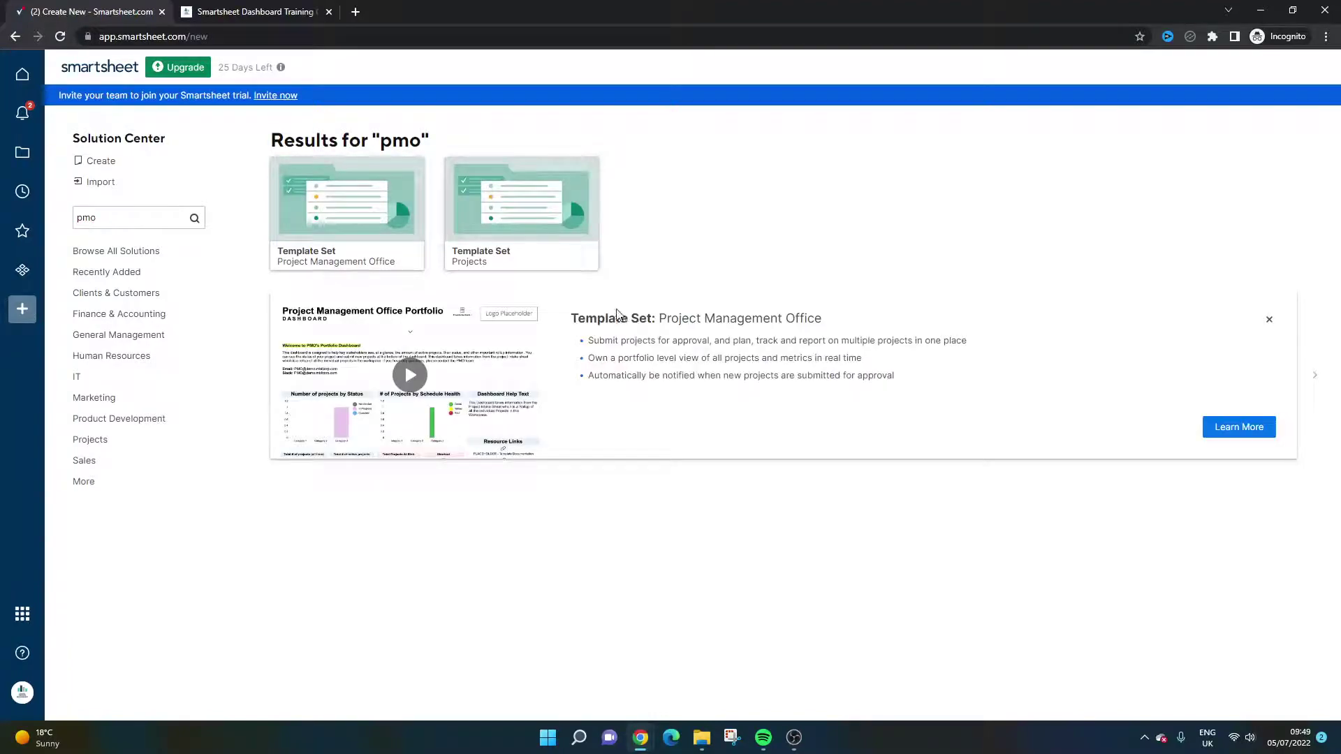
left_click(1261, 423)
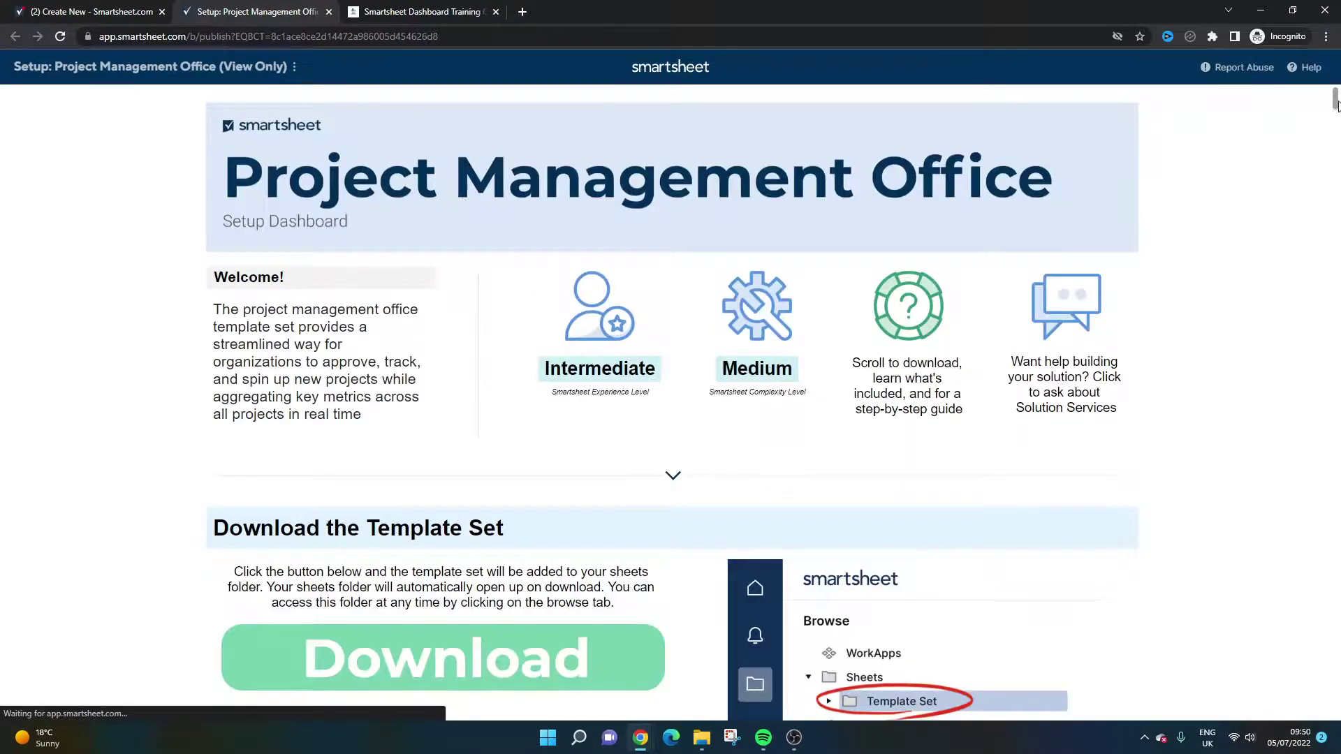
Scroll through the template set's setup guide and start the Project Management Office download.
left_click_drag(1336, 105, 1337, 147)
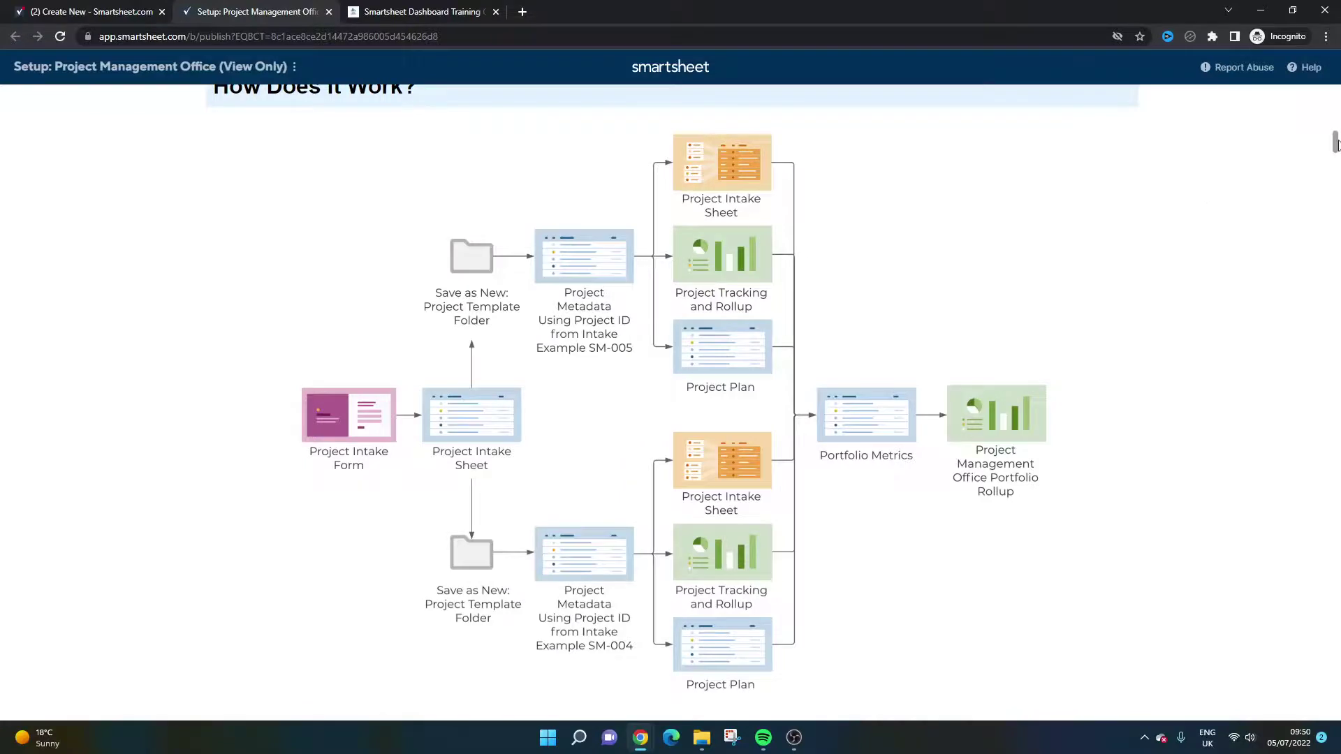
left_click_drag(1337, 146, 1334, 195)
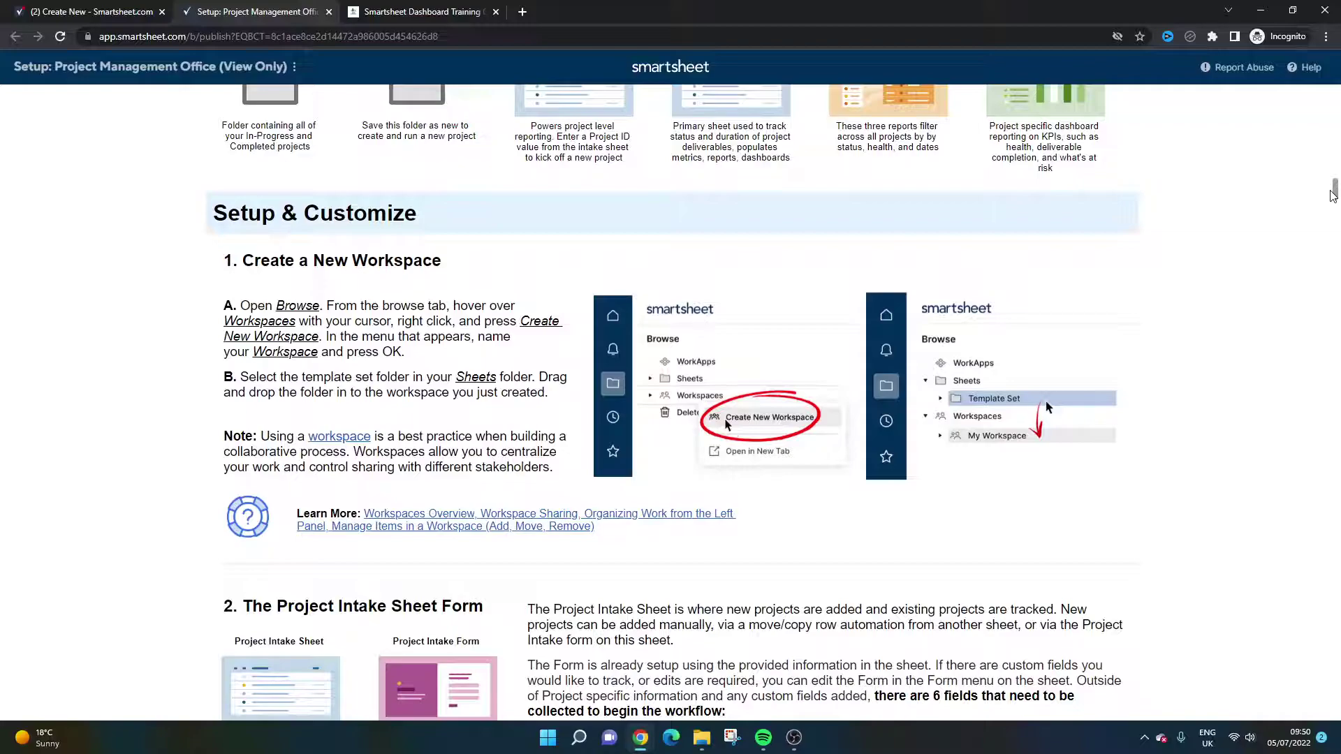
mouse_move(1334, 196)
left_mouse_down()
mouse_move(1334, 689)
mouse_move(1326, 391)
mouse_move(1005, 199)
left_mouse_up()
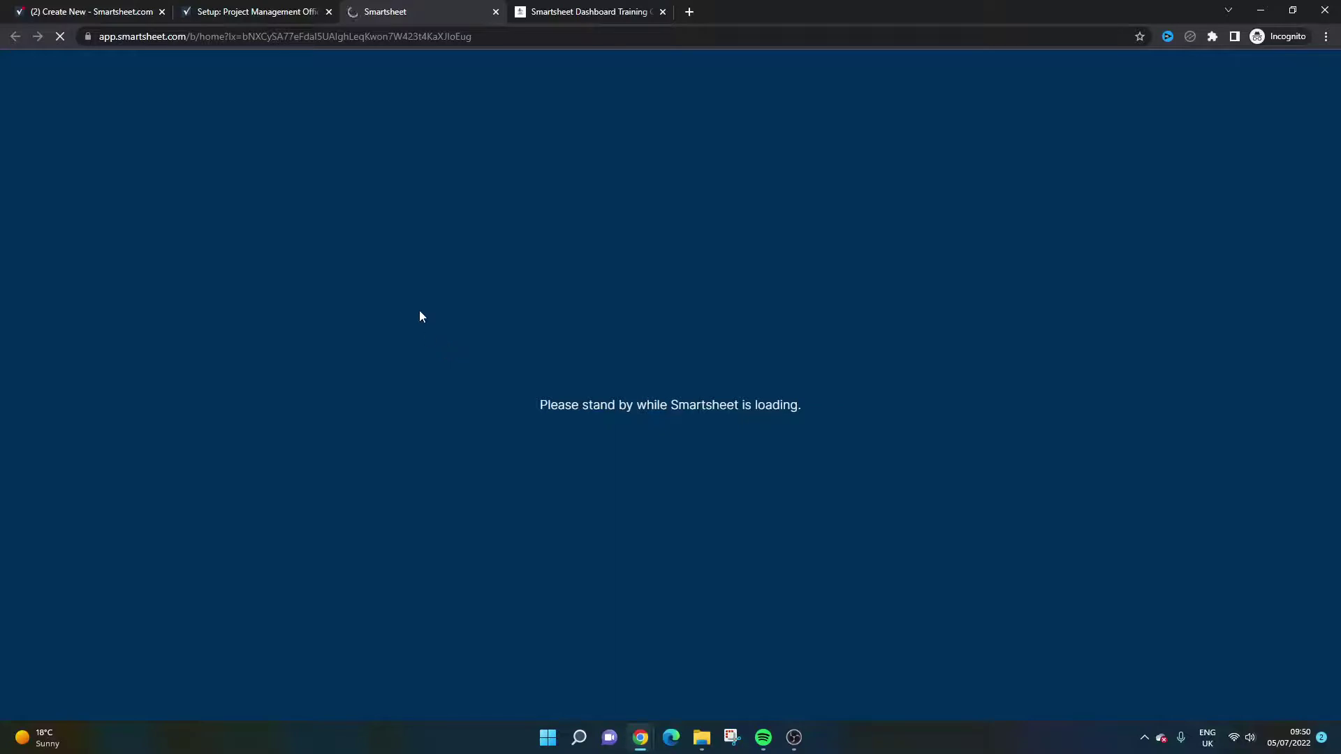
Reload the stalled Smartsheet tab and accept the 'already have a copy' notice with OK.
left_click(258, 11)
left_click(395, 11)
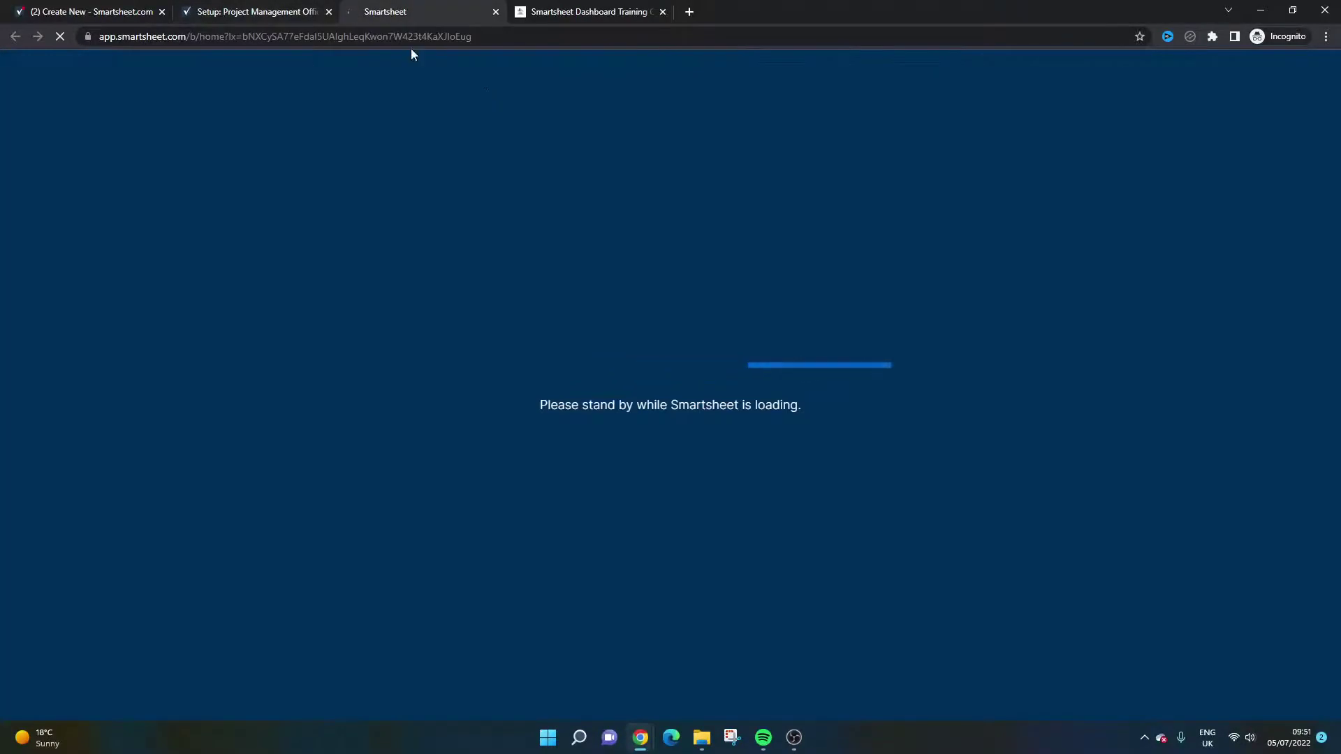
left_click(334, 8)
left_click(364, 11)
left_click(516, 36)
key("Return")
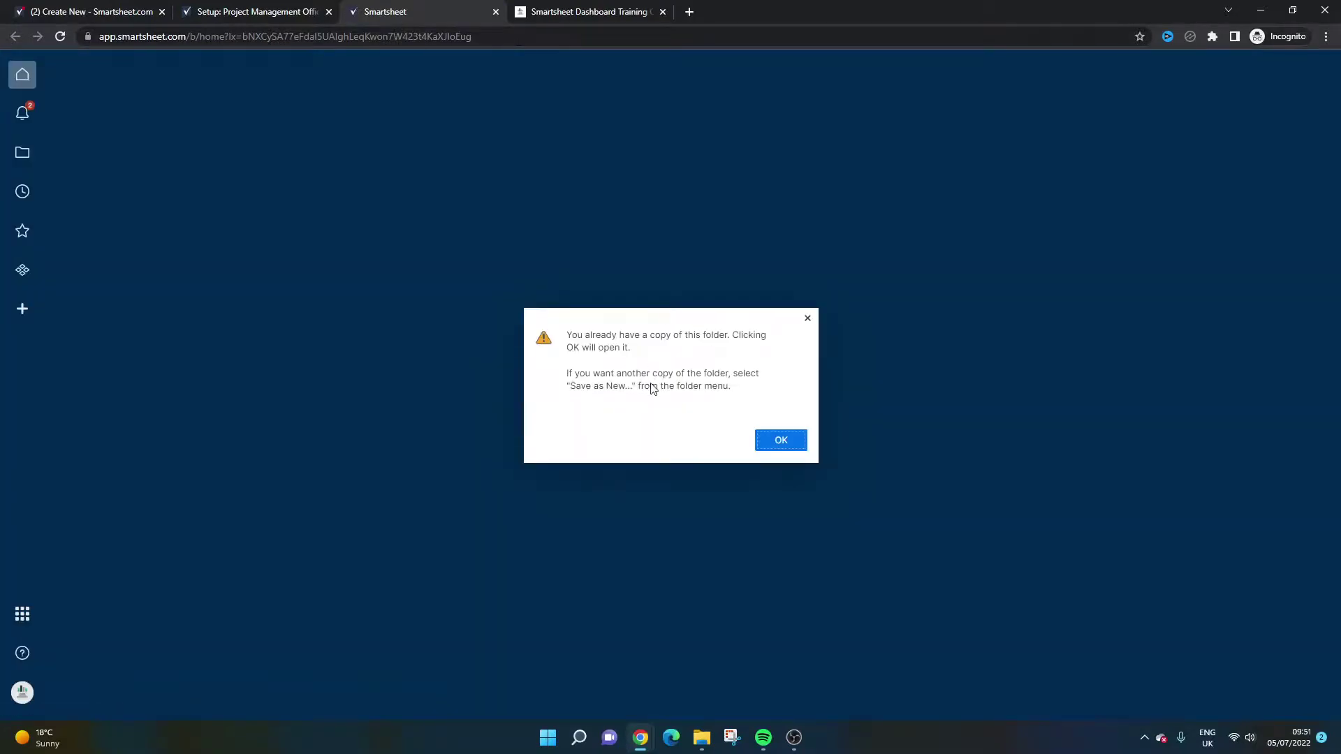
left_click(762, 437)
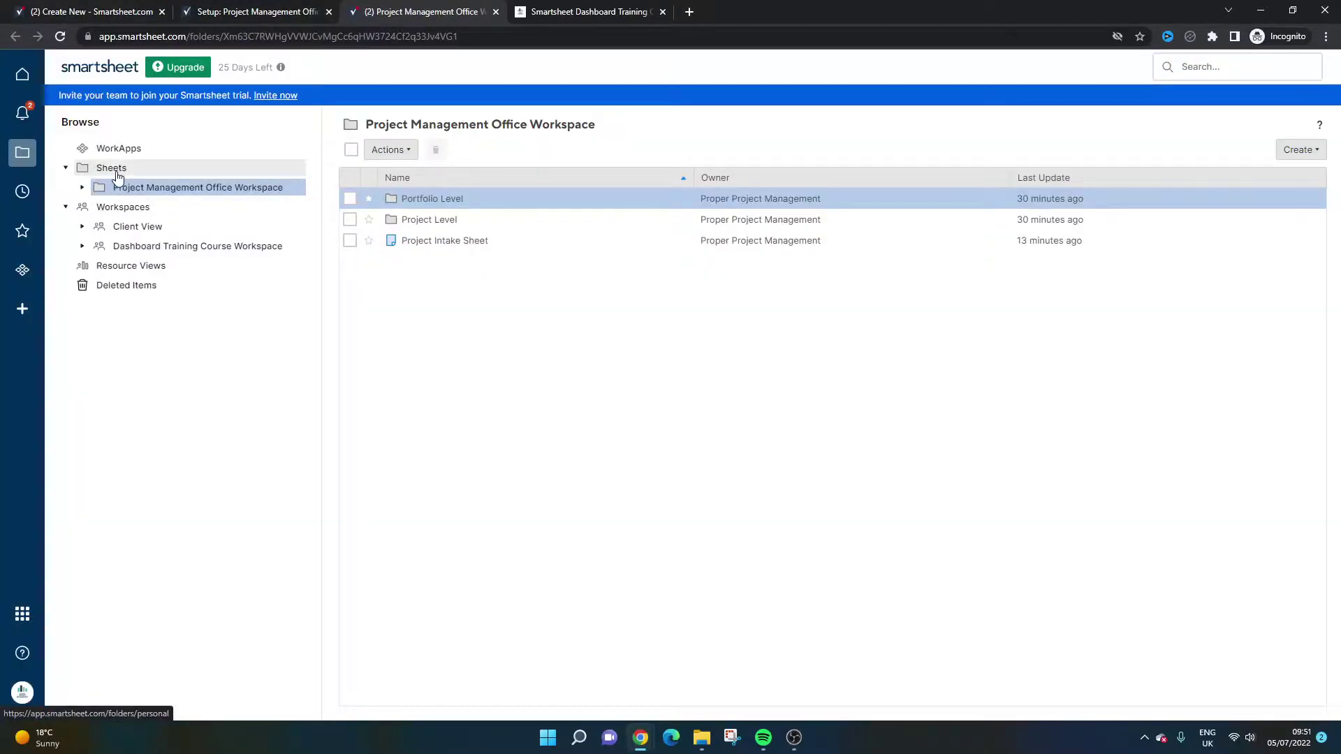
Expand Project Management Office Workspace in the Browse tree to reveal Portfolio Level and Project Level.
left_click(82, 187)
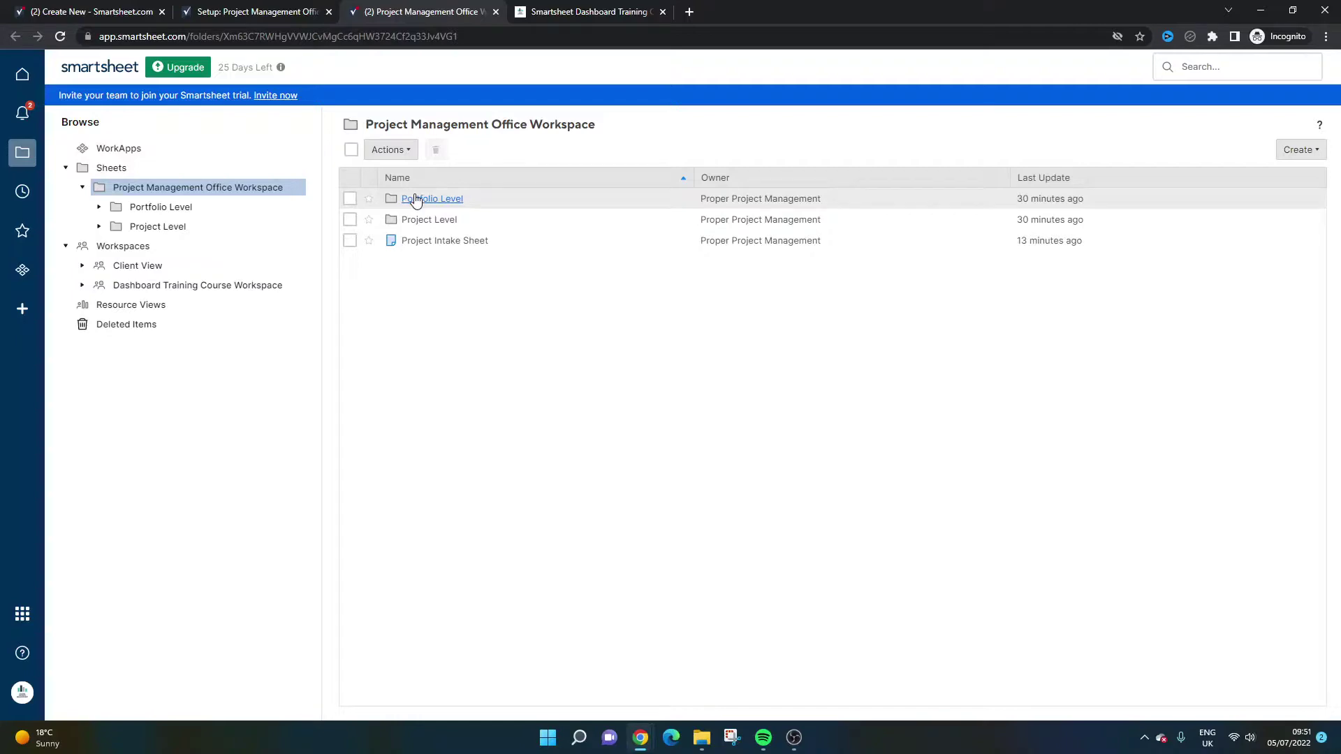
left_click(529, 7)
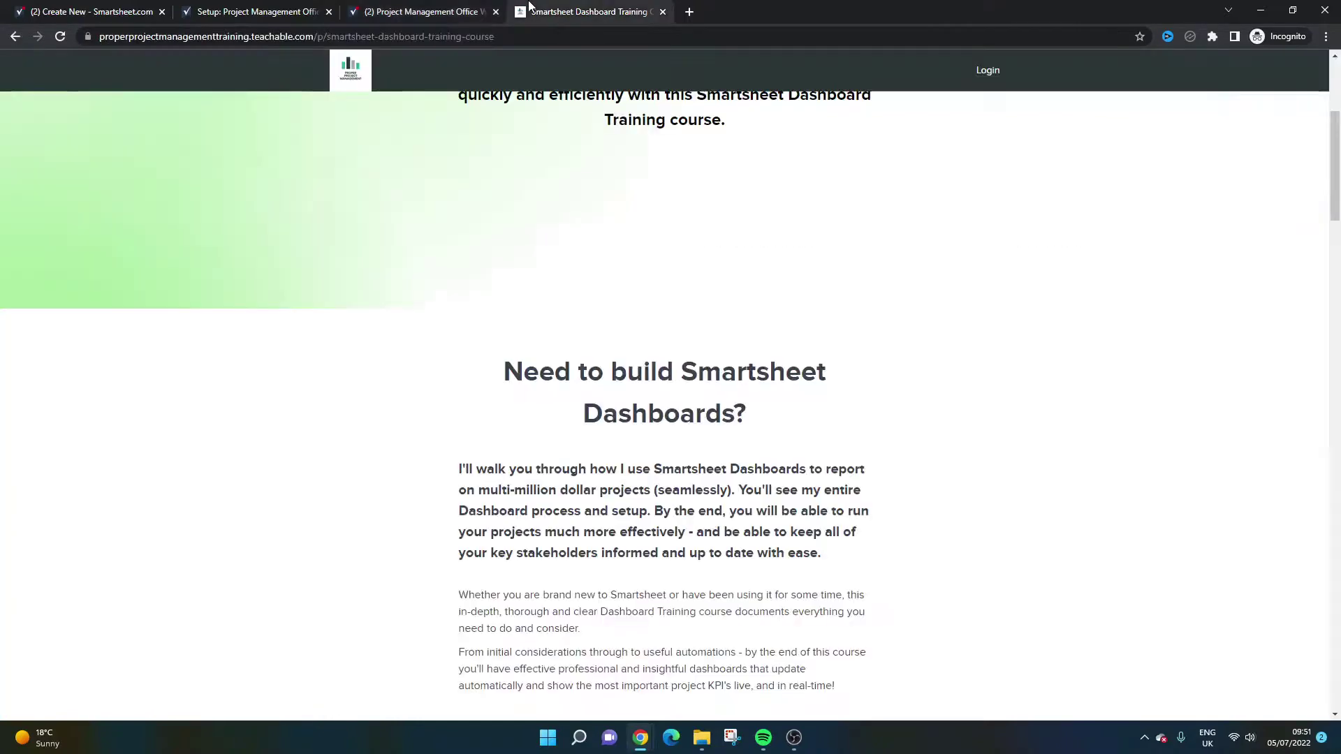
scroll(618, 272, "up", 4)
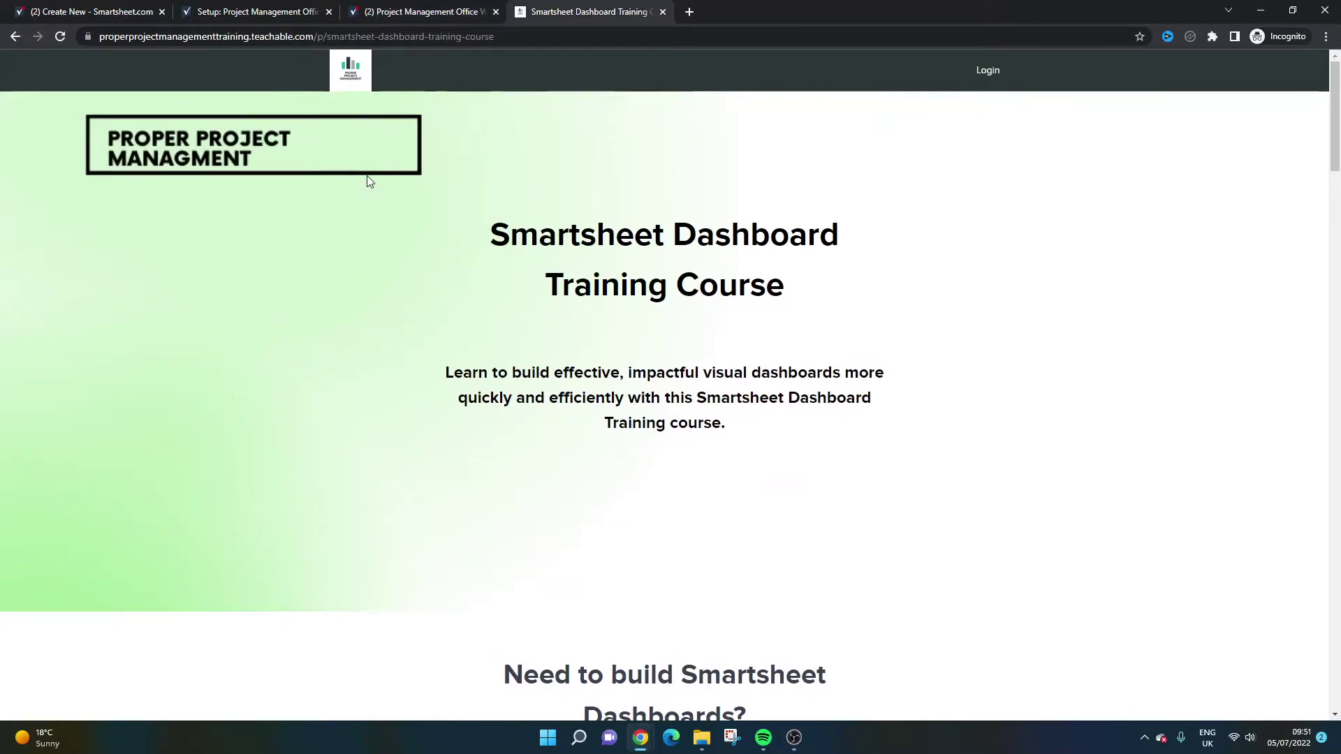
left_click(381, 8)
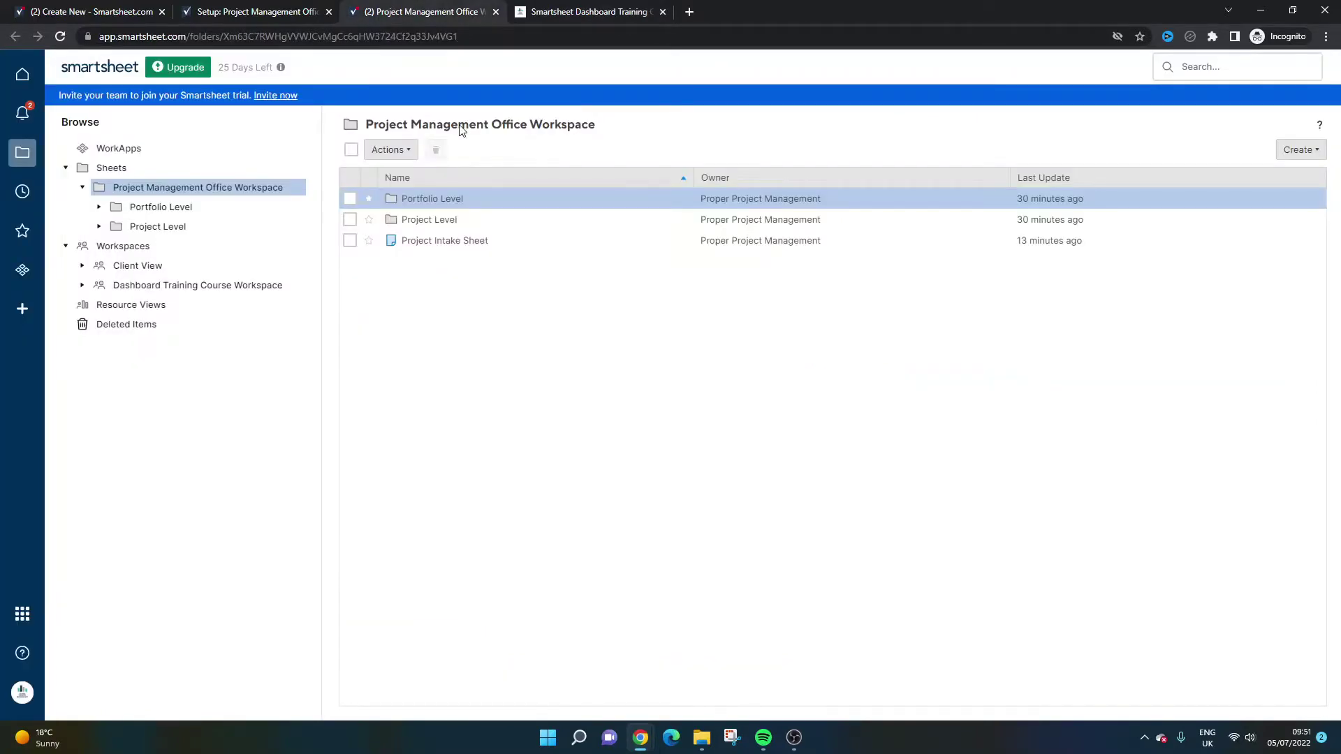